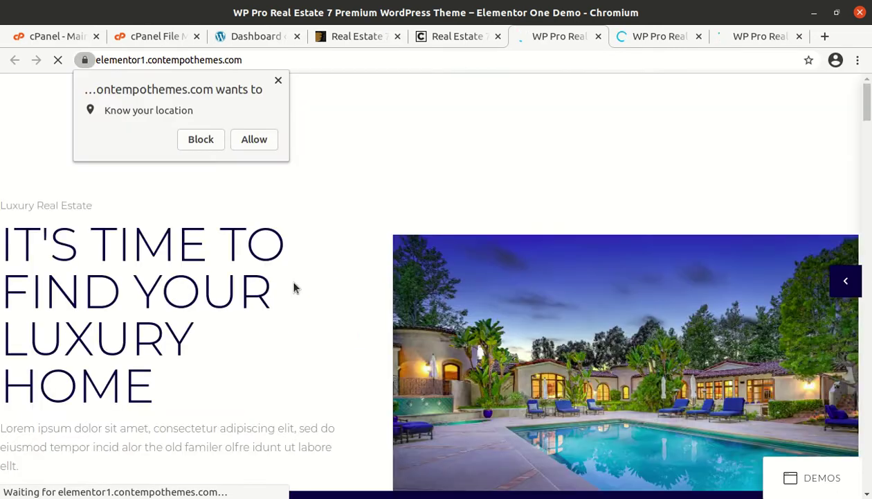
# Block the location request on the Elementor One demo and look through its homepage sections.
pyautogui.click(201, 140)
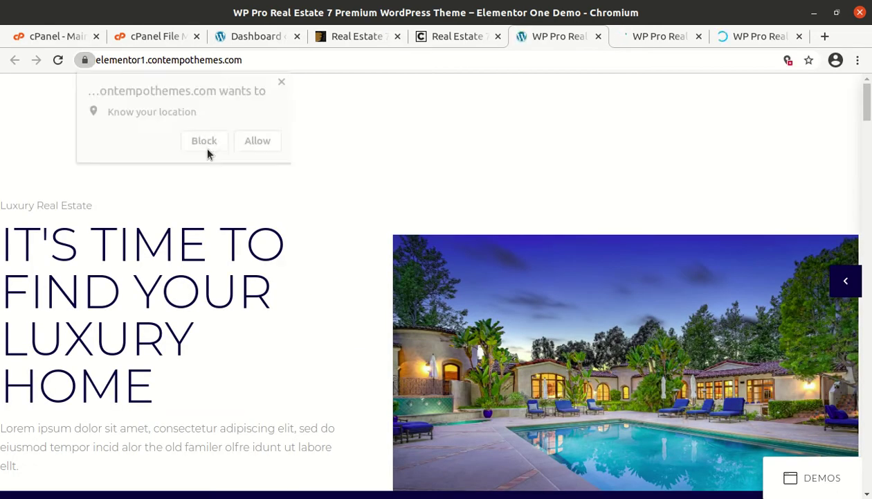
pyautogui.scroll(-4, 288, 229)
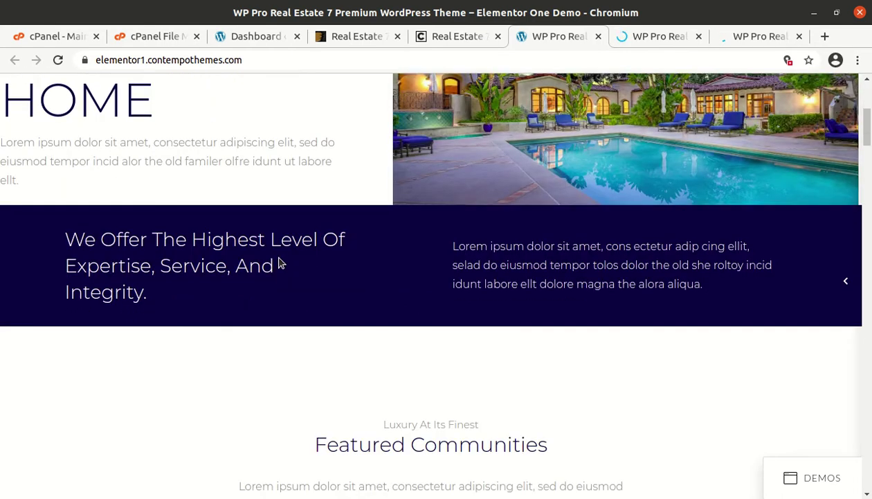
pyautogui.scroll(-6, 278, 262)
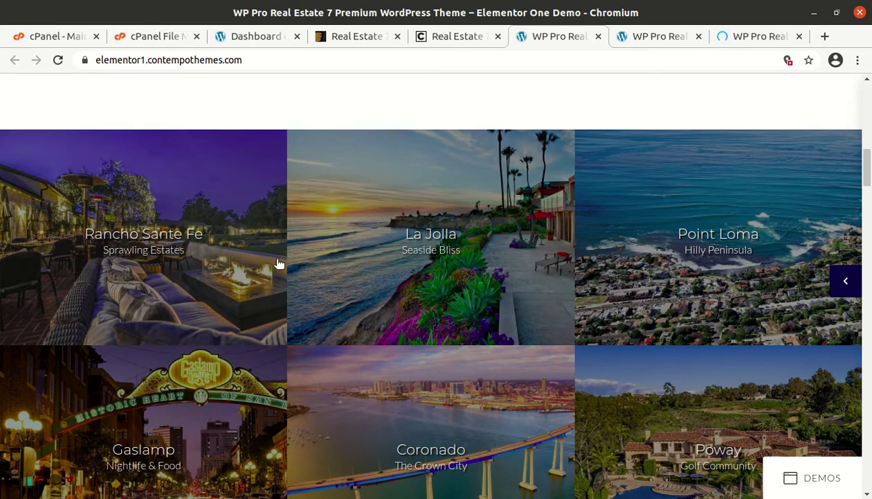
pyautogui.scroll(-4, 278, 263)
pyautogui.scroll(-1, 276, 265)
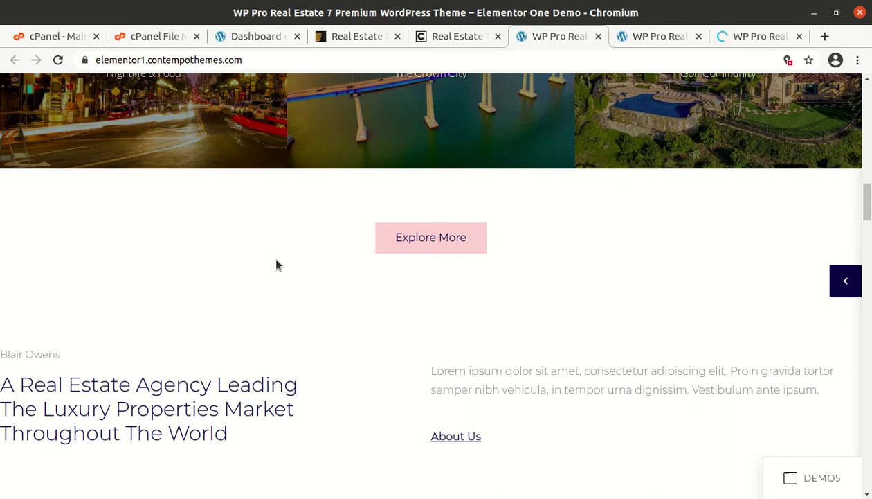
pyautogui.scroll(-1, 274, 263)
# Switch to the Elementor Two demo, block its location request and look through its homepage sections.
pyautogui.click(662, 37)
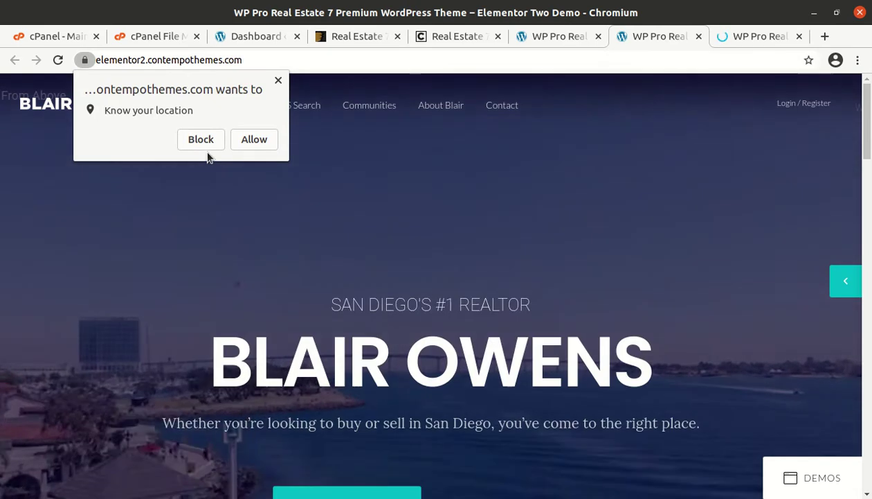
pyautogui.click(208, 139)
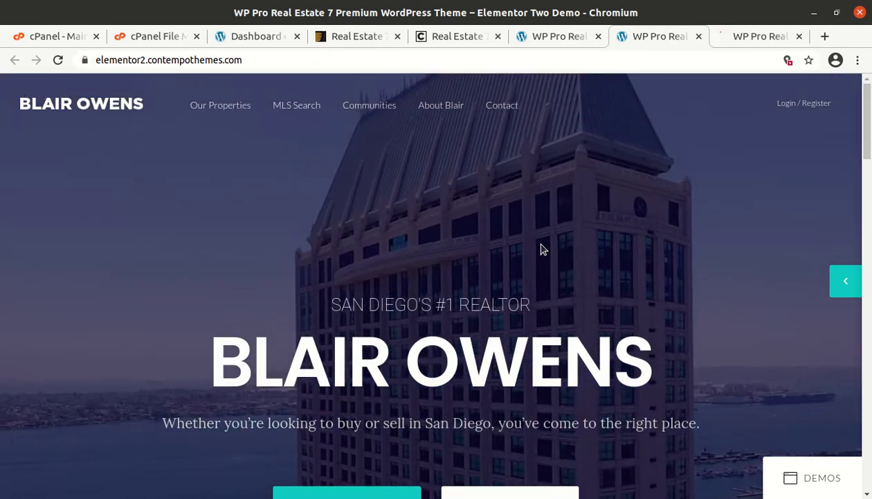
pyautogui.scroll(-2, 539, 247)
pyautogui.scroll(-3, 455, 261)
pyautogui.scroll(-2, 383, 275)
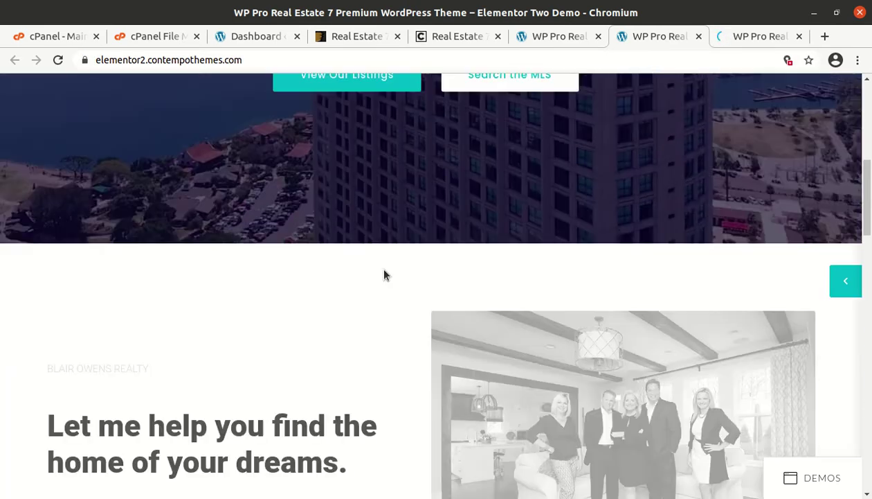
pyautogui.scroll(-4, 383, 275)
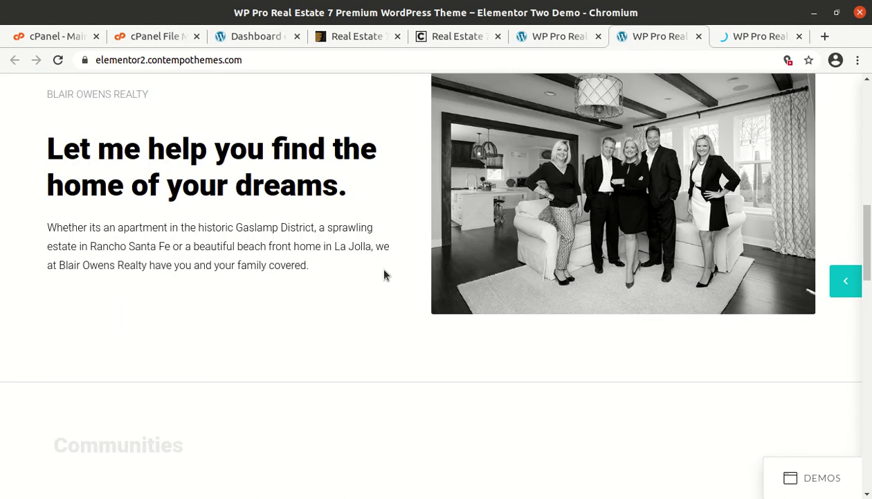
pyautogui.scroll(-5, 384, 274)
pyautogui.scroll(-2, 385, 275)
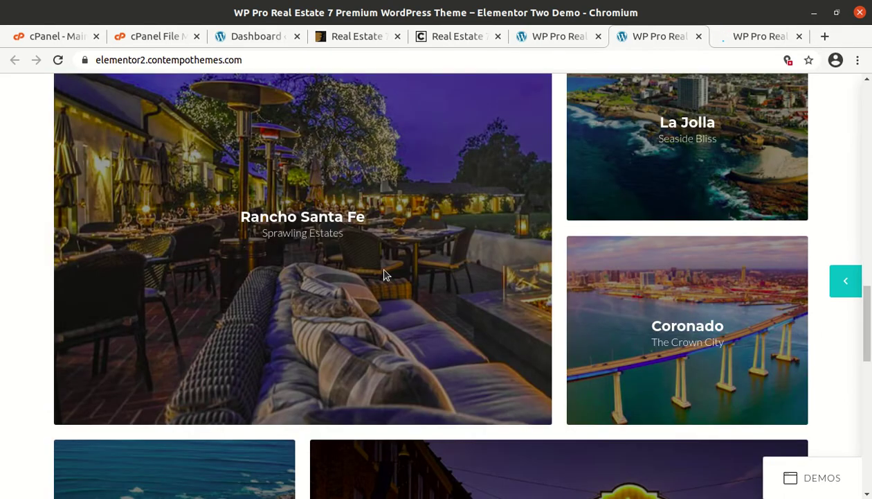
pyautogui.scroll(-8, 385, 275)
pyautogui.scroll(-1, 386, 274)
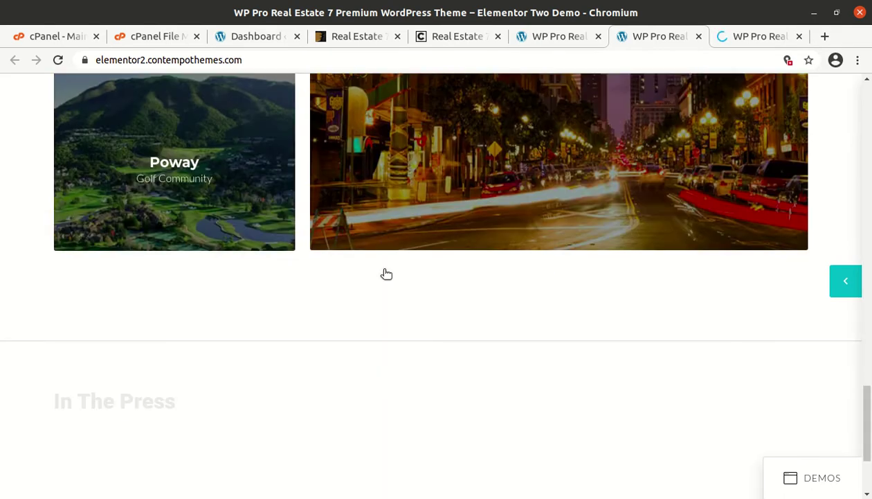
# View the WP Bakery One demo homepage and its list of available demos, and block its location request.
pyautogui.hotkey('ctrl', 'Tab')
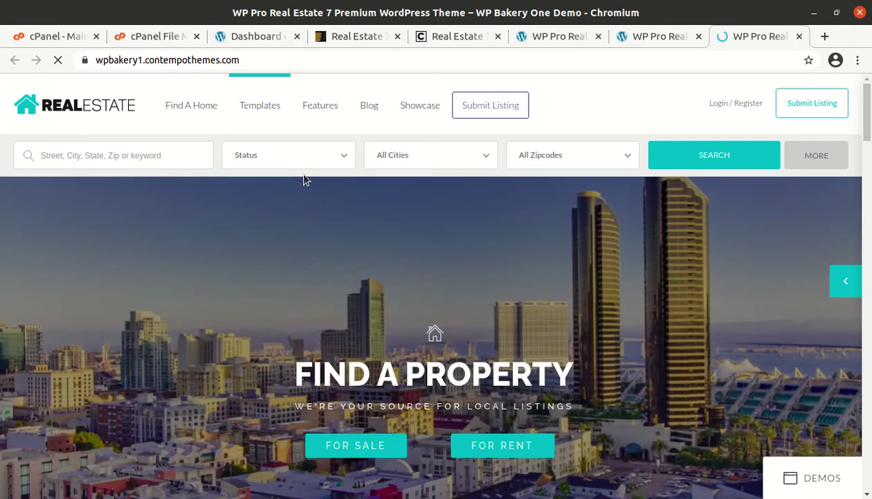
pyautogui.scroll(-10, 551, 289)
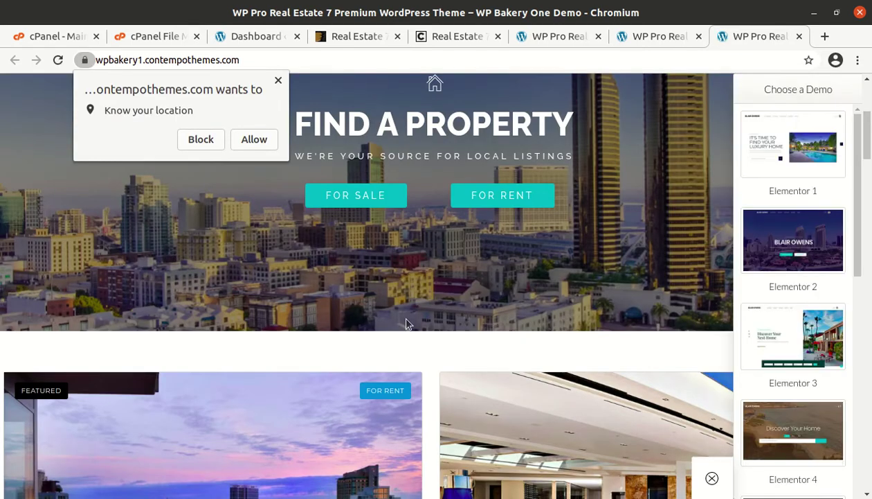
pyautogui.scroll(-3, 630, 346)
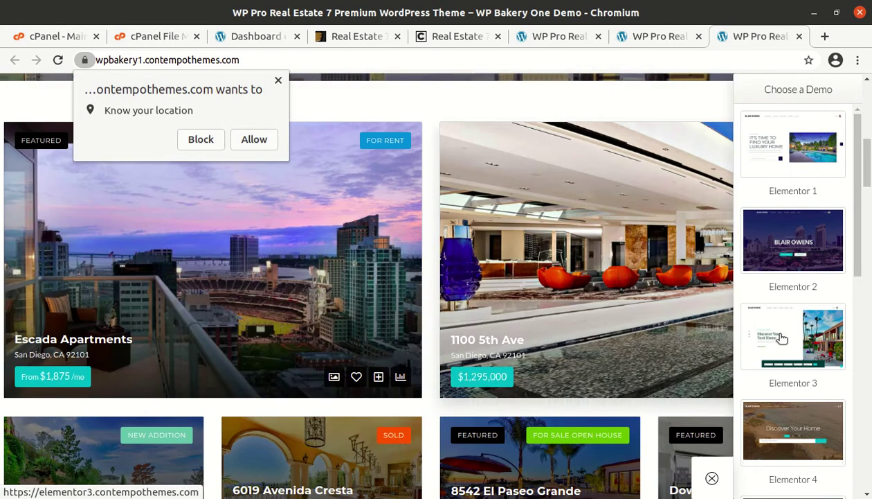
pyautogui.scroll(-4, 830, 329)
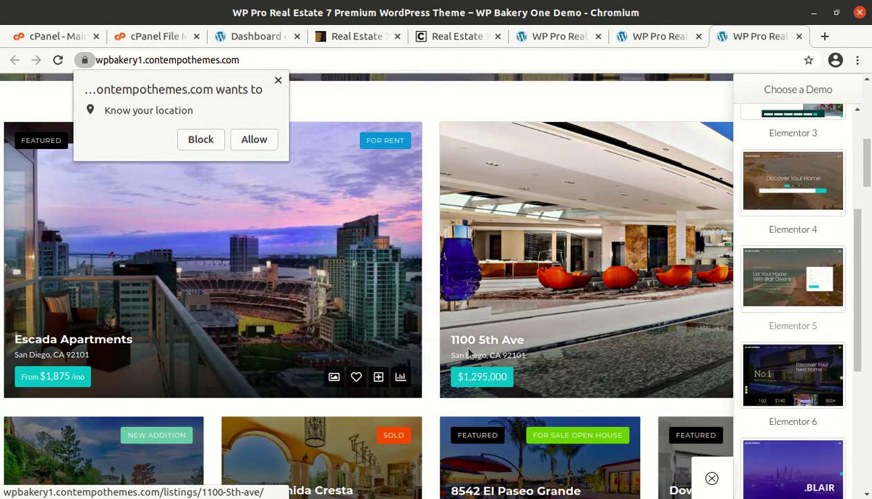
pyautogui.scroll(1, 468, 351)
pyautogui.scroll(6, 468, 351)
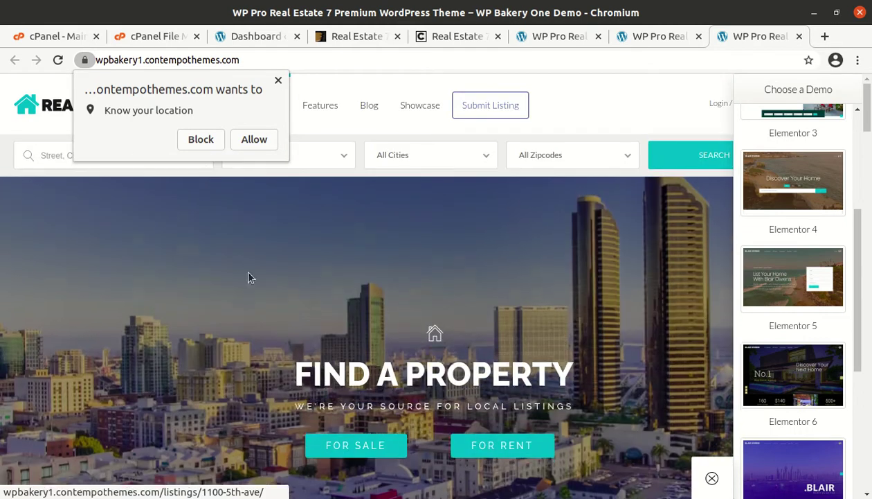
pyautogui.click(201, 139)
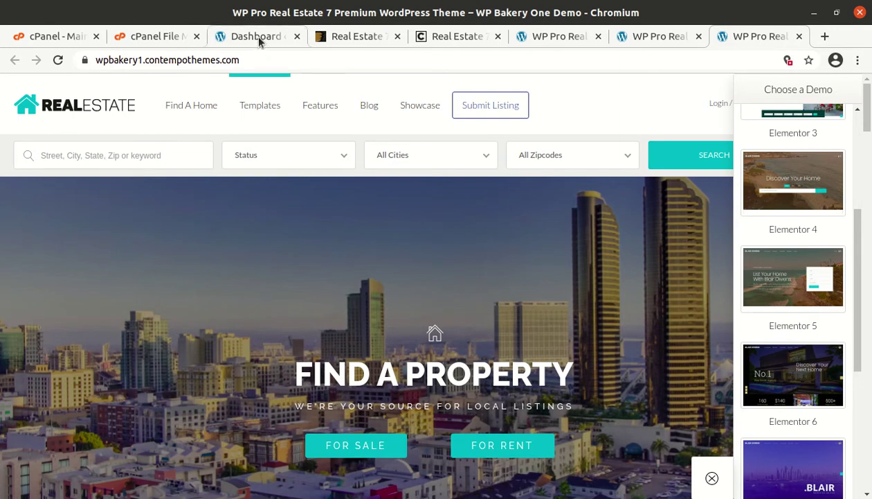
# Return to the WordPress dashboard and view the WP Themes site's front end.
pyautogui.click(260, 39)
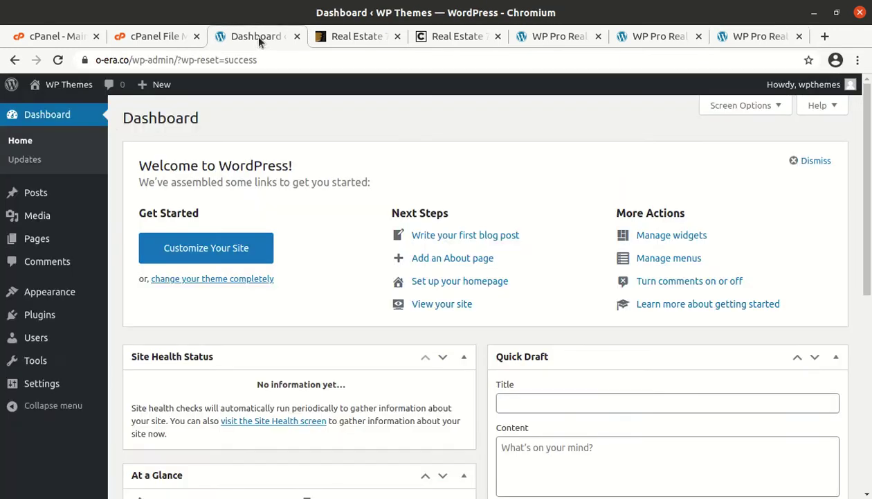
pyautogui.moveTo(61, 85)
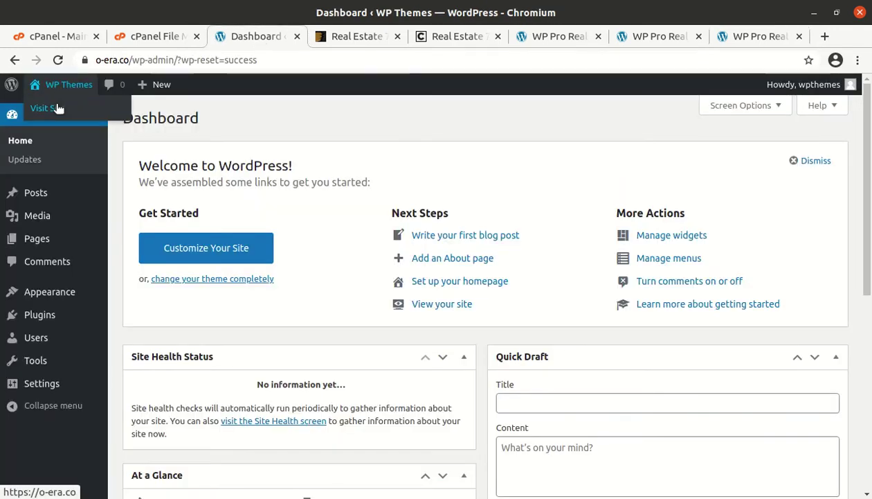
pyautogui.click(58, 109)
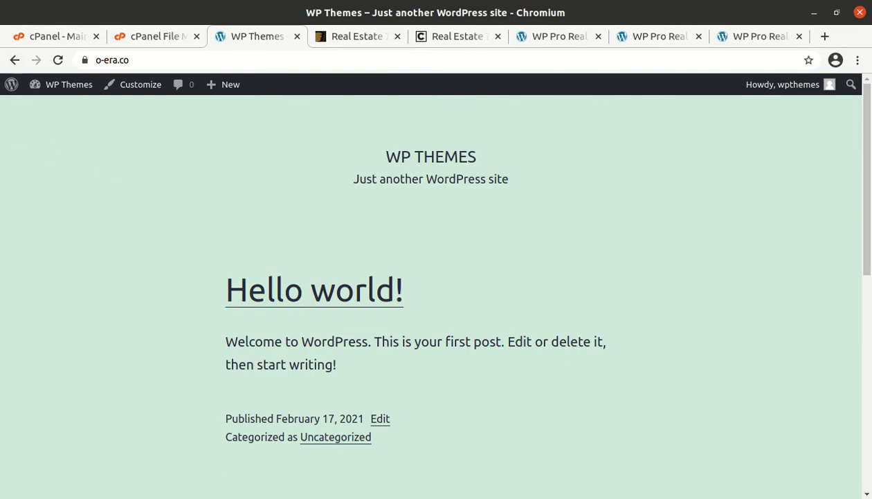
# In the file manager, open the wpprorealestate folder in Downloads and examine the contents of its offline-plugins folder.
pyautogui.click(3, 22)
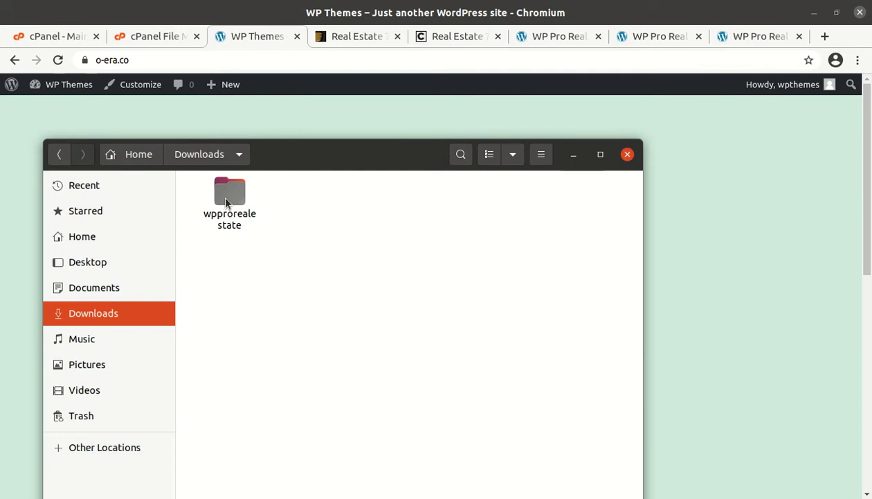
pyautogui.doubleClick(225, 201)
pyautogui.click(210, 204)
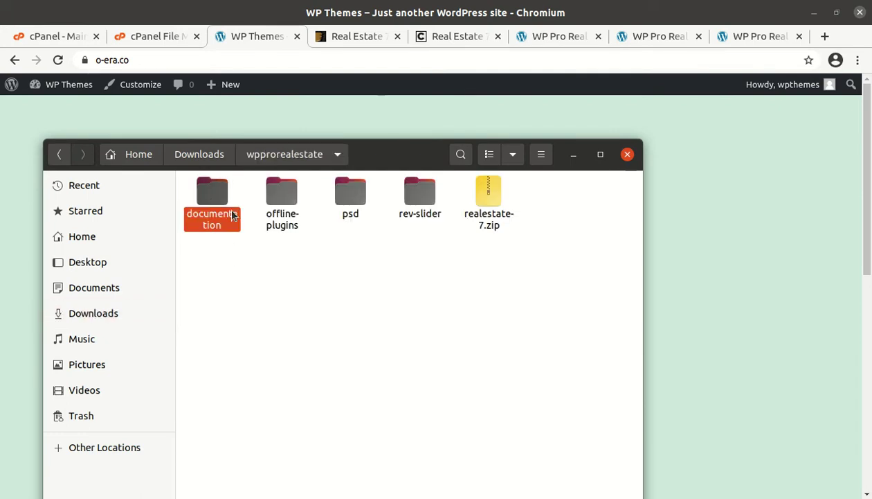
pyautogui.doubleClick(279, 194)
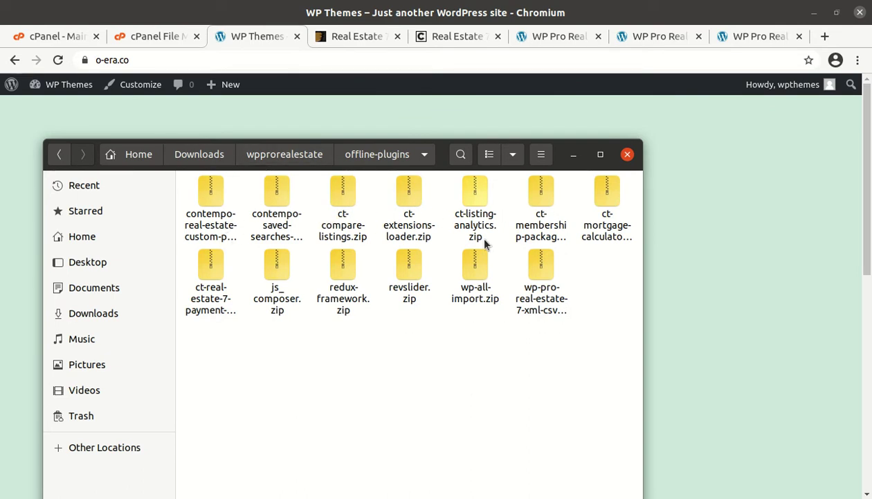
pyautogui.click(298, 155)
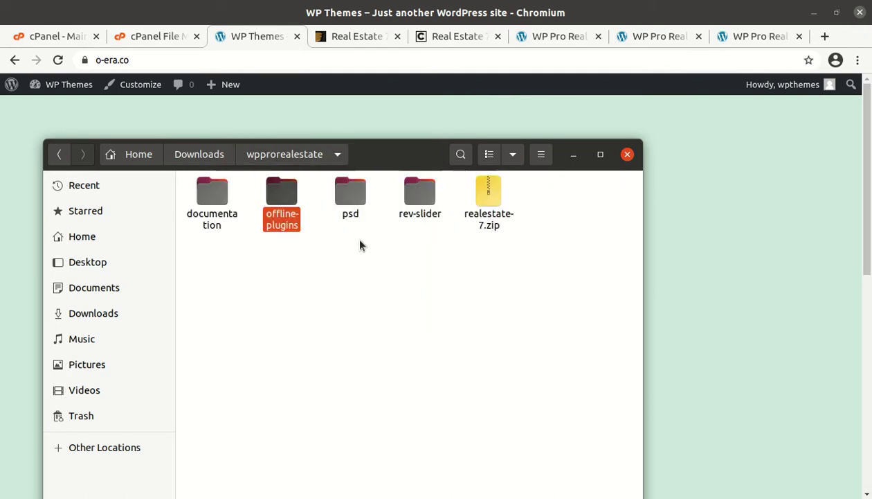
# Examine the contents of the psd folder and return to the wpprorealestate folder.
pyautogui.click(350, 199)
pyautogui.doubleClick(350, 201)
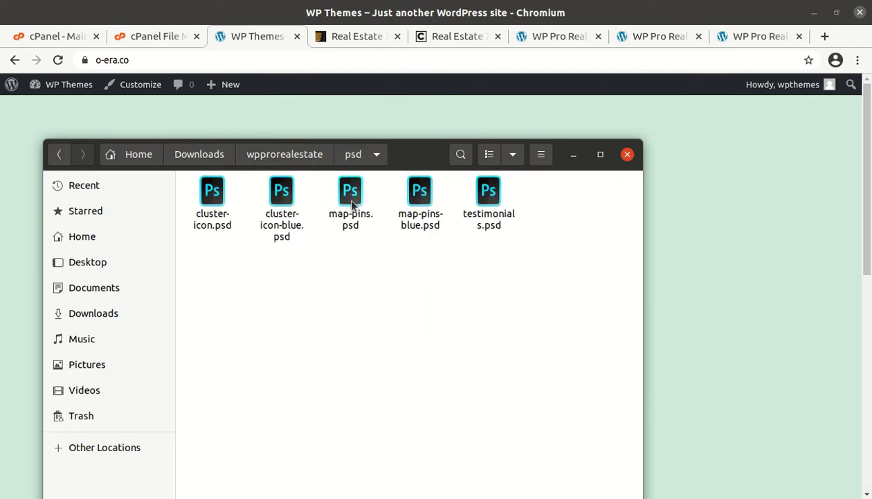
pyautogui.click(301, 153)
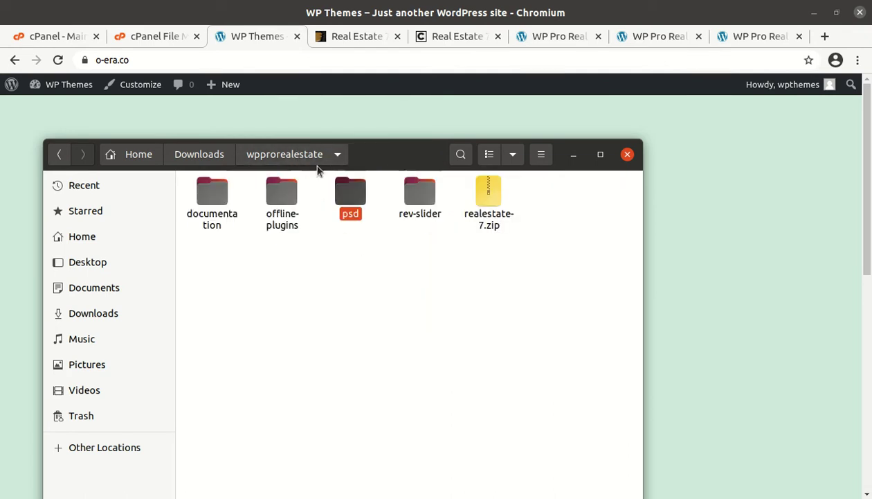
# Examine the rev-slider folder's files and locate the realestate-7.zip package in wpprorealestate, and minimize the file manager.
pyautogui.doubleClick(420, 194)
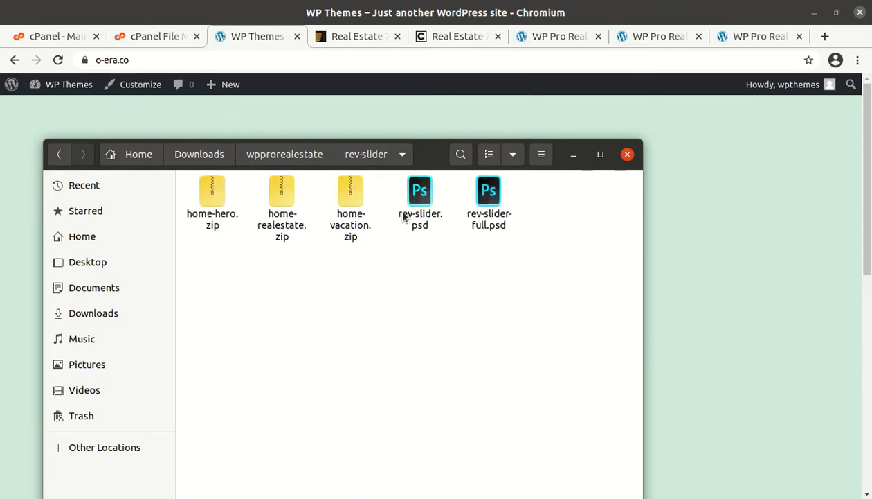
pyautogui.click(197, 219)
pyautogui.click(281, 220)
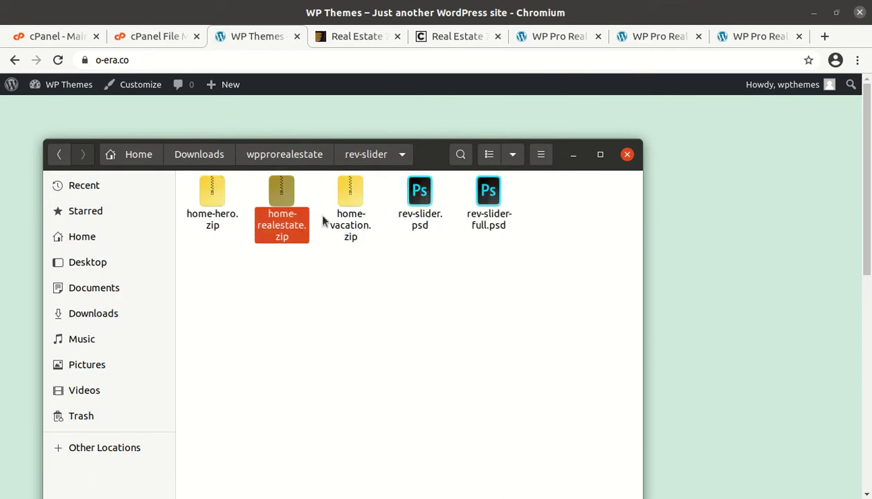
pyautogui.click(350, 220)
pyautogui.click(421, 201)
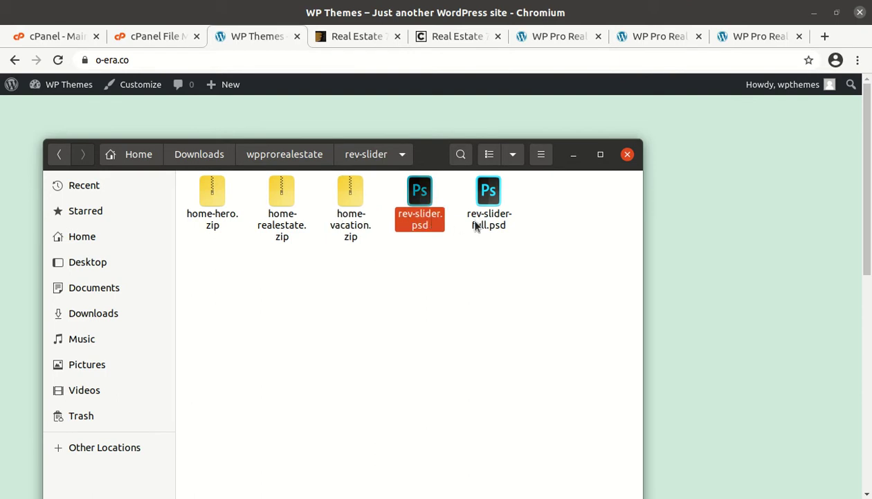
pyautogui.click(488, 204)
pyautogui.click(313, 155)
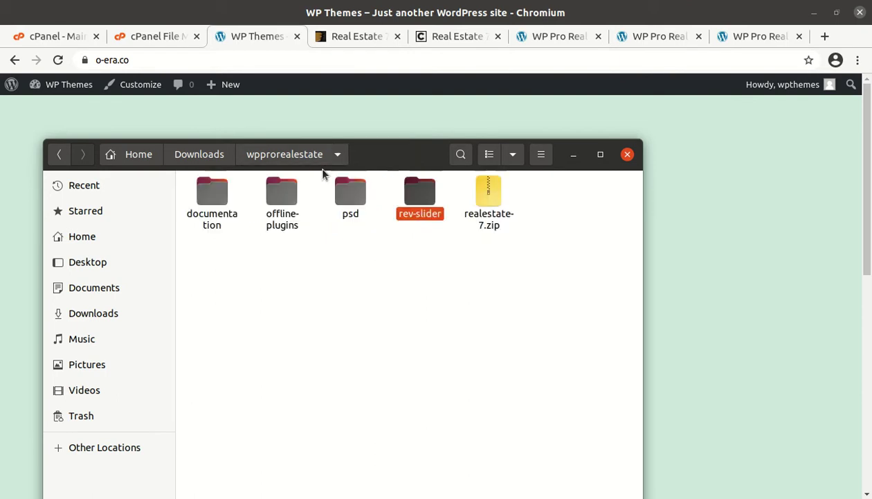
pyautogui.click(483, 225)
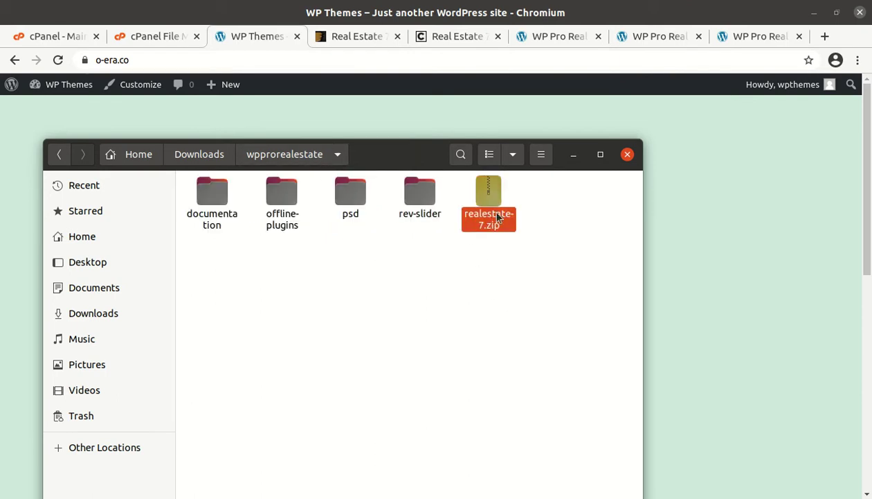
pyautogui.click(574, 153)
# Open the site's theme management page and view the details of the active Twenty Twenty-One theme.
pyautogui.moveTo(86, 92)
pyautogui.click(50, 131)
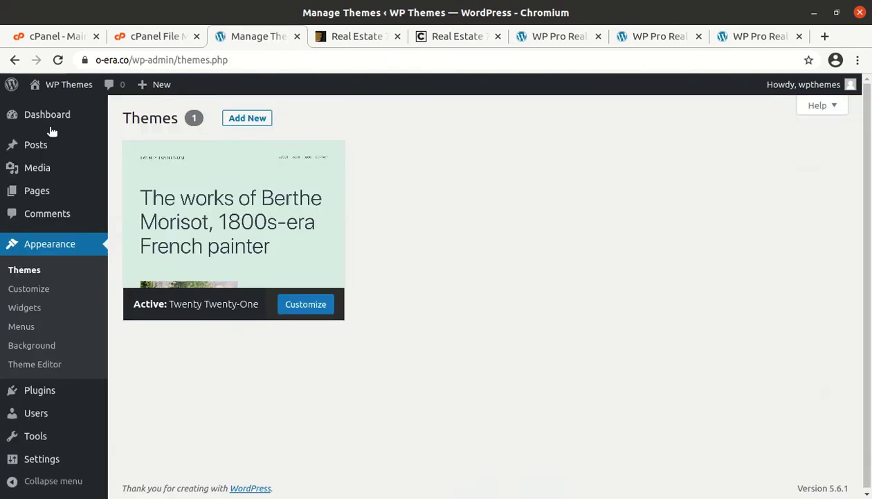
pyautogui.click(340, 267)
pyautogui.scroll(2, 340, 268)
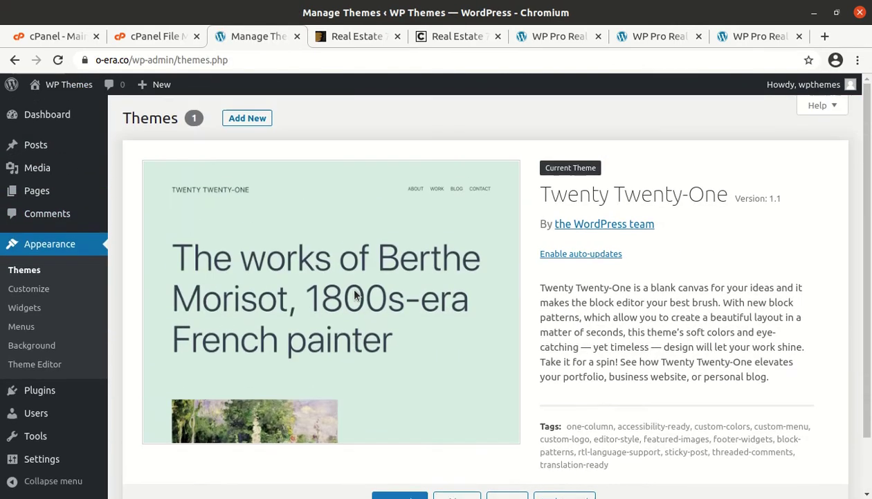
pyautogui.click(250, 120)
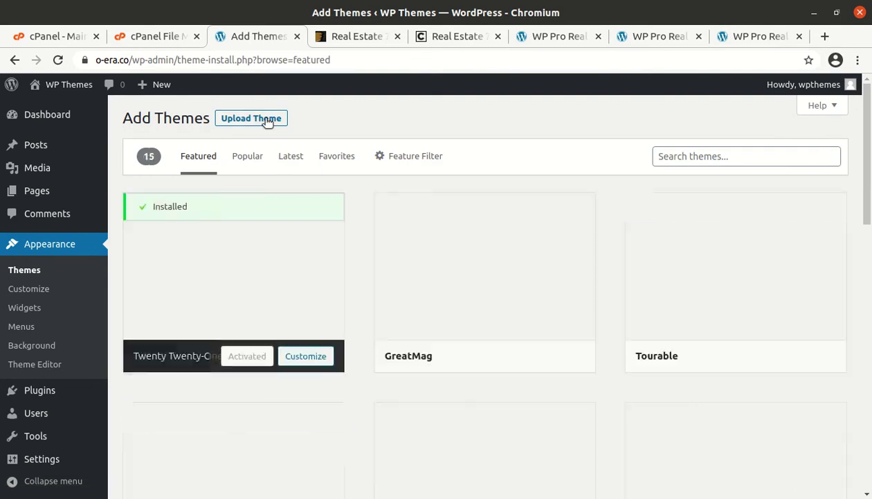
pyautogui.click(267, 119)
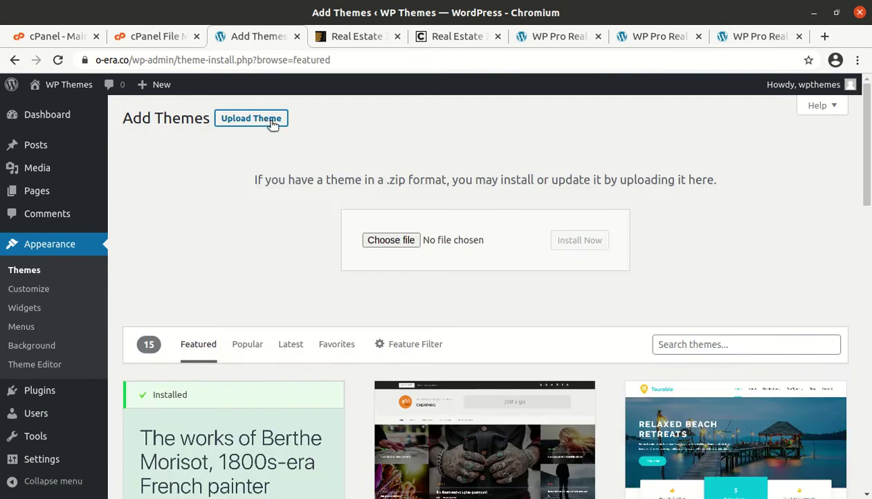
pyautogui.click(391, 240)
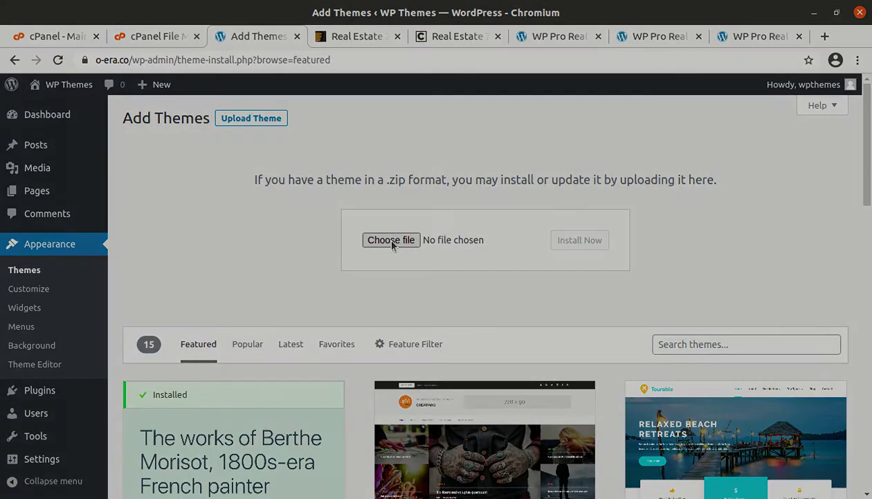
pyautogui.doubleClick(227, 86)
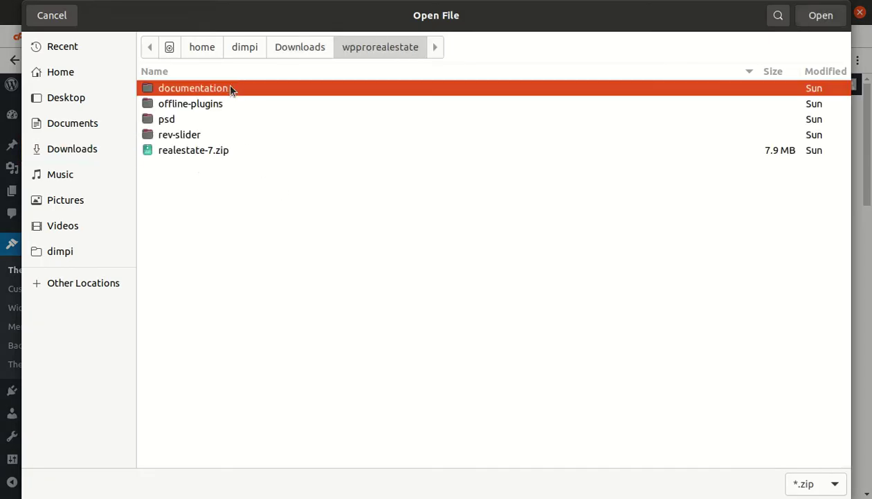
pyautogui.click(194, 151)
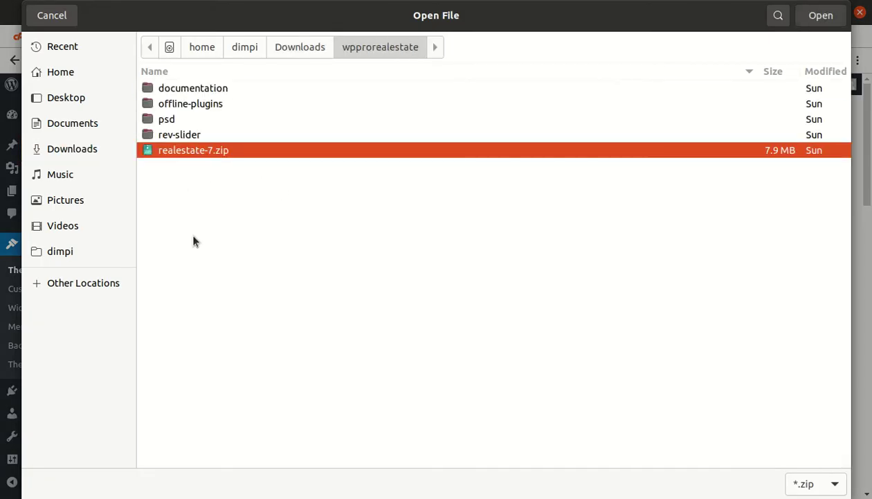
pyautogui.click(63, 18)
# Switch to the cPanel File Manager and open the themes folder inside the site's wp-content directory.
pyautogui.click(145, 38)
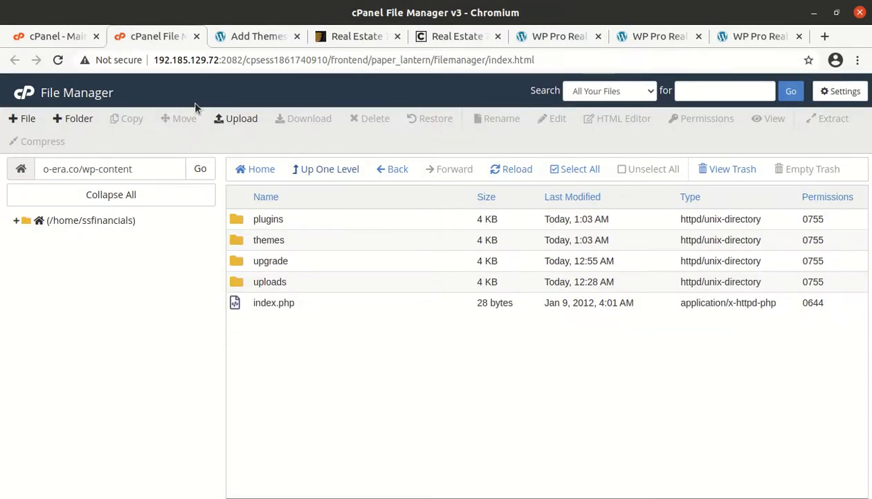
pyautogui.doubleClick(315, 243)
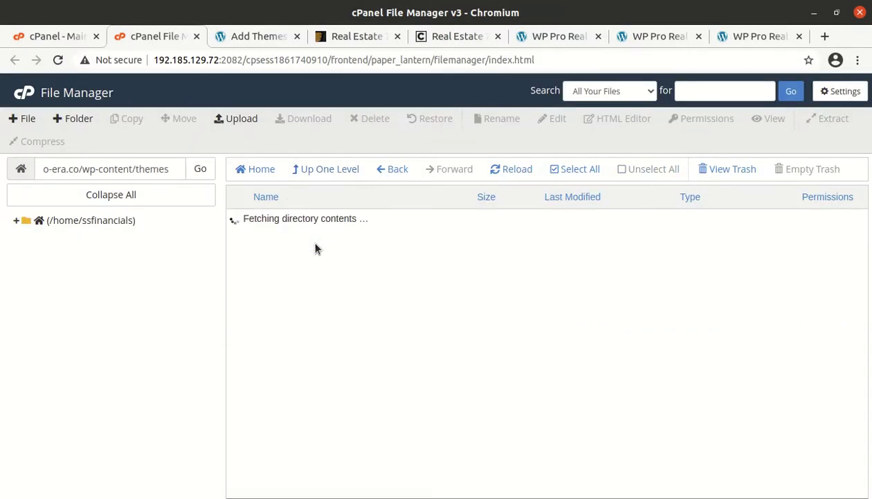
pyautogui.click(327, 170)
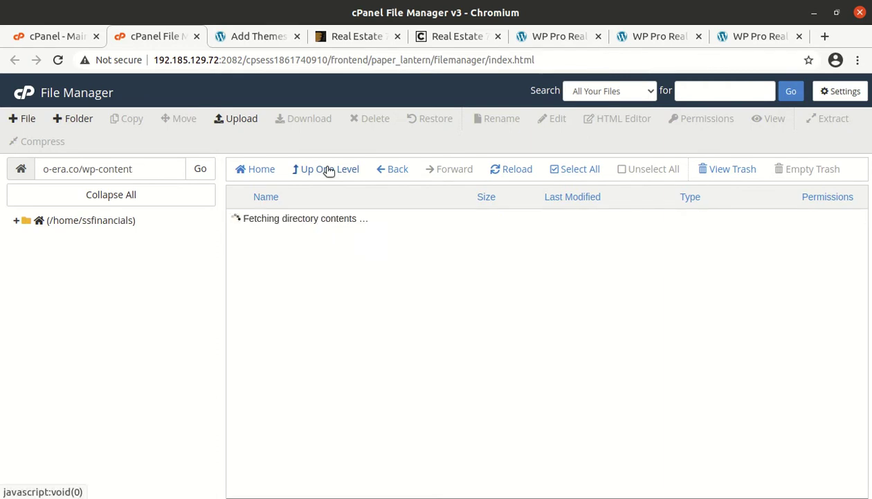
pyautogui.doubleClick(311, 240)
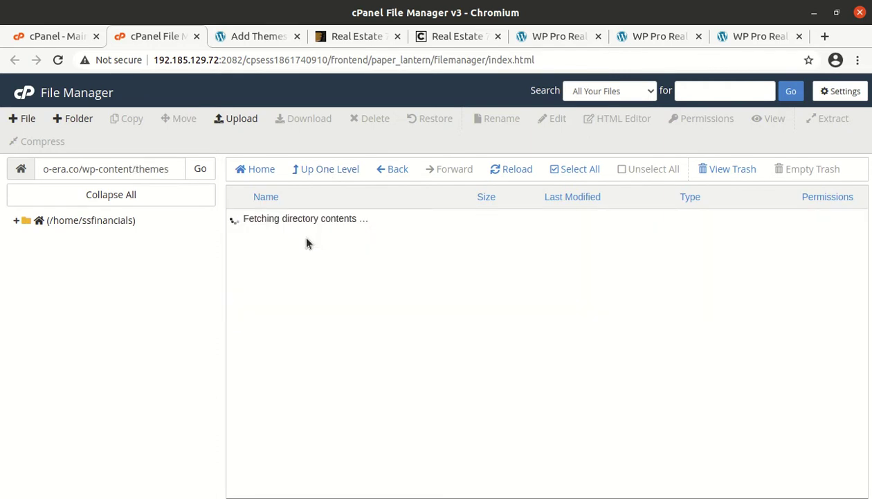
# Upload realestate-7.zip from the wpprorealestate folder in Downloads to the site's wp-content/themes folder.
pyautogui.click(241, 119)
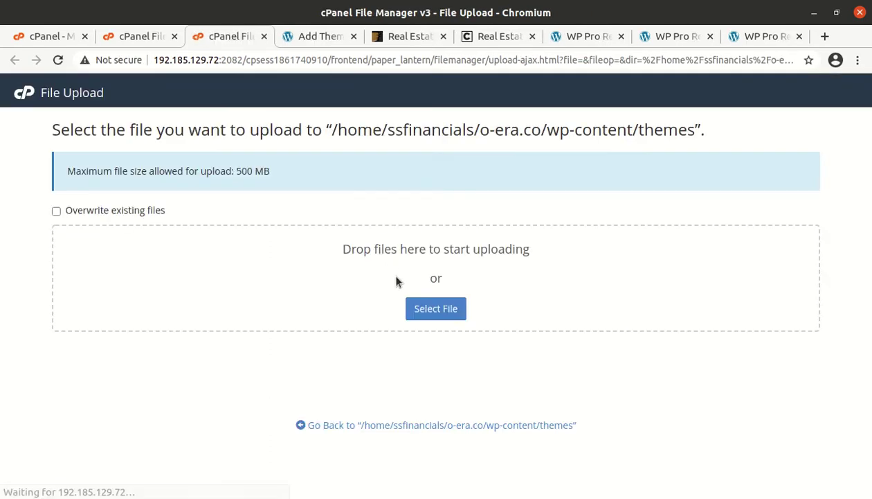
pyautogui.click(416, 307)
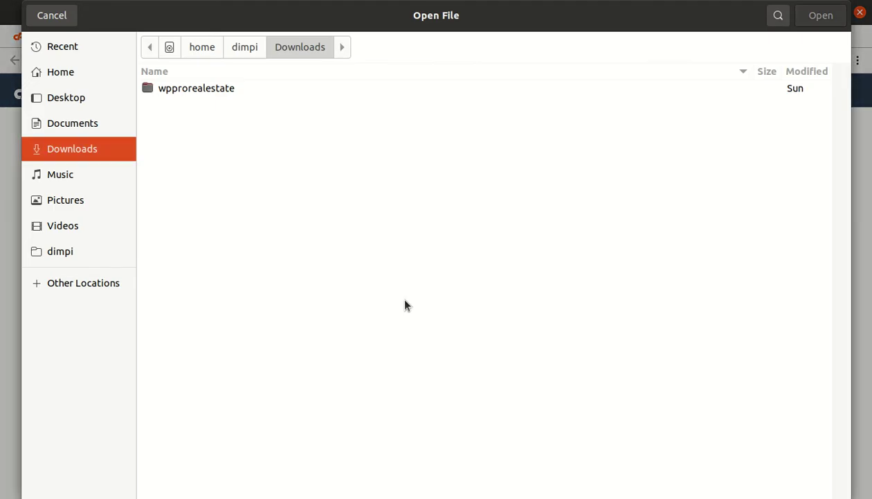
pyautogui.doubleClick(203, 87)
pyautogui.click(202, 150)
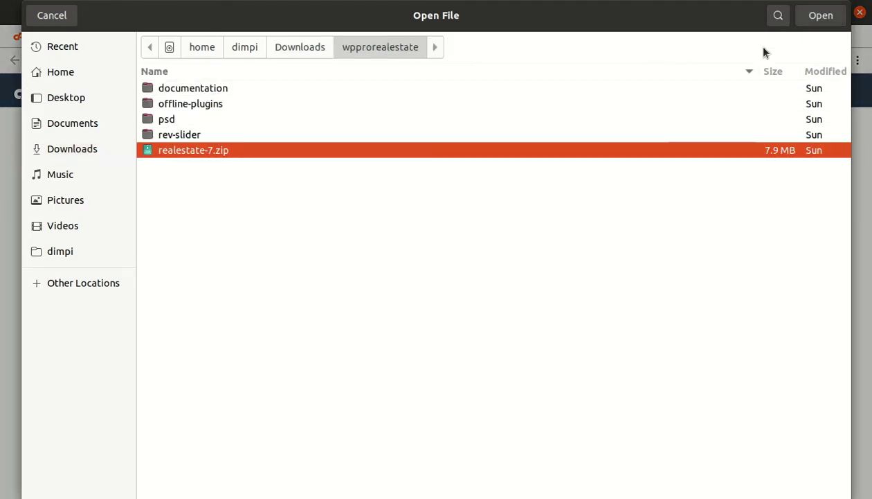
pyautogui.click(814, 19)
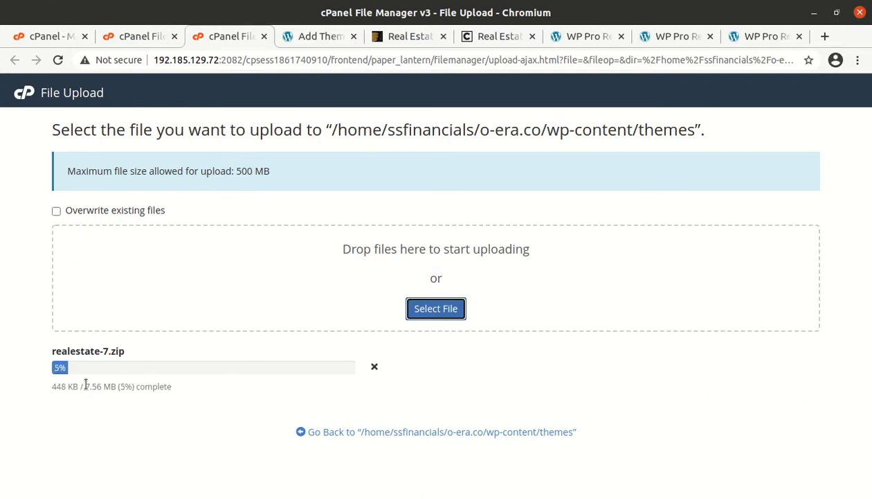
# Monitor the upload progress of realestate-7.zip until it completes and close the upload page.
pyautogui.click(303, 36)
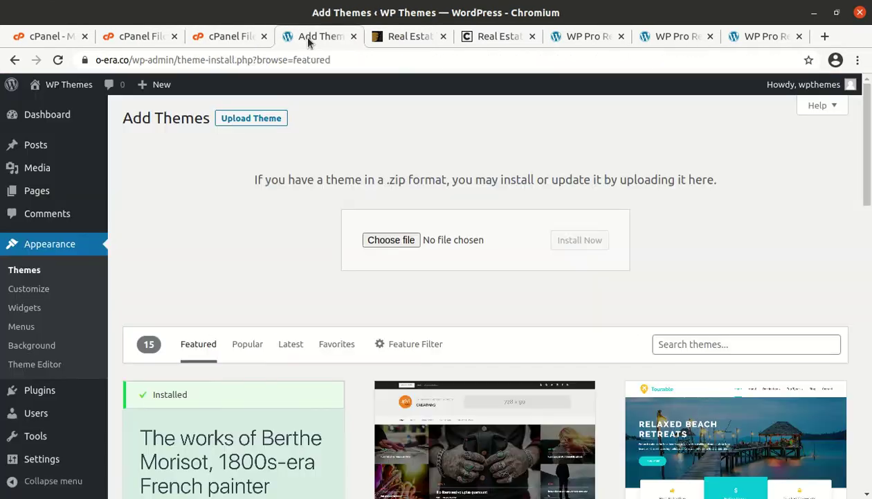
pyautogui.click(240, 40)
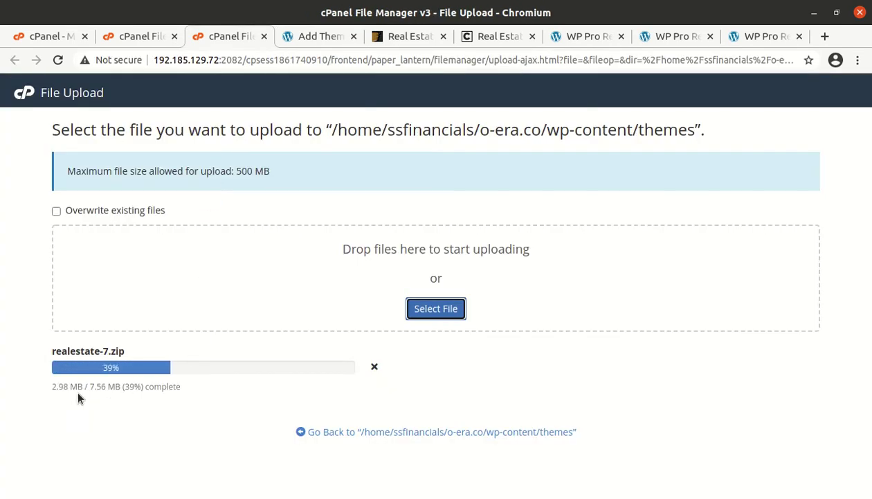
pyautogui.click(101, 386)
pyautogui.moveTo(101, 385); pyautogui.dragTo(113, 386)
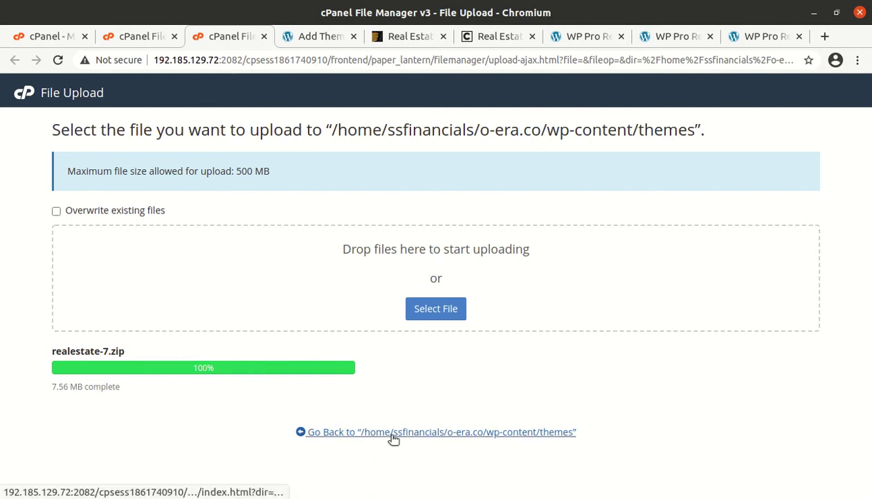
pyautogui.hotkey('ctrl', 'w')
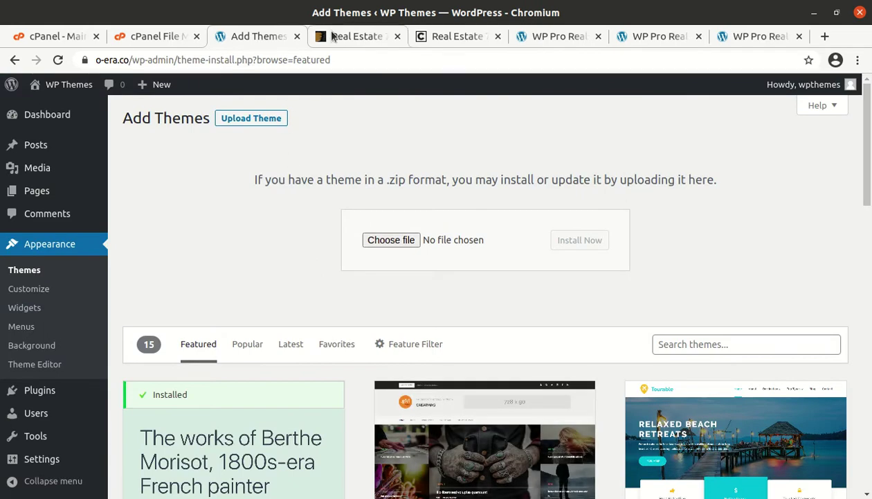
# Extract realestate-7.zip into the wp-content/themes folder and reload the file listing.
pyautogui.click(155, 37)
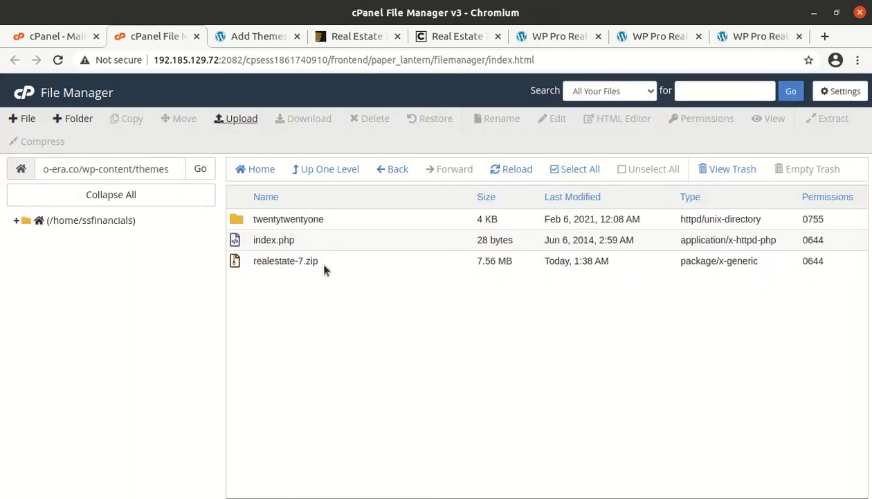
pyautogui.click(323, 269)
pyautogui.rightClick(324, 269)
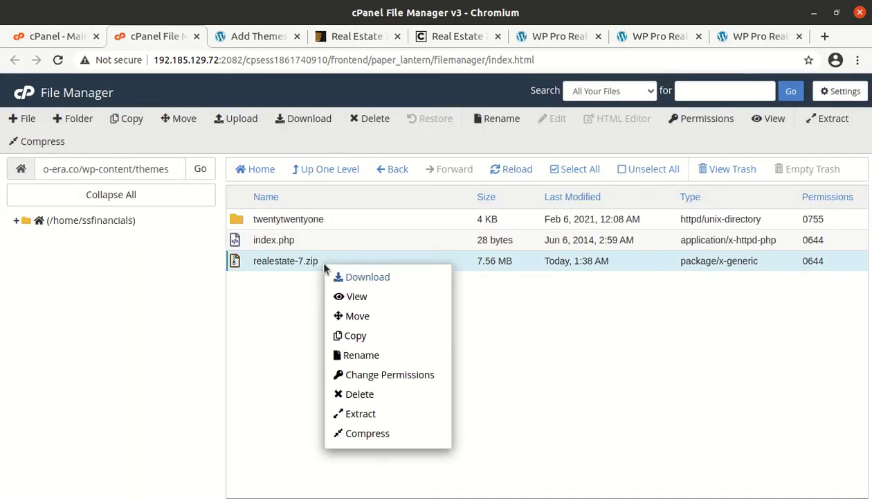
pyautogui.click(340, 416)
pyautogui.click(509, 355)
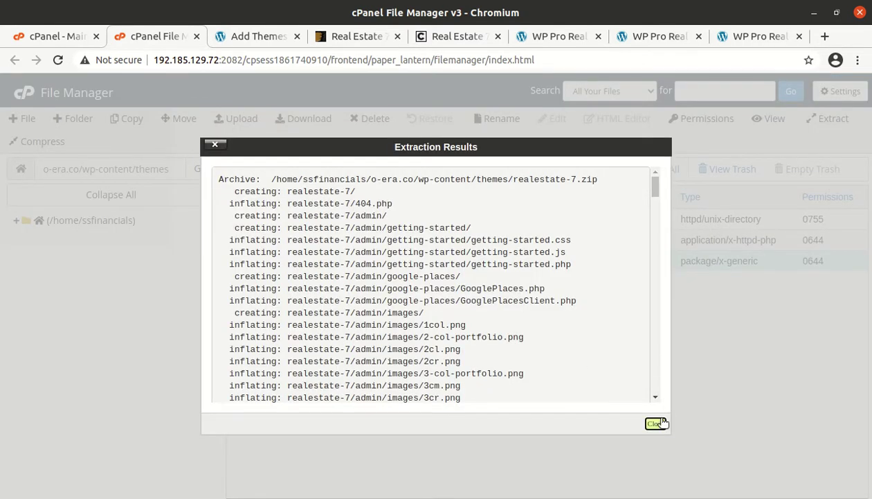
pyautogui.click(659, 421)
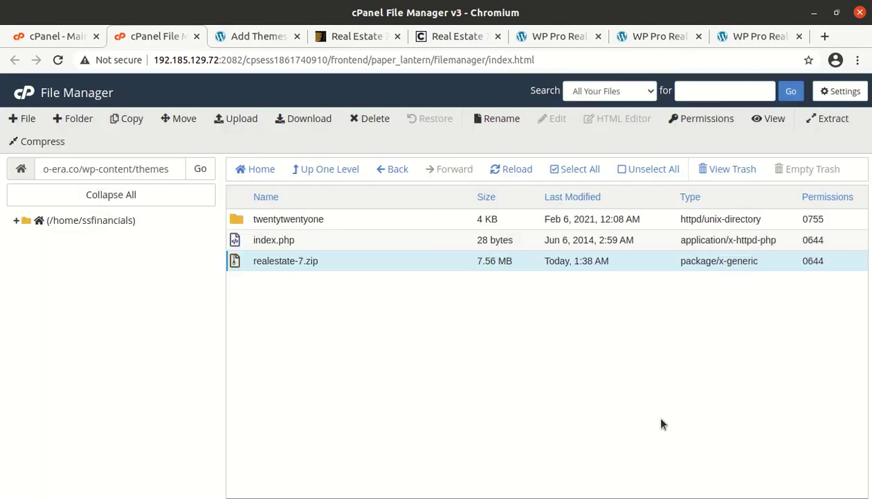
pyautogui.click(524, 170)
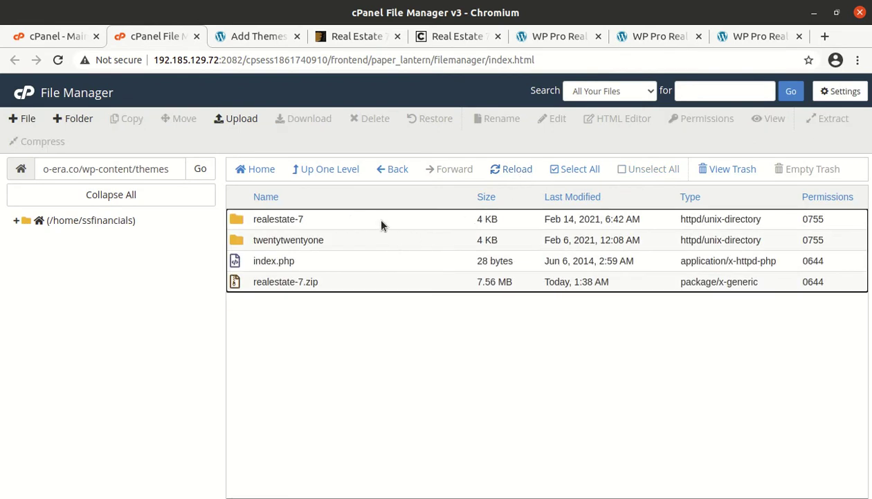
# Examine the contents of the extracted realestate-7 folder and return to the themes folder.
pyautogui.doubleClick(381, 224)
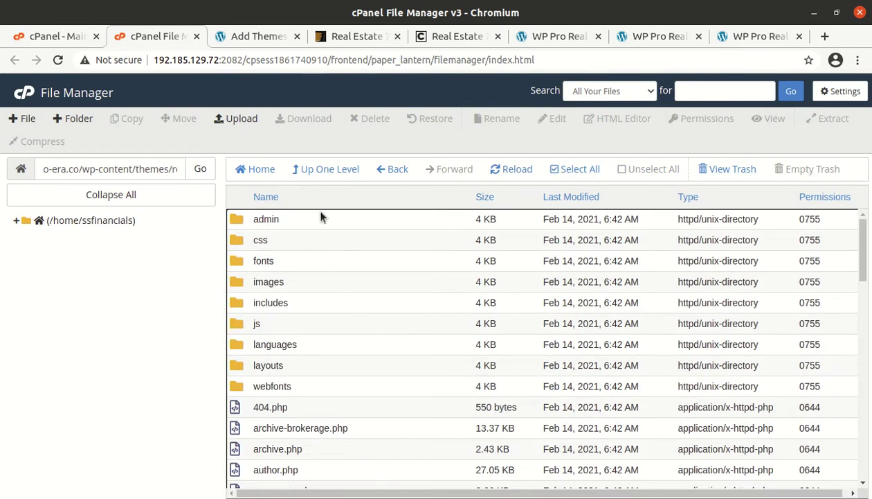
pyautogui.scroll(-4, 317, 253)
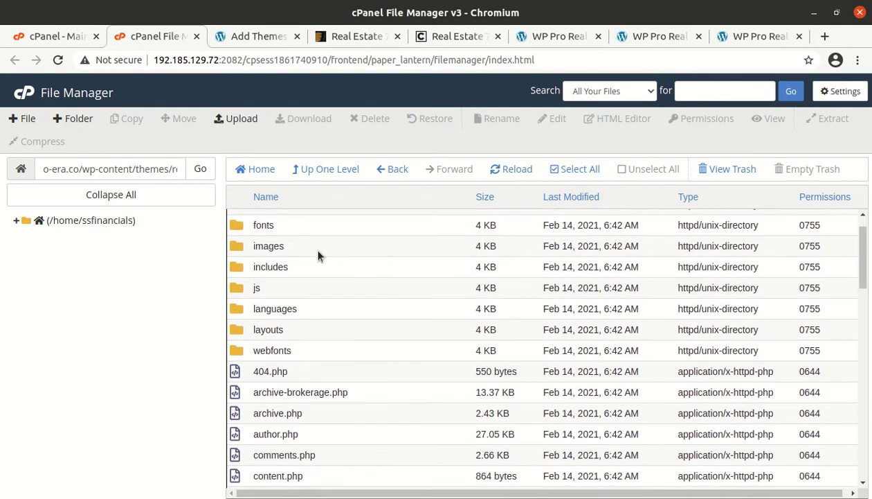
pyautogui.click(307, 168)
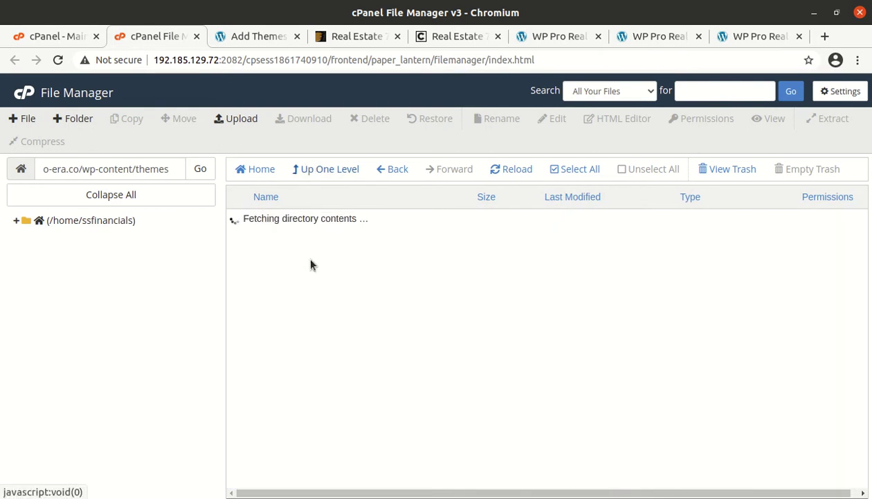
# Delete realestate-7.zip from the themes folder by moving it to the trash.
pyautogui.click(346, 283)
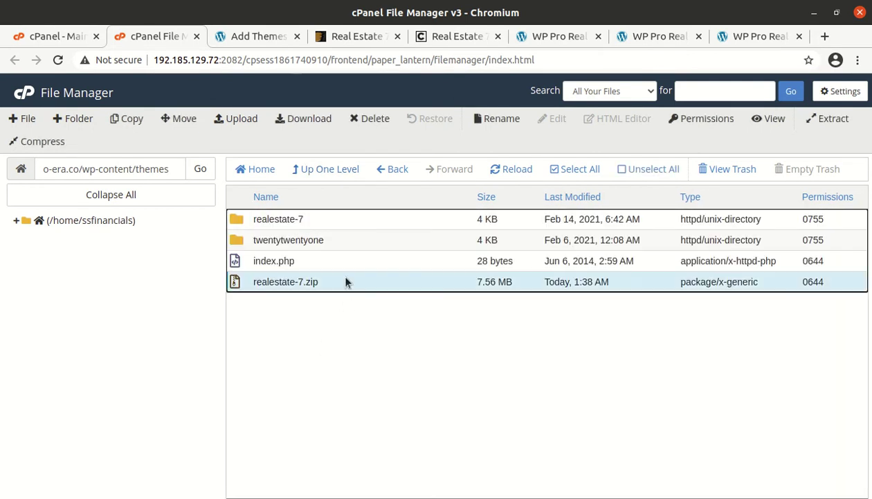
pyautogui.click(370, 119)
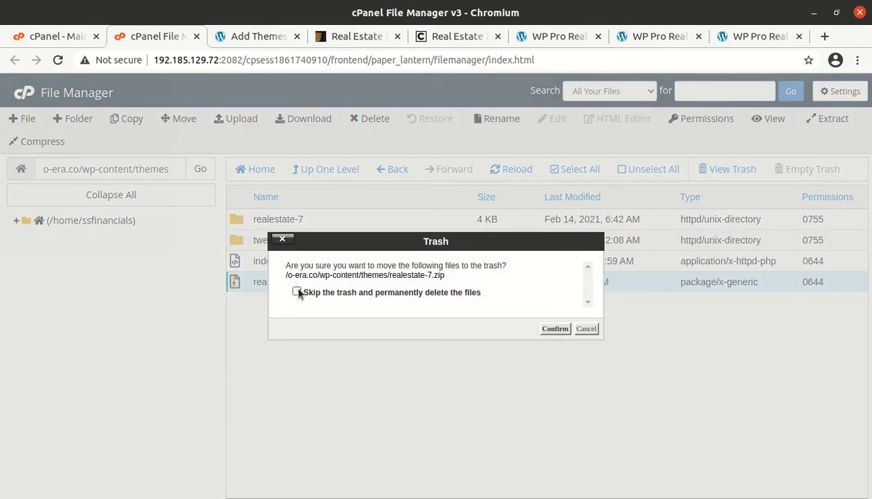
pyautogui.click(554, 329)
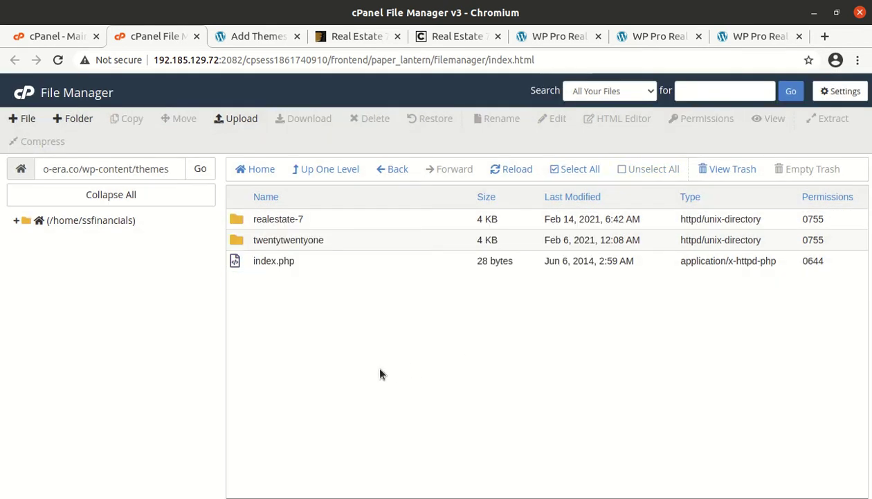
# Return to WordPress, review the details of WP Pro Real Estate 7 among the installed themes and activate it.
pyautogui.click(267, 36)
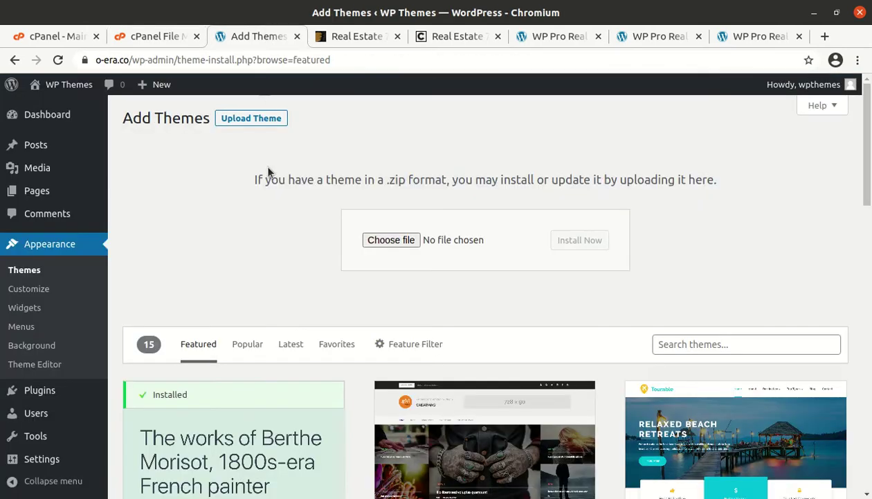
pyautogui.click(42, 273)
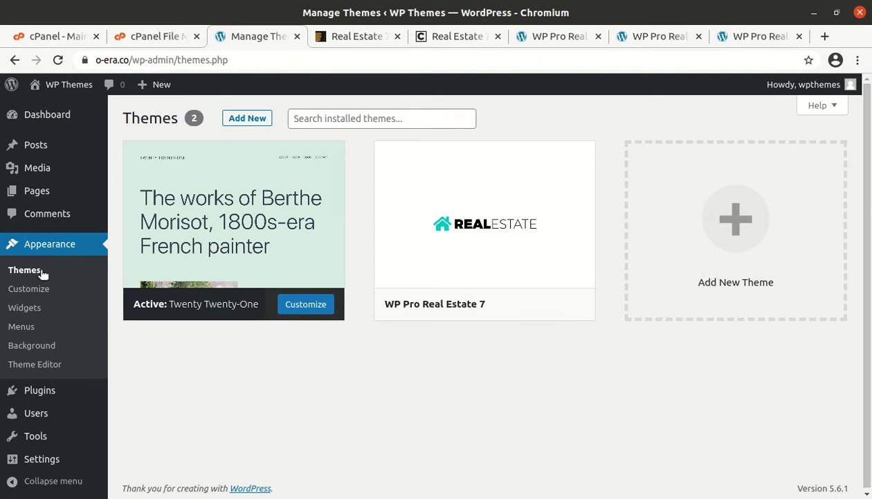
pyautogui.moveTo(418, 306)
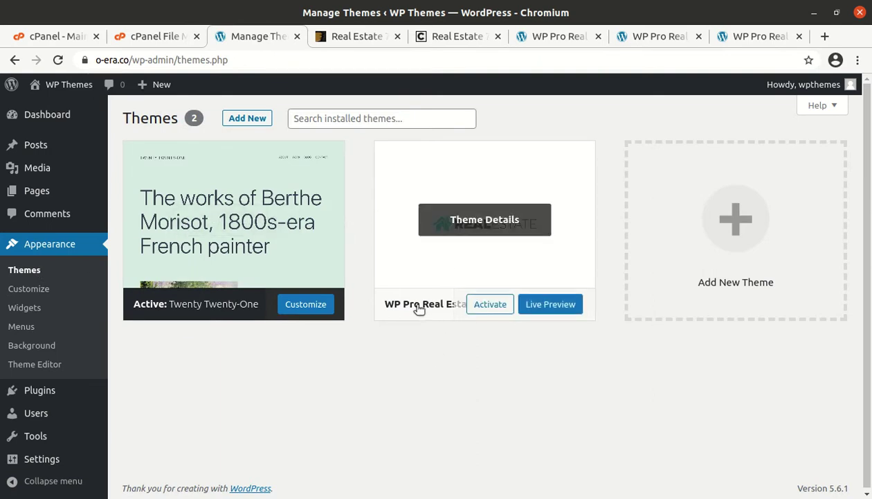
pyautogui.click(473, 223)
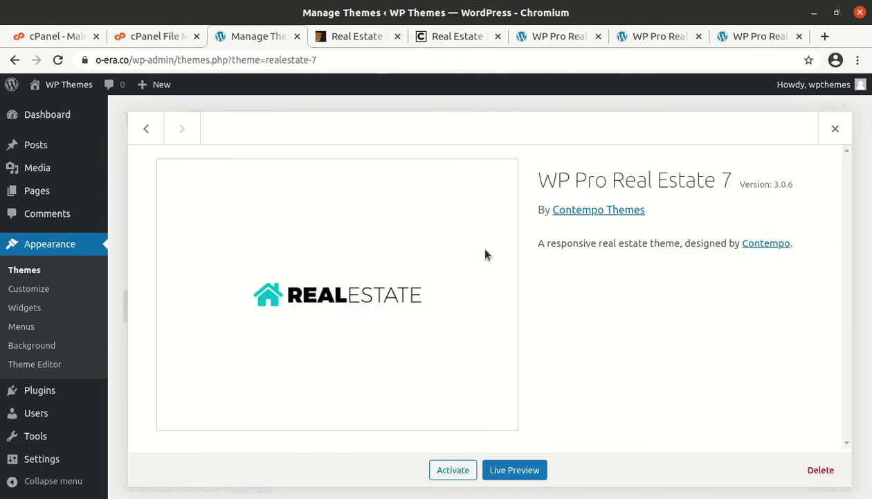
pyautogui.moveTo(535, 181); pyautogui.dragTo(715, 189)
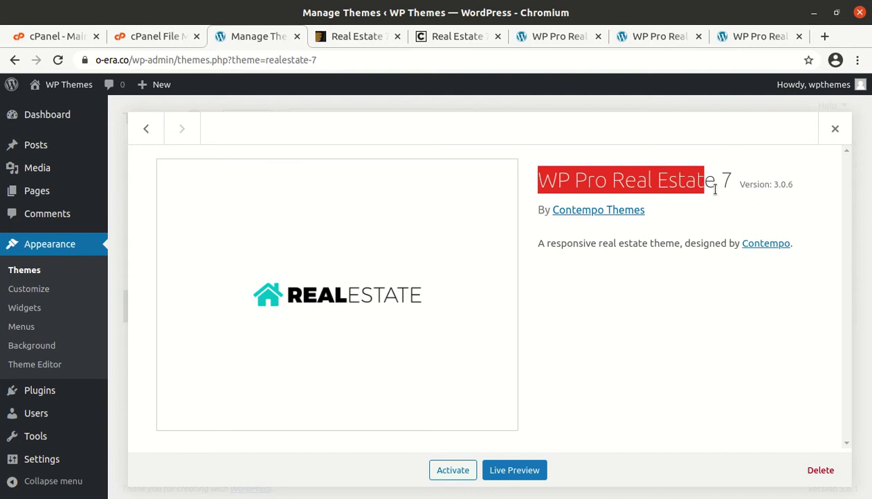
pyautogui.click(764, 205)
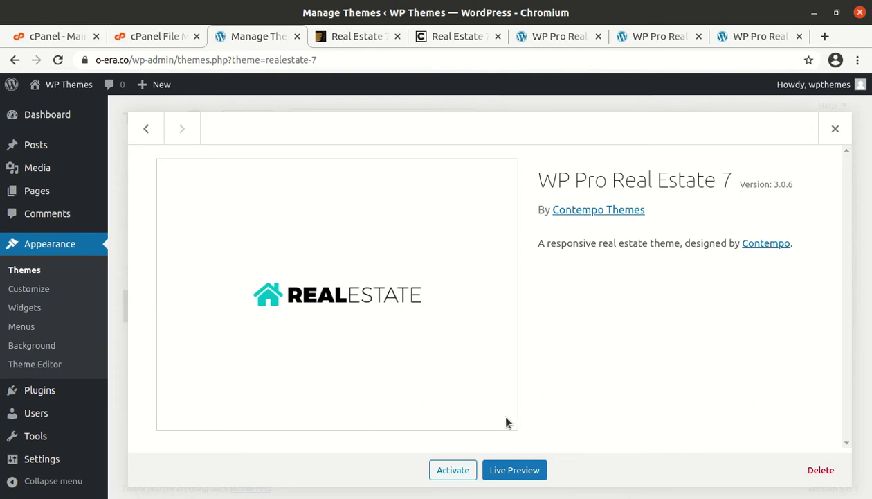
pyautogui.click(453, 469)
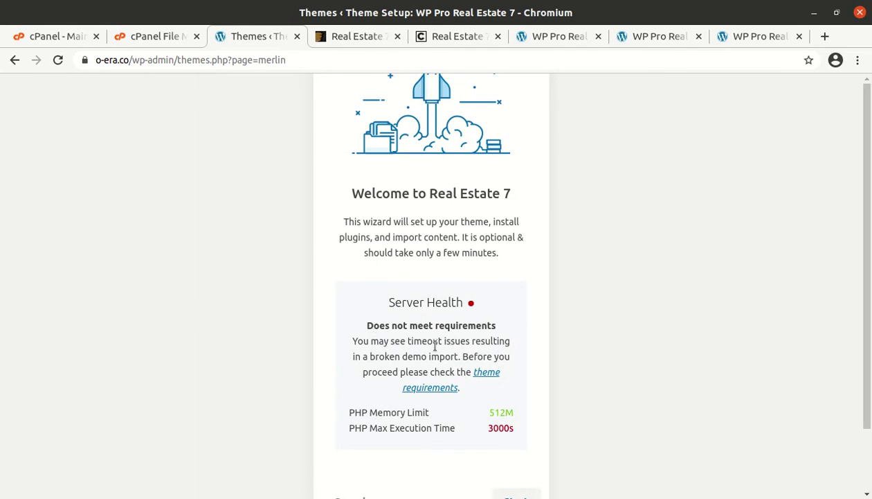
# Examine the Server Health section of the Real Estate 7 setup wizard, including the PHP memory limit and max execution time.
pyautogui.scroll(-2, 465, 384)
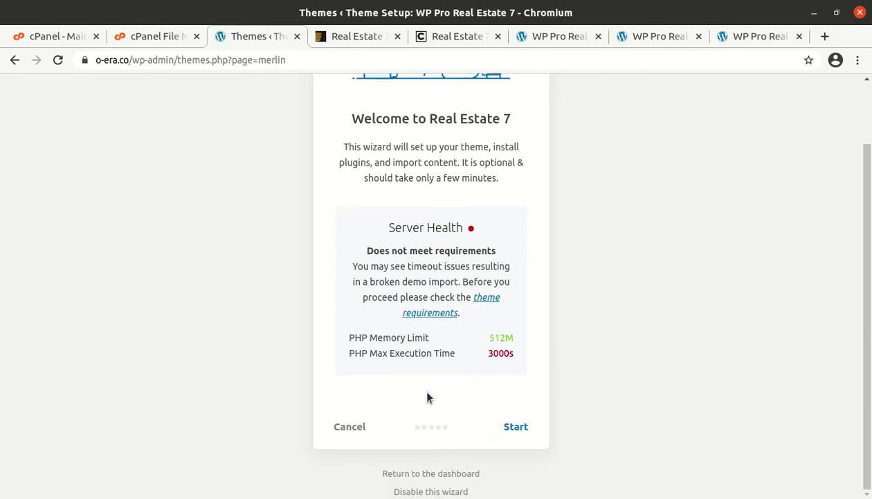
pyautogui.scroll(2, 328, 324)
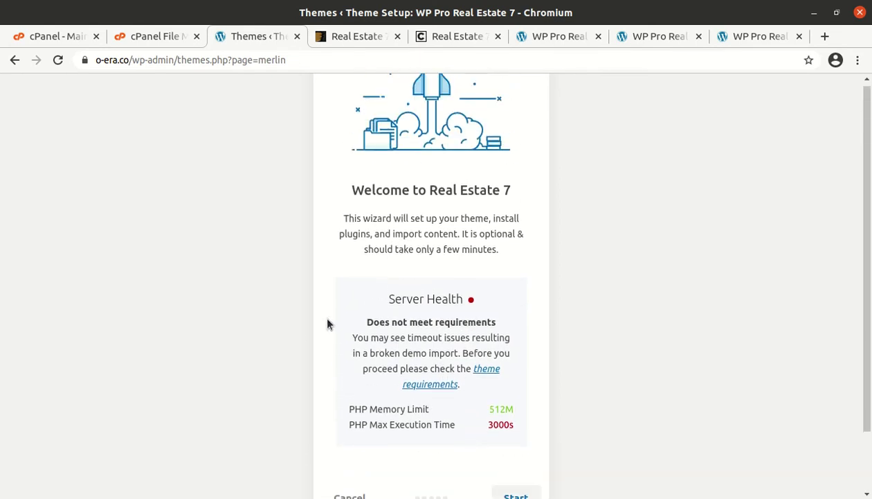
pyautogui.scroll(-2, 328, 324)
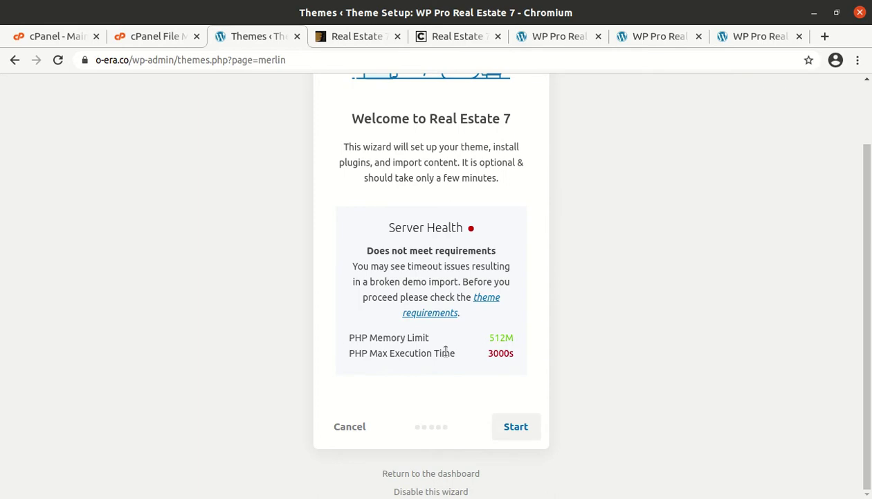
pyautogui.moveTo(513, 354); pyautogui.dragTo(463, 370)
pyautogui.click(465, 372)
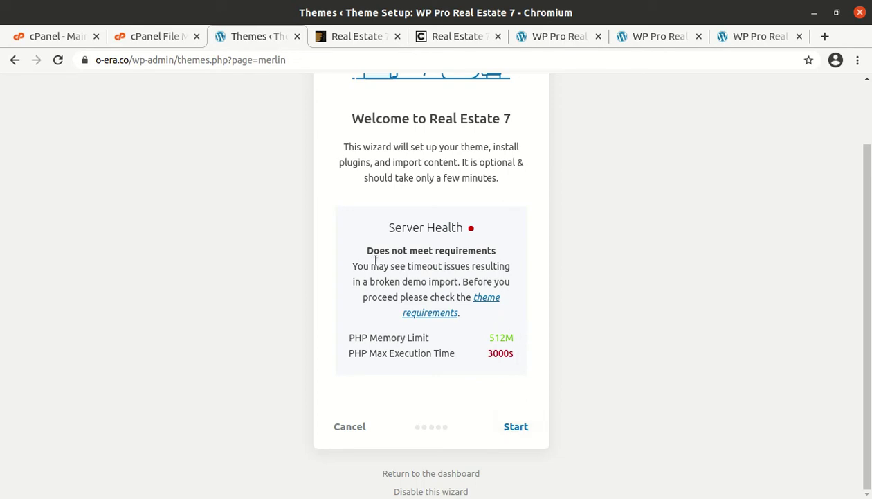
pyautogui.moveTo(365, 253); pyautogui.dragTo(496, 251)
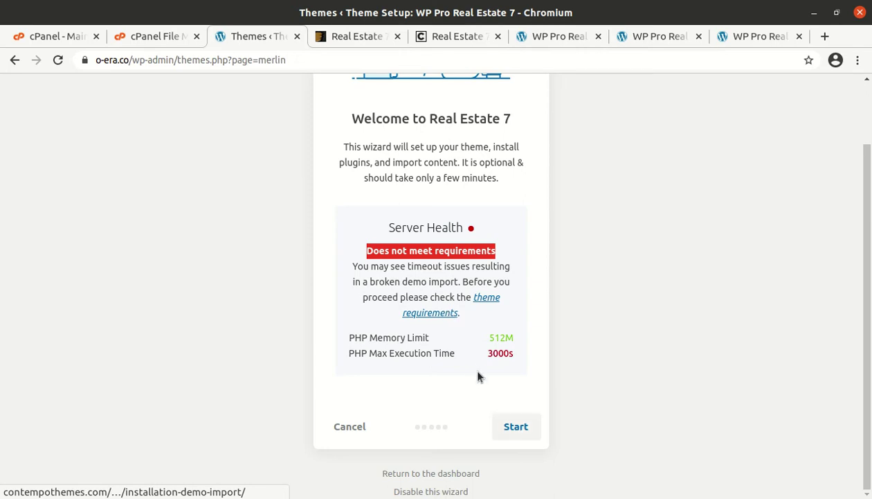
pyautogui.moveTo(516, 355); pyautogui.dragTo(412, 355)
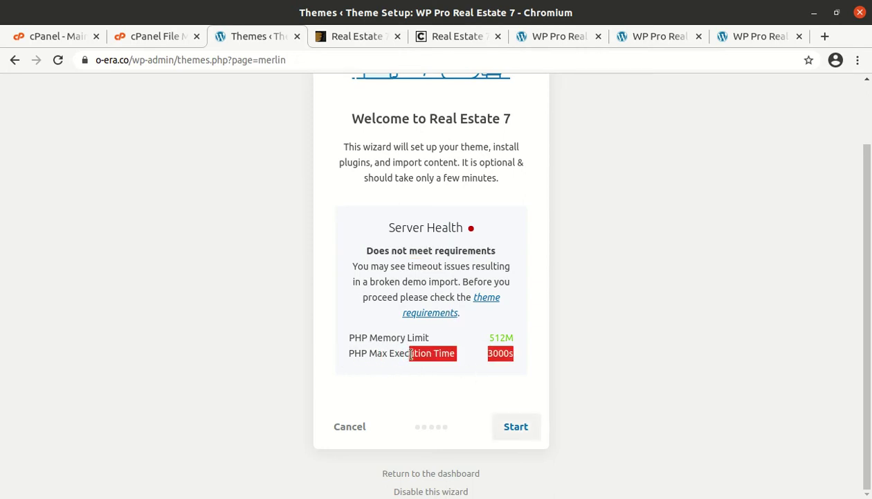
pyautogui.click(451, 367)
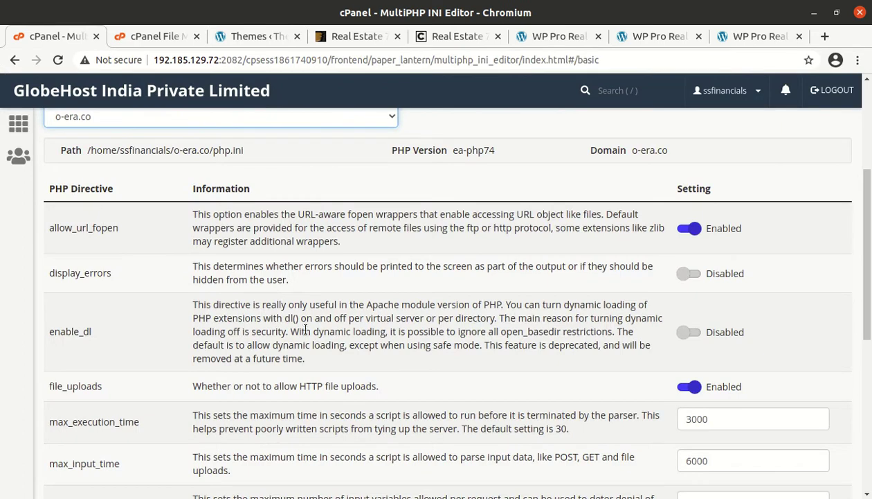
# In cPanel's MultiPHP INI Editor, set max_execution_time to 6000 for o-era.co and apply the change.
pyautogui.scroll(-3, 317, 337)
pyautogui.scroll(2, 301, 307)
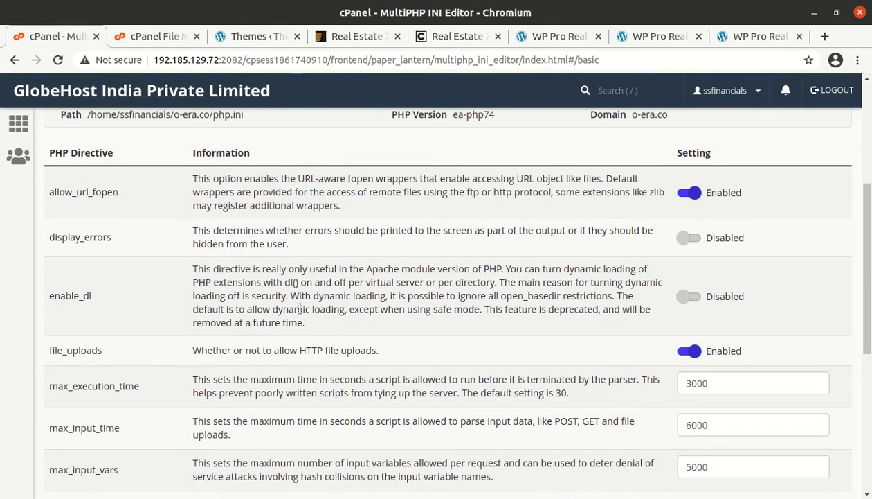
pyautogui.scroll(3, 299, 308)
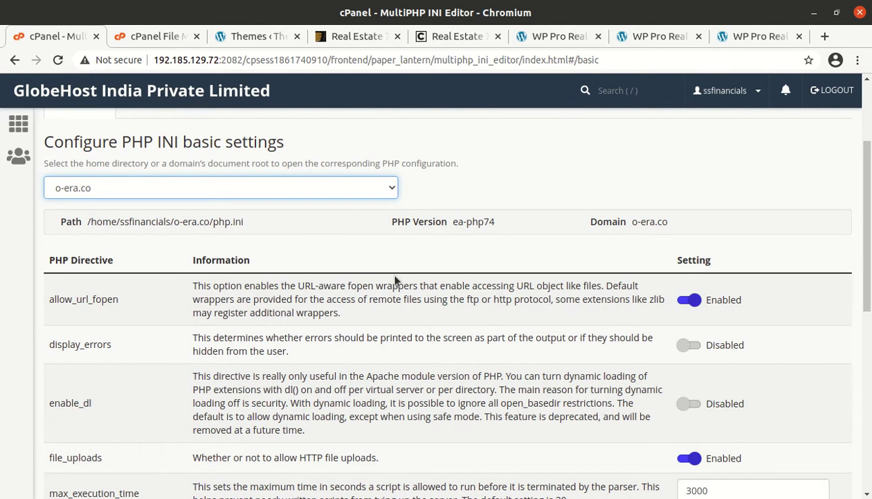
pyautogui.scroll(-2, 388, 277)
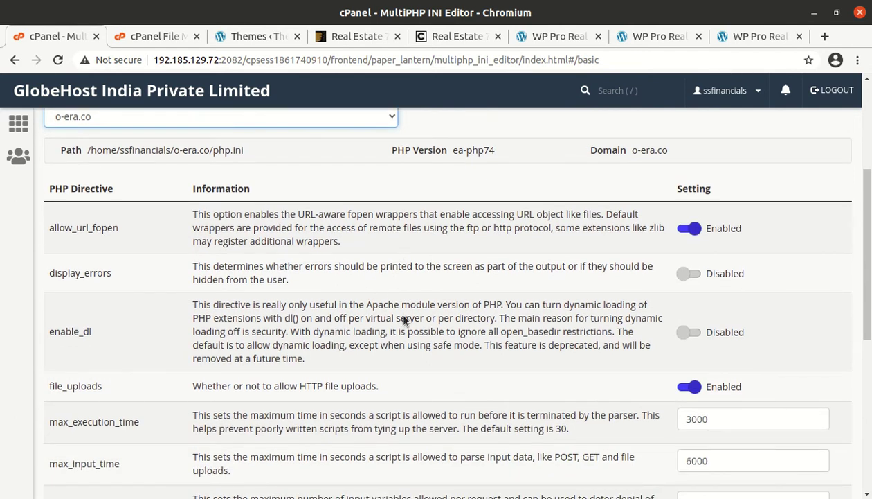
pyautogui.scroll(-3, 367, 304)
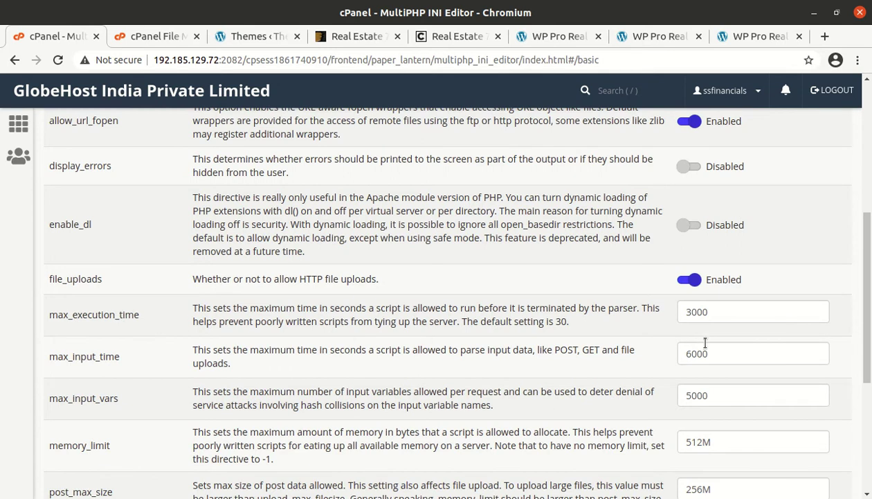
pyautogui.click(689, 312)
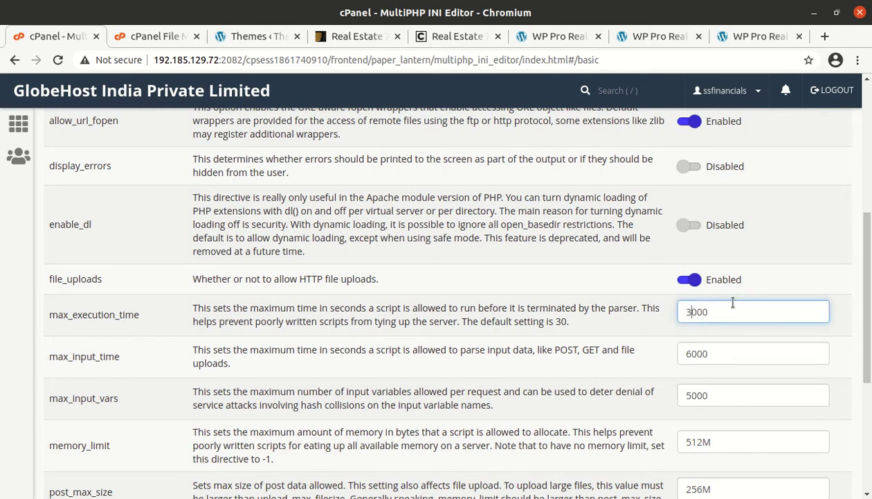
pyautogui.write('6')
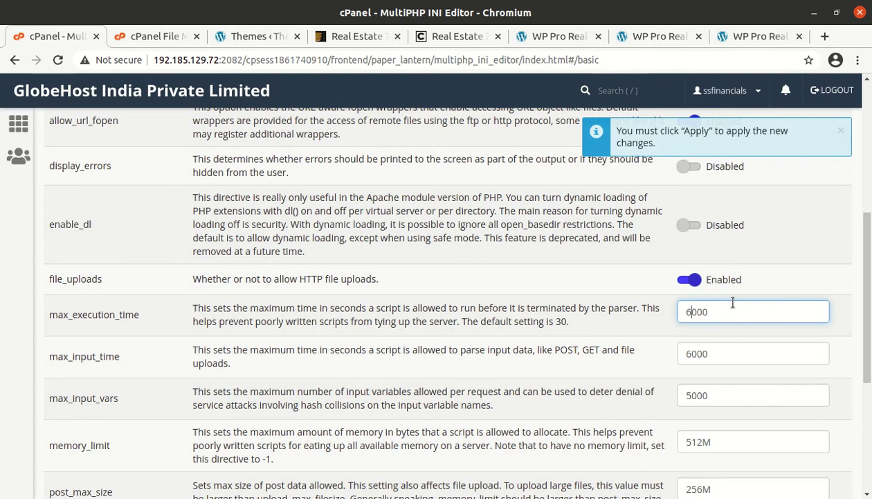
pyautogui.scroll(-5, 376, 352)
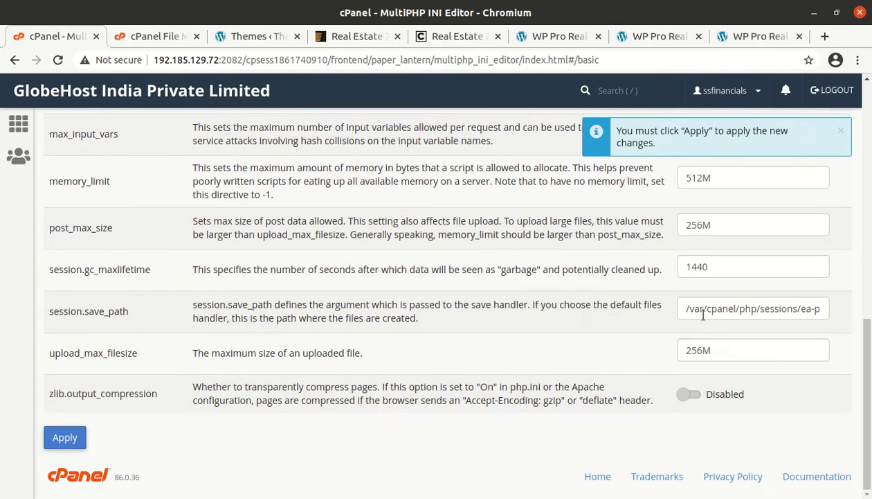
pyautogui.click(65, 442)
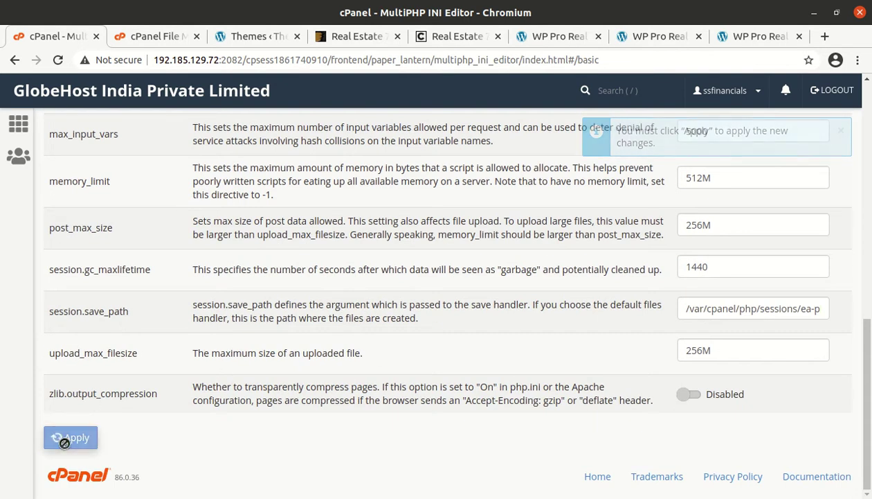
# Reload the WordPress setup wizard and check the max_execution_time recommended in the linked theme requirements documentation.
pyautogui.click(252, 37)
pyautogui.click(58, 60)
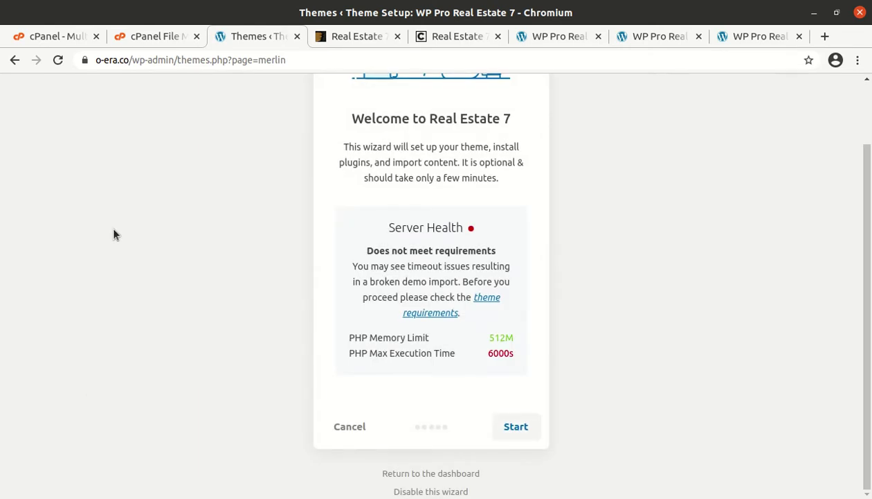
pyautogui.click(434, 316)
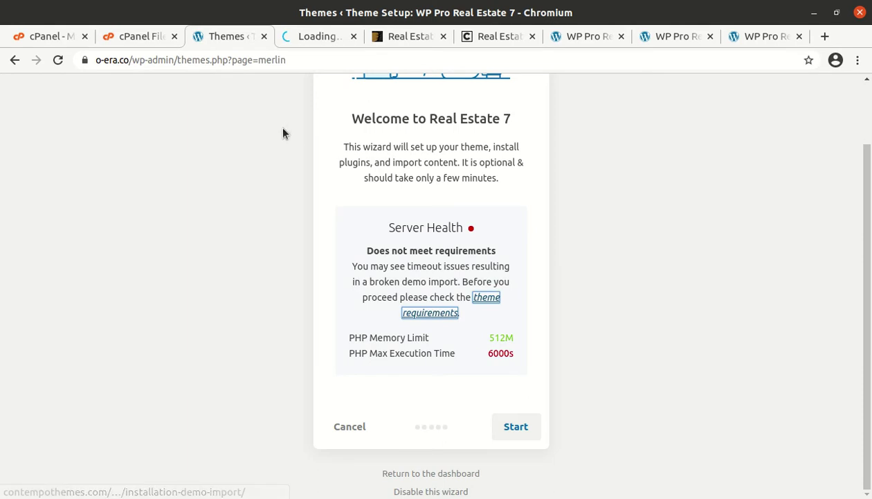
pyautogui.click(321, 34)
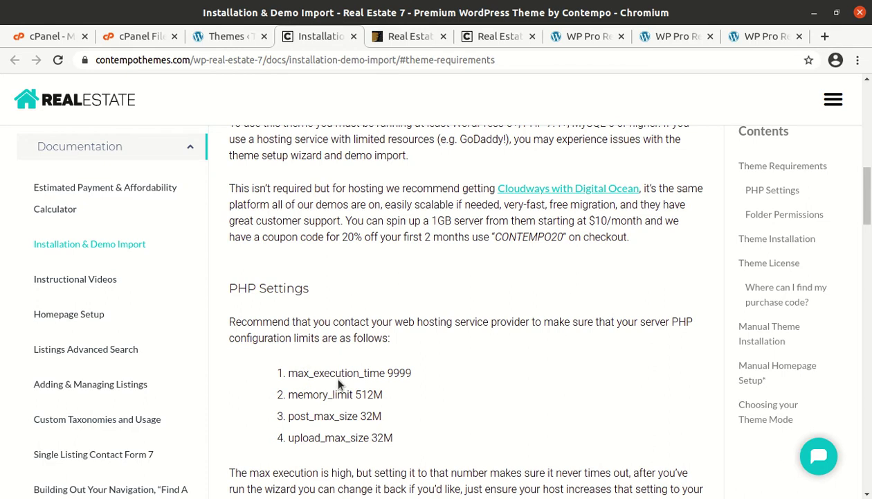
pyautogui.moveTo(386, 372); pyautogui.dragTo(422, 375)
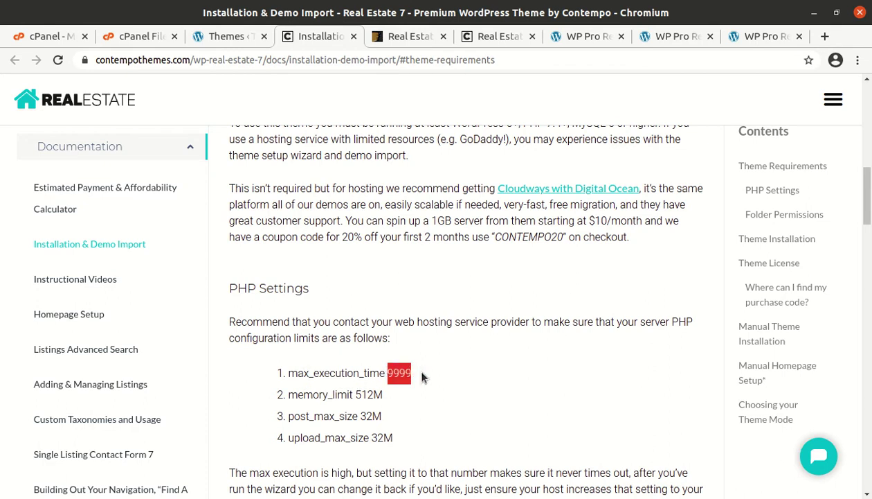
# Return to cPanel's MultiPHP INI Editor, set max_execution_time to 9999 for o-era.co and apply the change.
pyautogui.click(54, 35)
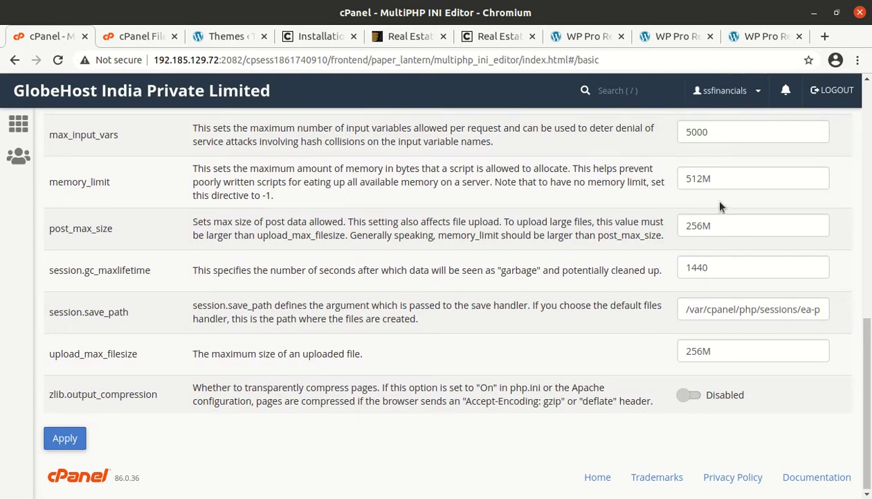
pyautogui.scroll(3, 720, 206)
pyautogui.scroll(1, 719, 220)
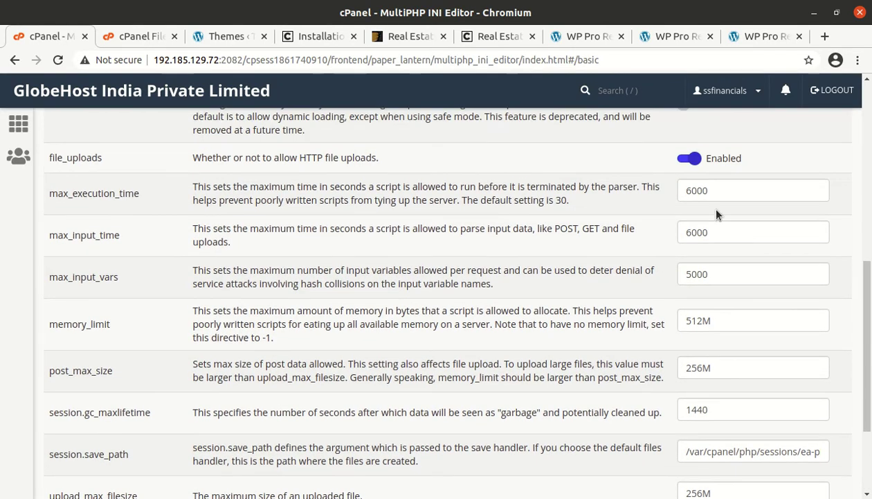
pyautogui.moveTo(721, 189); pyautogui.dragTo(675, 195)
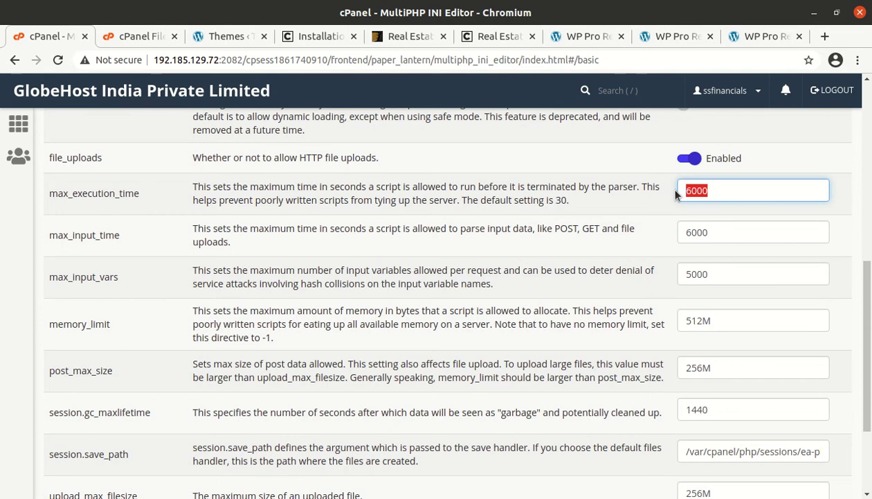
pyautogui.write('9999')
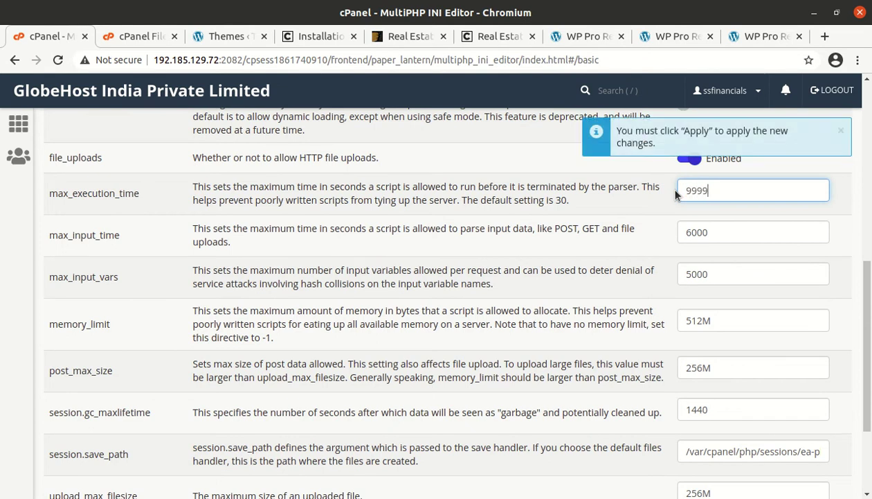
pyautogui.scroll(-3, 705, 134)
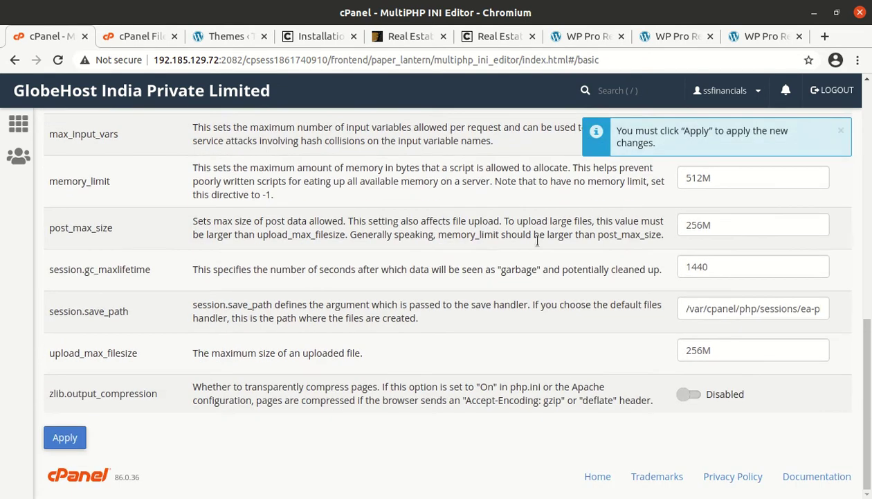
pyautogui.click(55, 435)
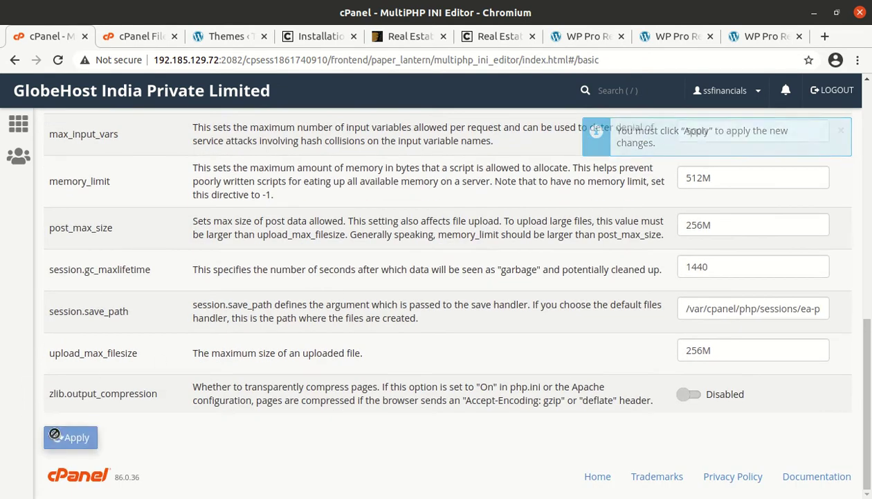
# Reload the WordPress theme setup wizard and recheck the PHP memory limit and max execution time under Server Health.
pyautogui.click(220, 38)
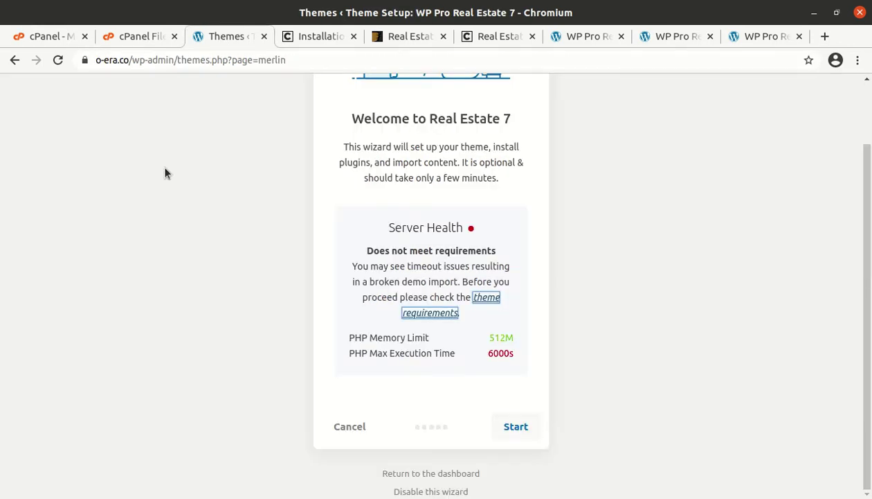
pyautogui.click(58, 61)
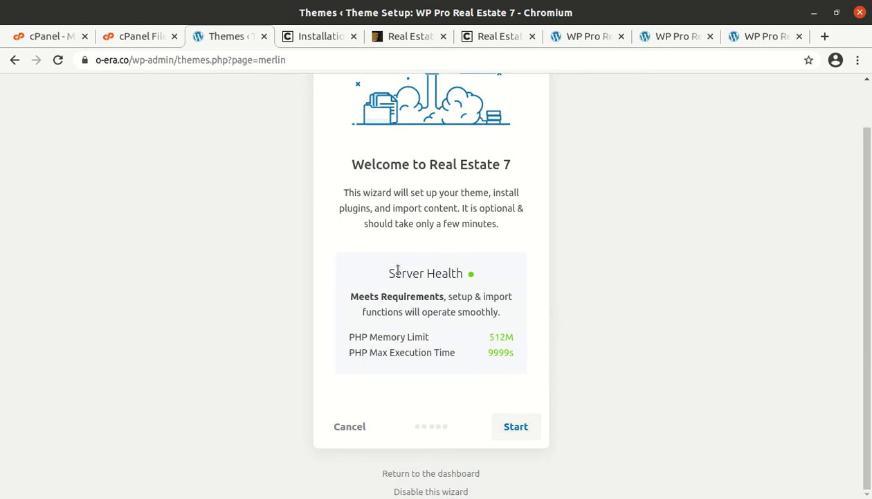
pyautogui.moveTo(373, 336); pyautogui.dragTo(518, 340)
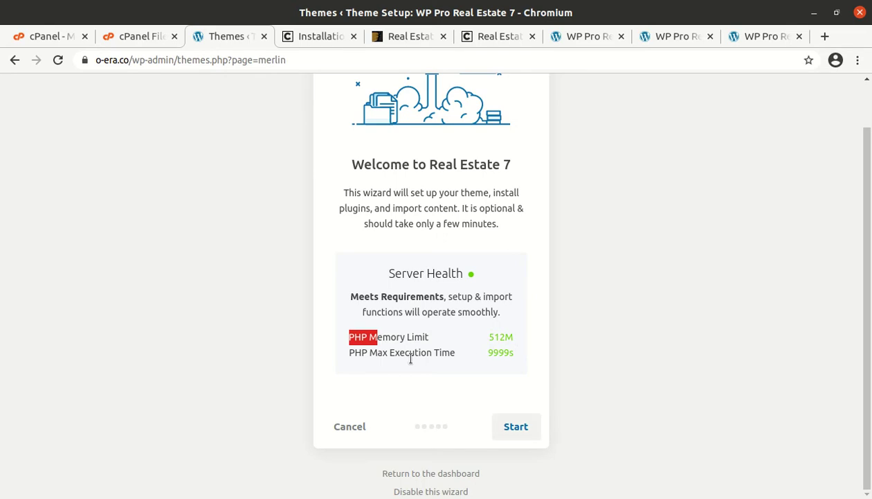
pyautogui.moveTo(370, 352); pyautogui.dragTo(473, 373)
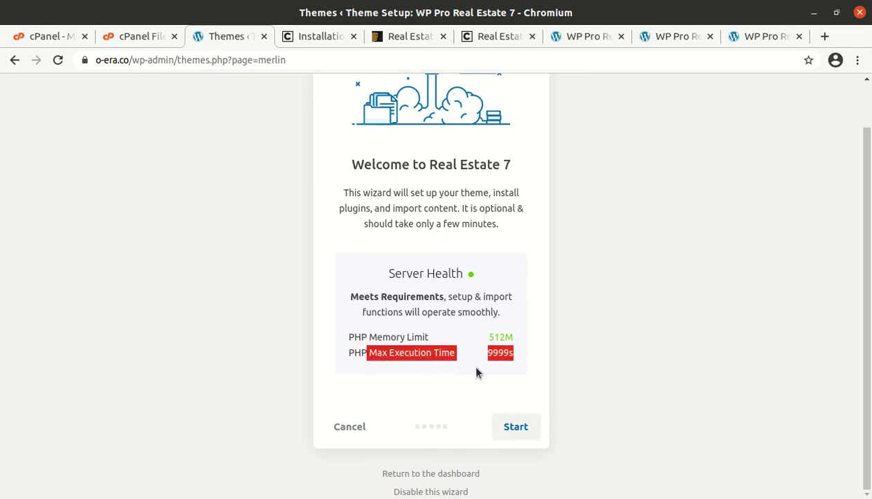
pyautogui.click(476, 373)
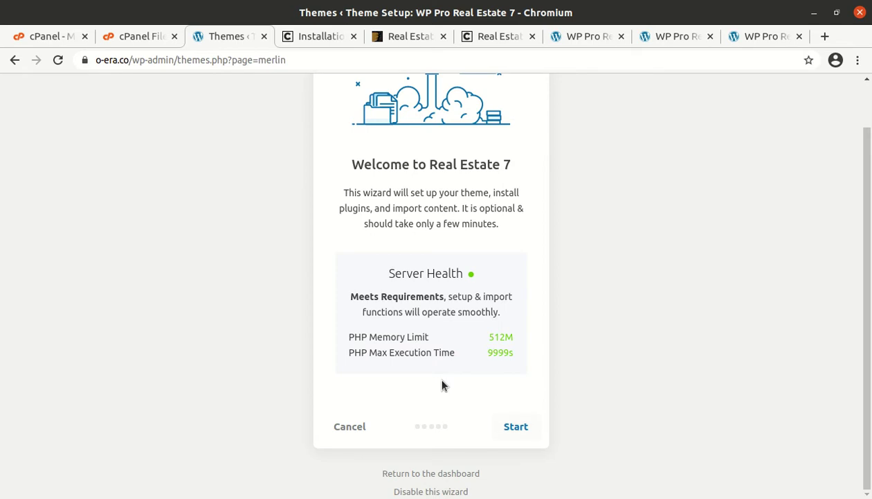
# Install the child theme through the setup wizard and try to activate WP Pro Real Estate 7 with the license key left blank.
pyautogui.click(516, 427)
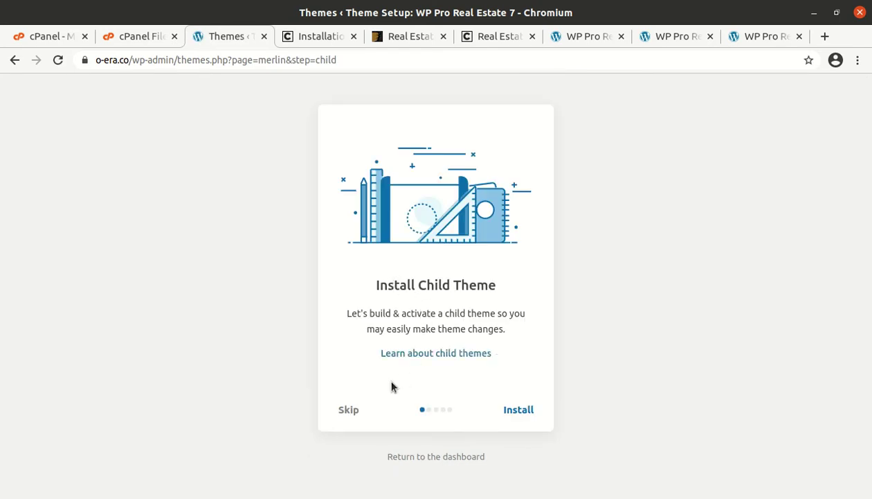
pyautogui.click(517, 410)
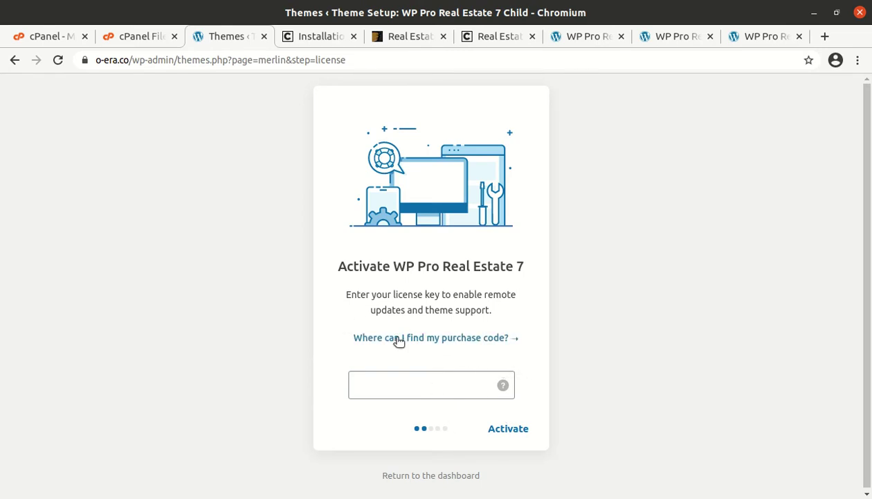
pyautogui.click(502, 429)
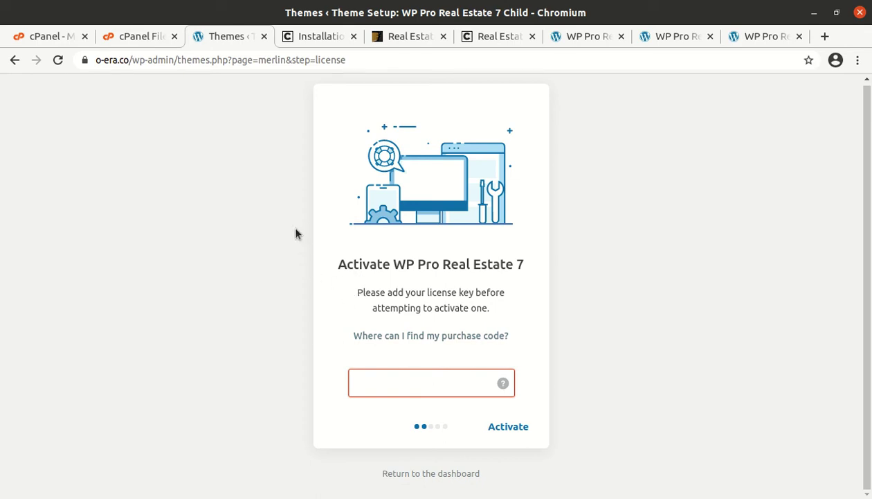
# Switch to cPanel File Manager and go from the themes folder to o-era.co/wp-content/plugins.
pyautogui.click(157, 39)
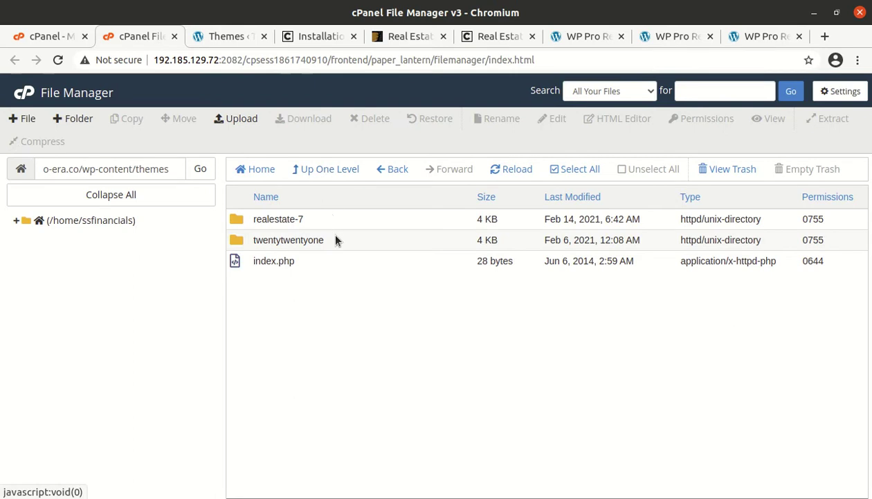
pyautogui.click(320, 172)
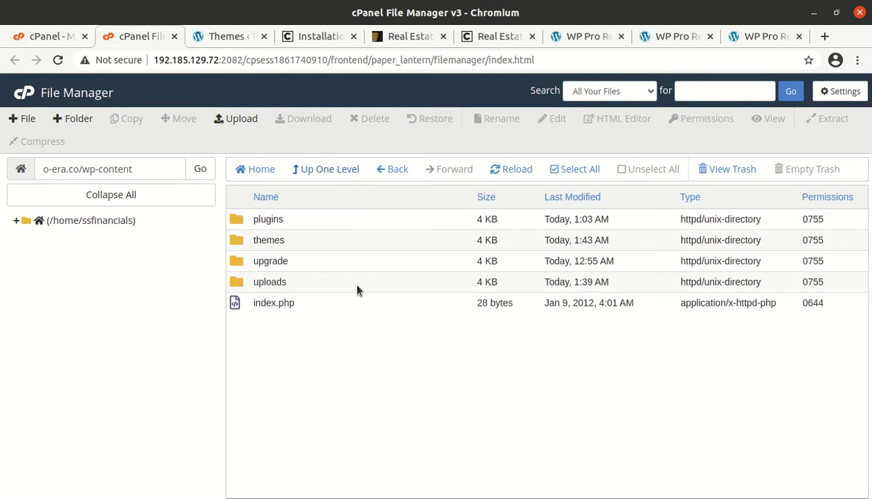
pyautogui.doubleClick(312, 218)
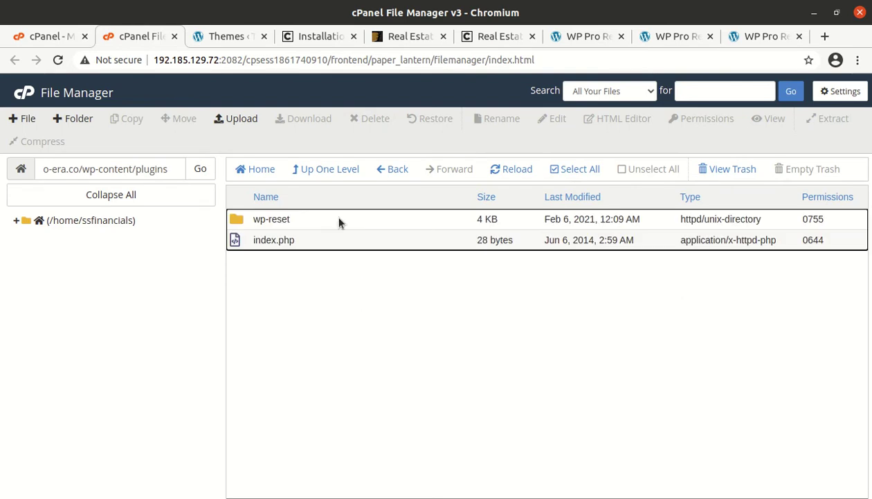
# Upload contempo-real-estate-custom-posts.zip from Downloads/wpprorealestate/offline-plugins to the plugins folder and return to the file listing.
pyautogui.click(245, 122)
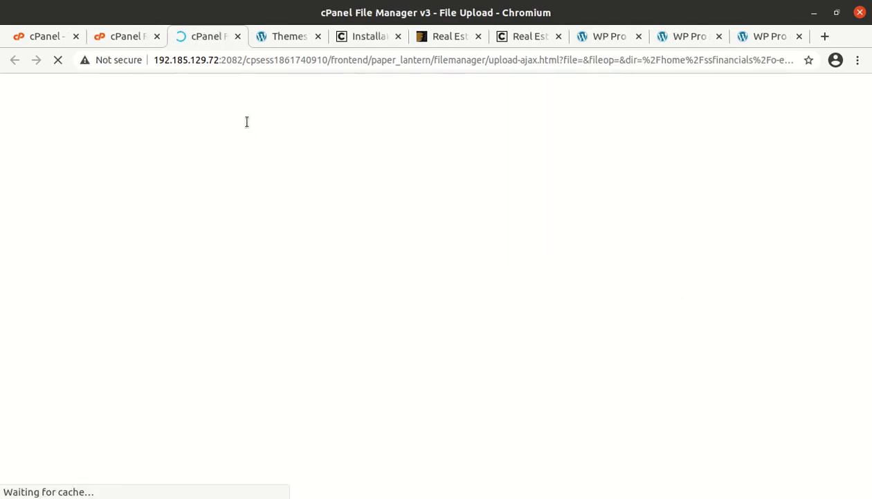
pyautogui.click(436, 309)
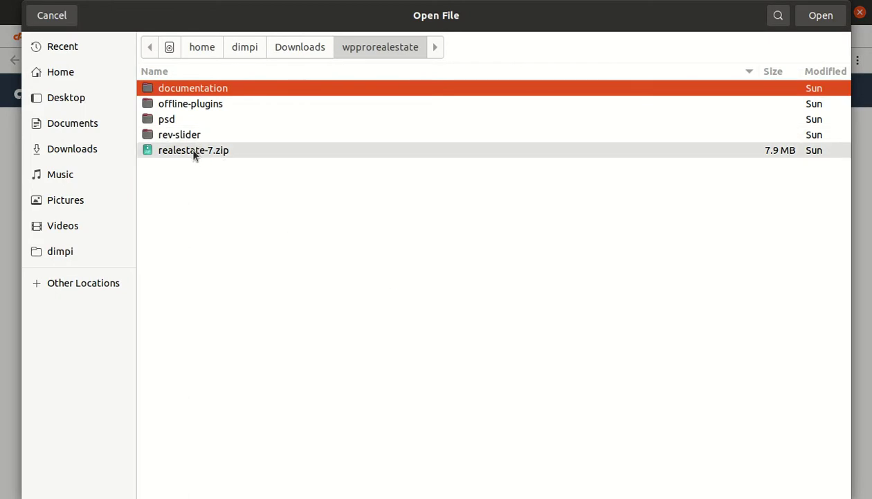
pyautogui.click(72, 154)
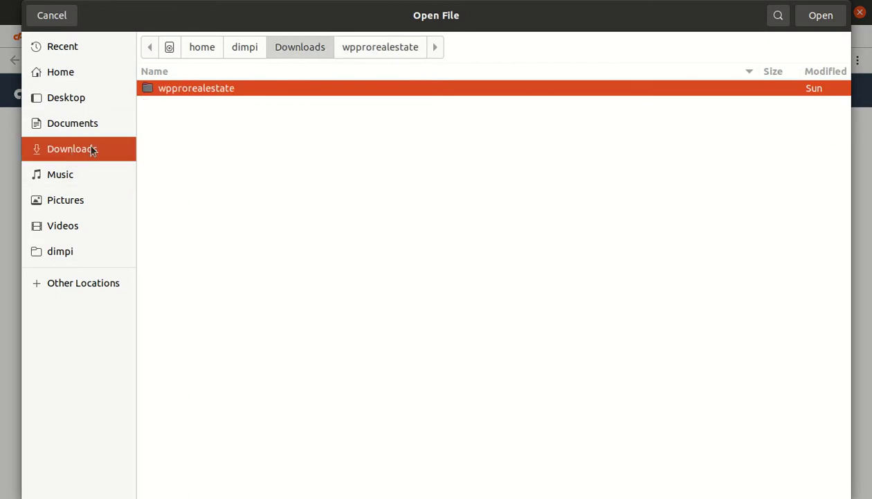
pyautogui.doubleClick(190, 92)
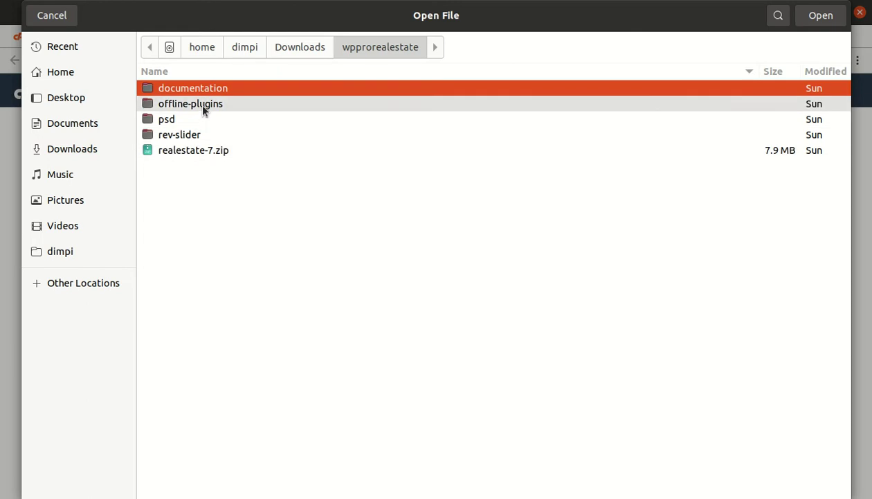
pyautogui.doubleClick(199, 103)
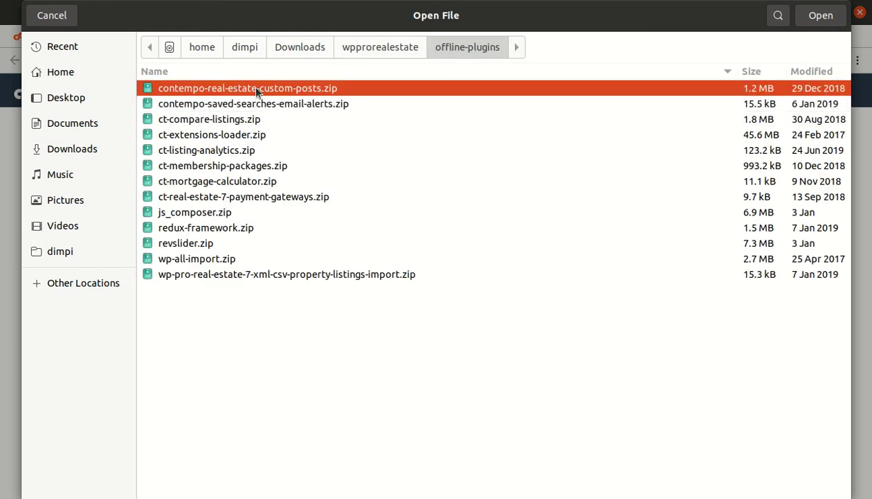
pyautogui.click(809, 20)
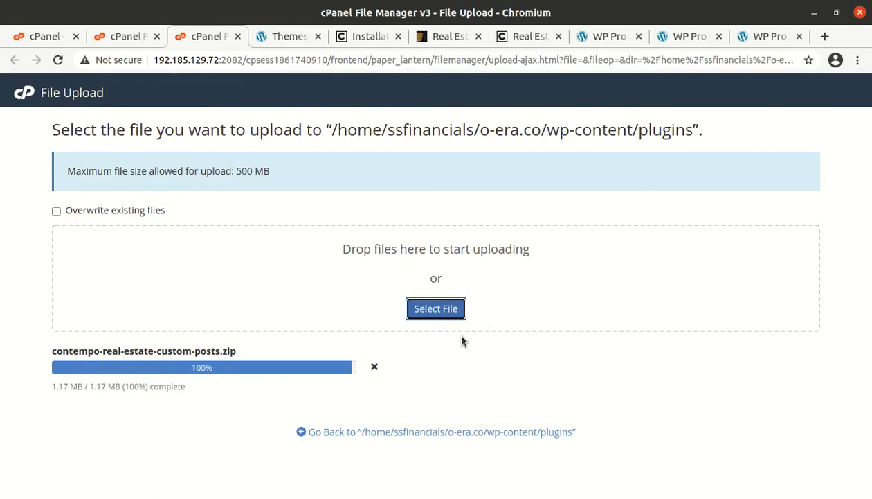
pyautogui.click(419, 432)
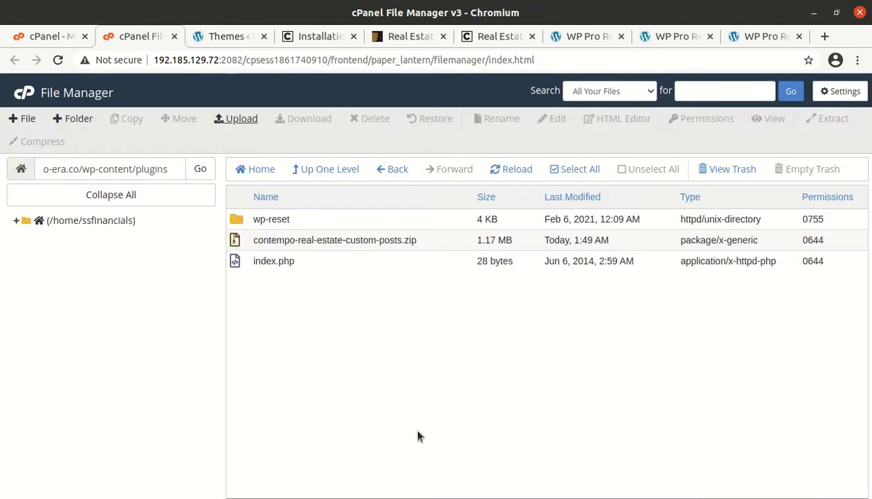
# Reopen the plugins folder from wp-content and upload contempo-saved-searches-email-alerts.zip to it.
pyautogui.click(329, 173)
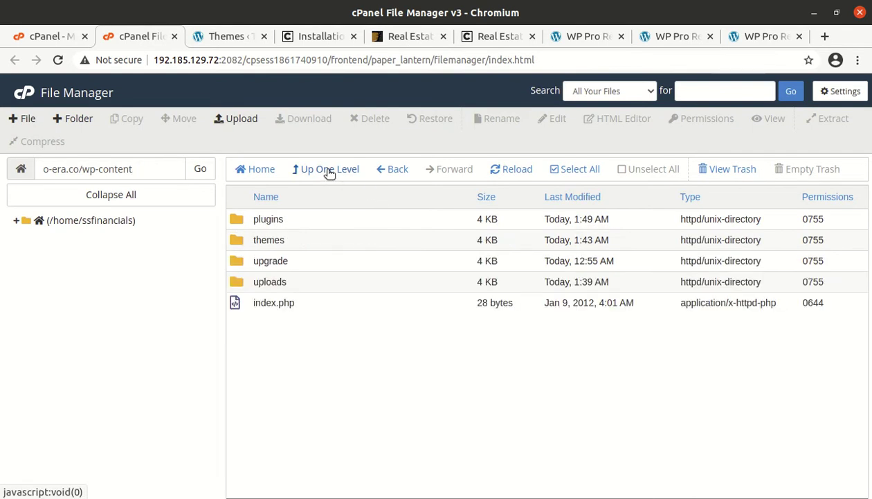
pyautogui.doubleClick(320, 219)
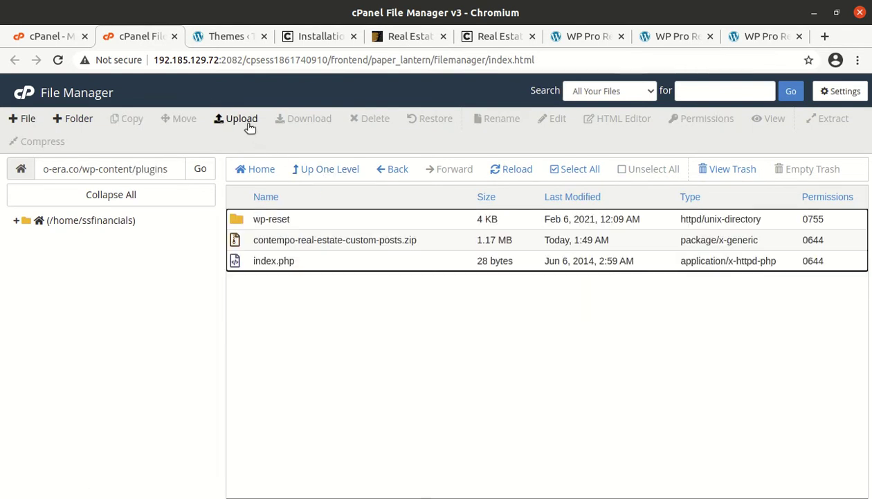
pyautogui.click(240, 119)
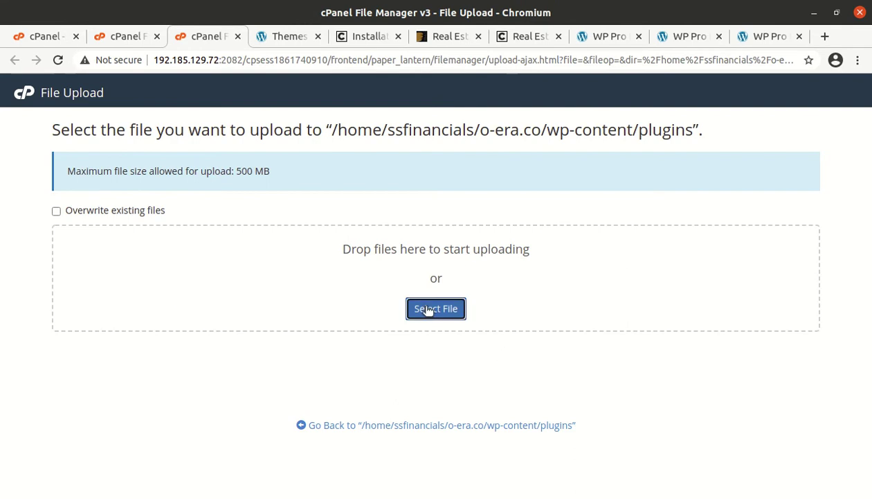
pyautogui.click(427, 307)
pyautogui.click(254, 104)
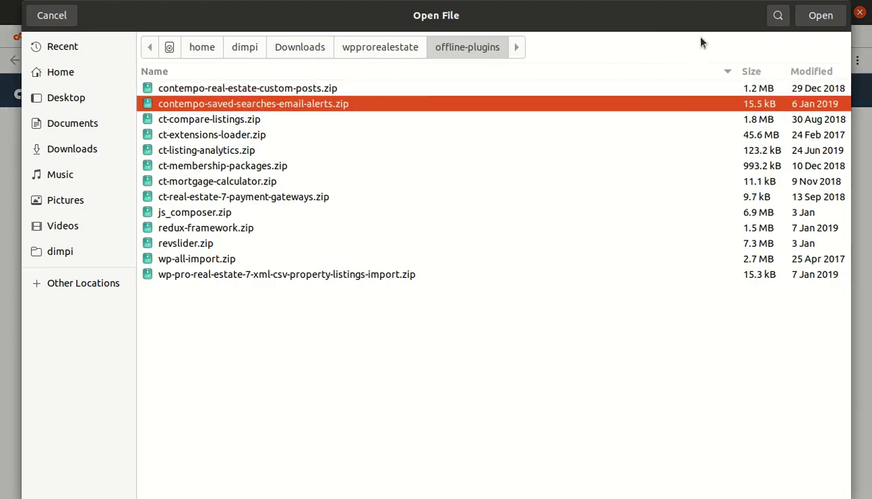
pyautogui.click(817, 19)
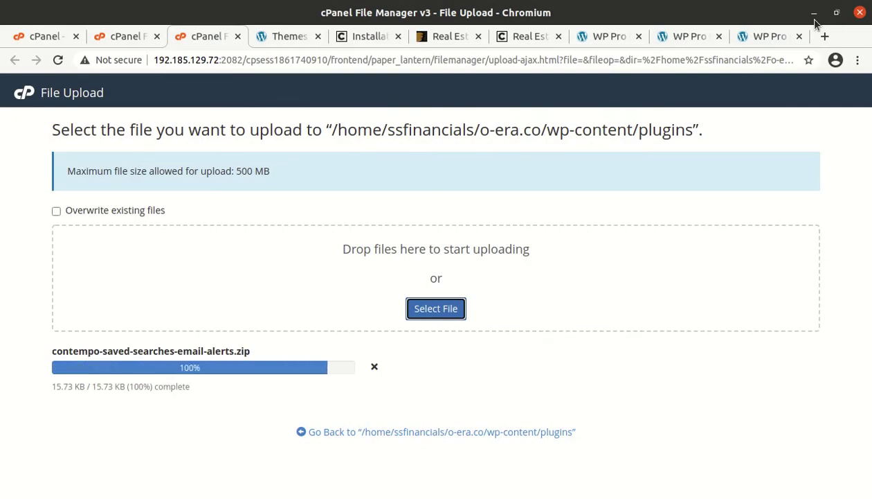
pyautogui.click(409, 431)
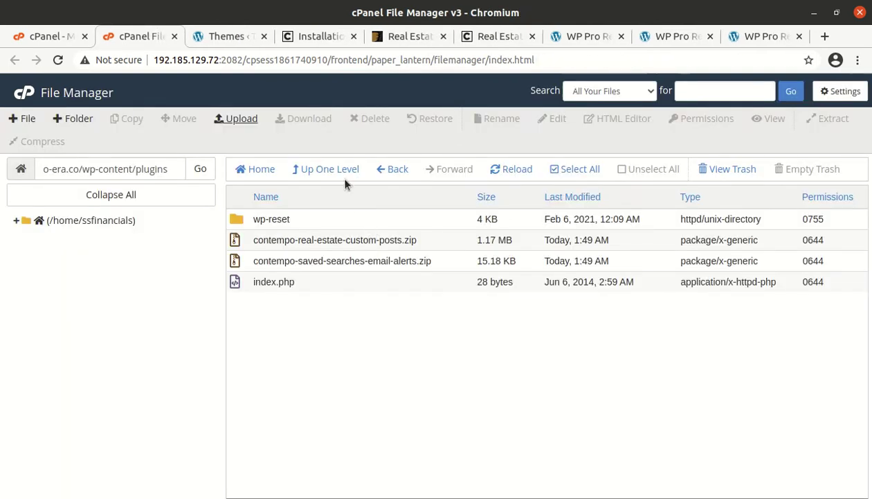
# Upload ct-compare-listings.zip from offline-plugins to the plugins folder and return to the file listing.
pyautogui.click(243, 122)
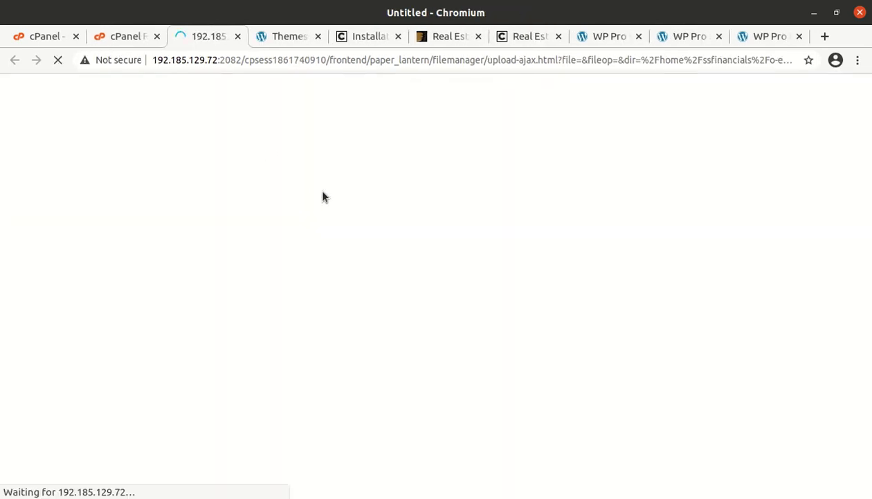
pyautogui.click(422, 305)
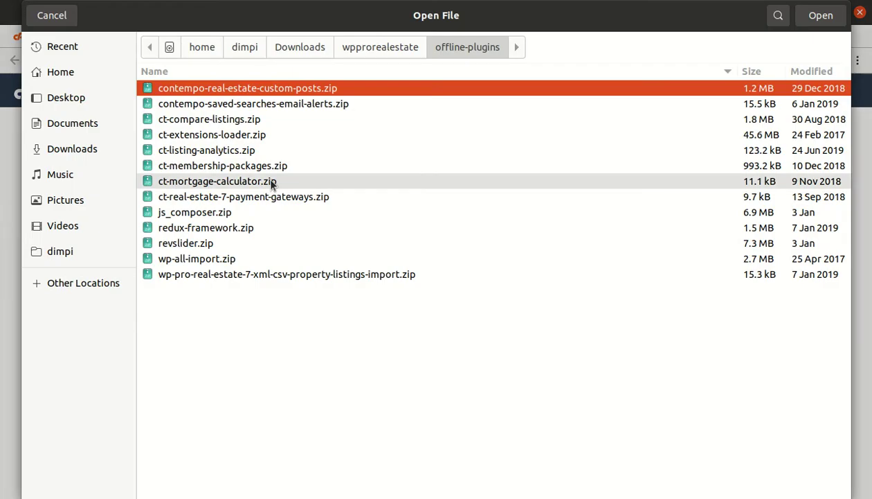
pyautogui.click(248, 119)
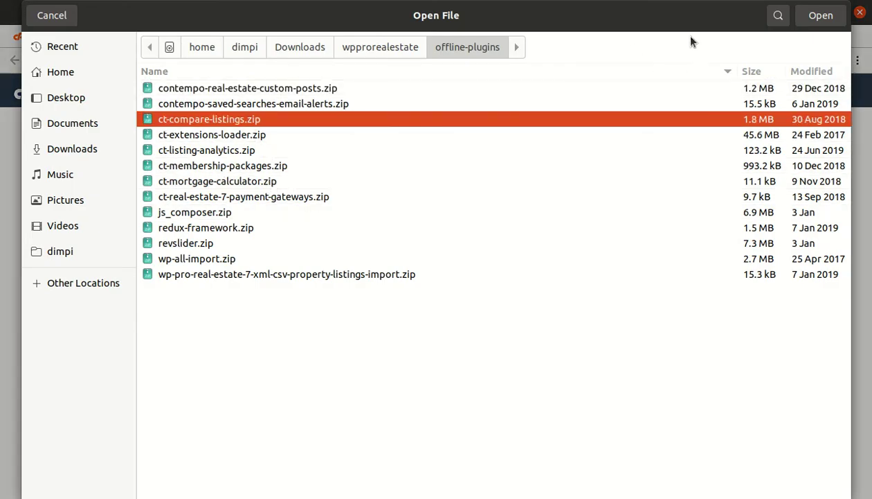
pyautogui.click(803, 19)
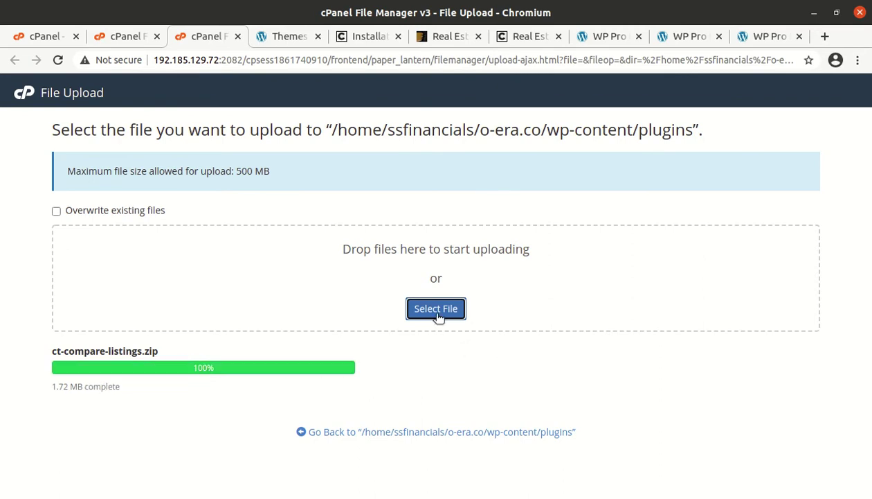
pyautogui.click(429, 434)
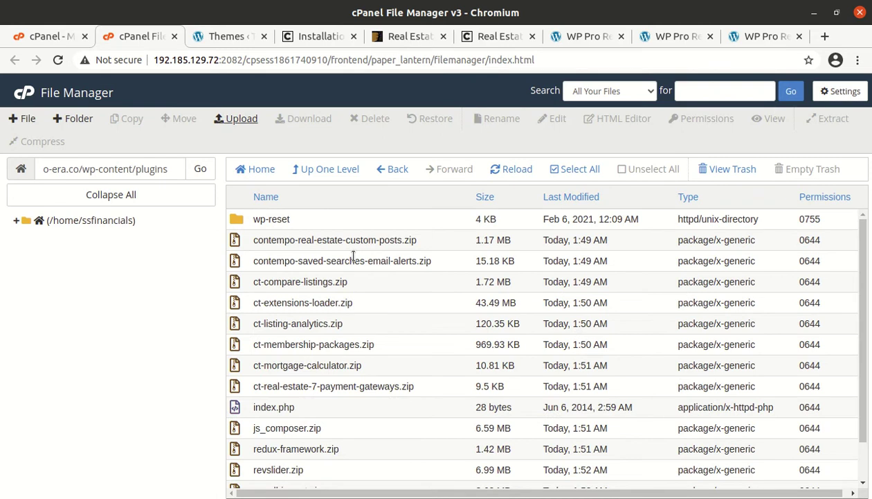
# Extract contempo-real-estate-custom-posts.zip into /o-era.co/wp-content/plugins and delete the zip archive.
pyautogui.scroll(-2, 357, 325)
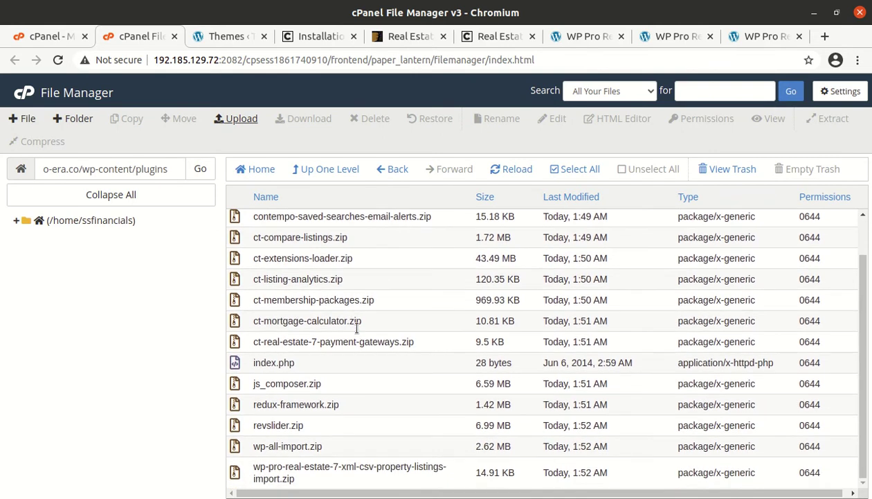
pyautogui.scroll(2, 357, 277)
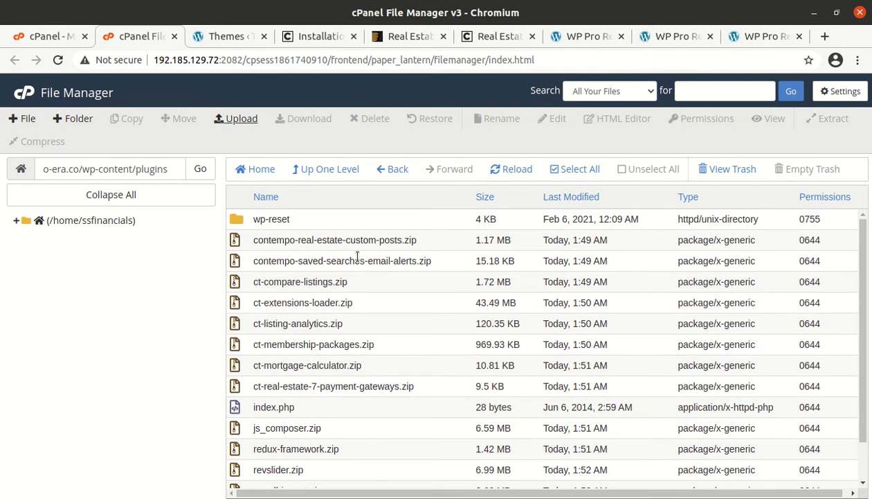
pyautogui.click(449, 241)
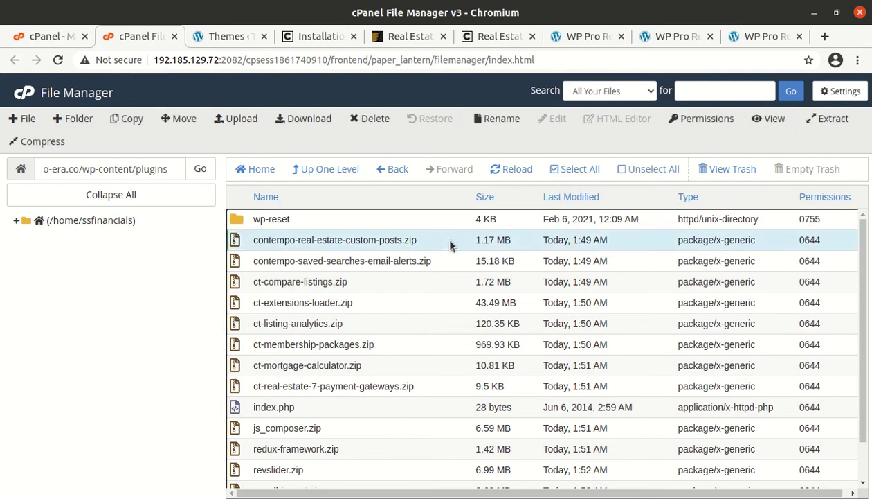
pyautogui.rightClick(452, 241)
pyautogui.click(506, 392)
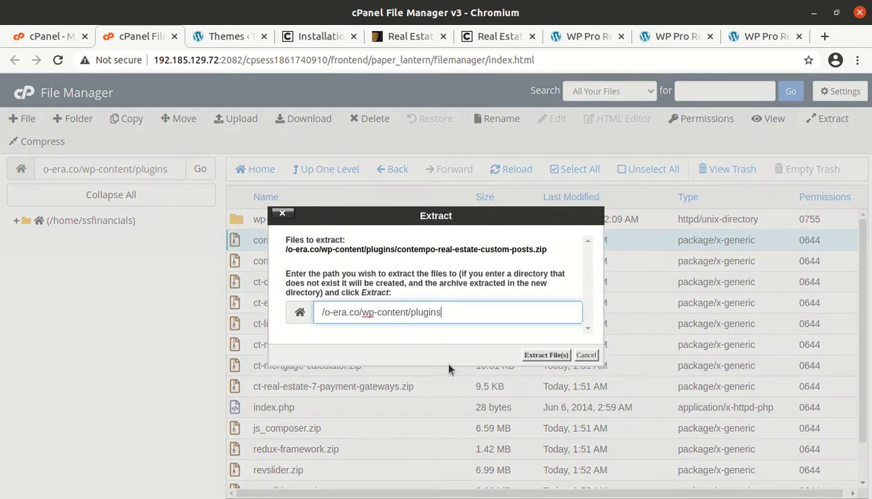
pyautogui.click(534, 356)
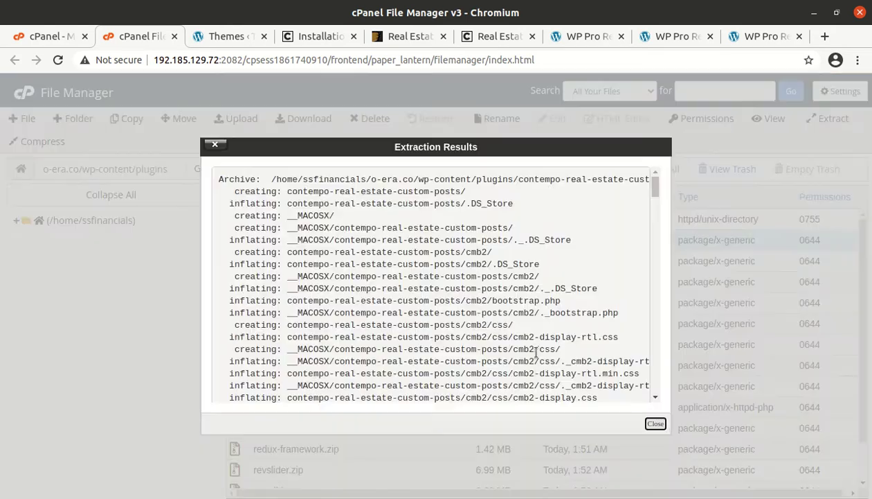
pyautogui.click(652, 423)
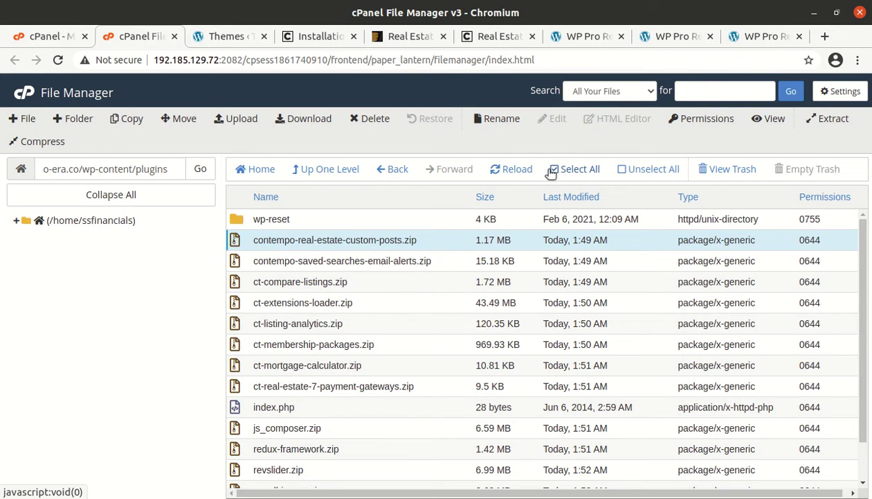
pyautogui.click(369, 118)
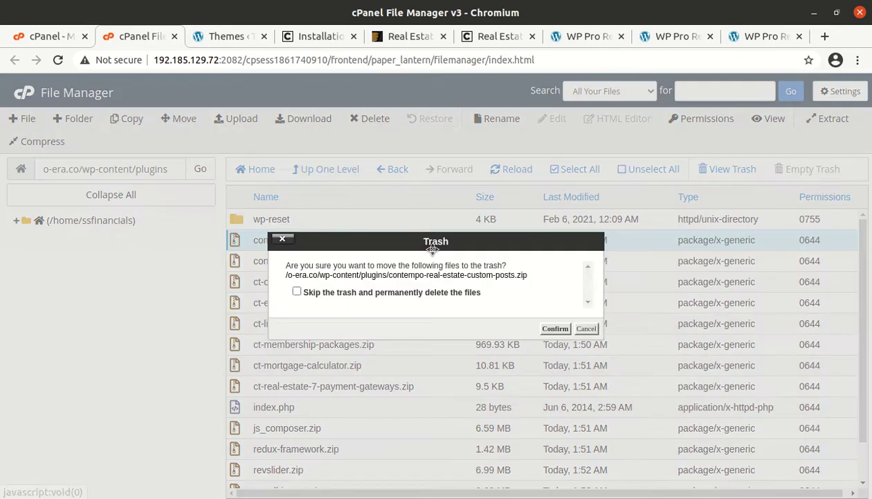
pyautogui.click(555, 329)
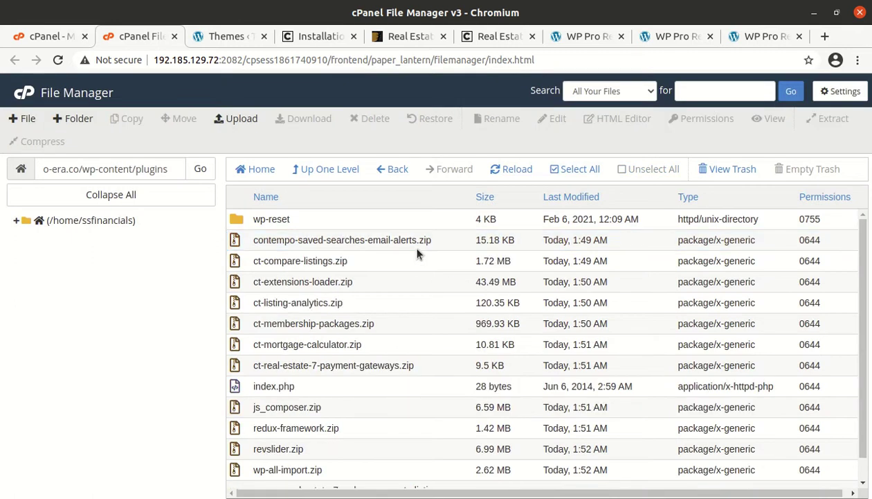
# Extract contempo-saved-searches-email-alerts.zip into the plugins folder and close the extraction results.
pyautogui.rightClick(417, 245)
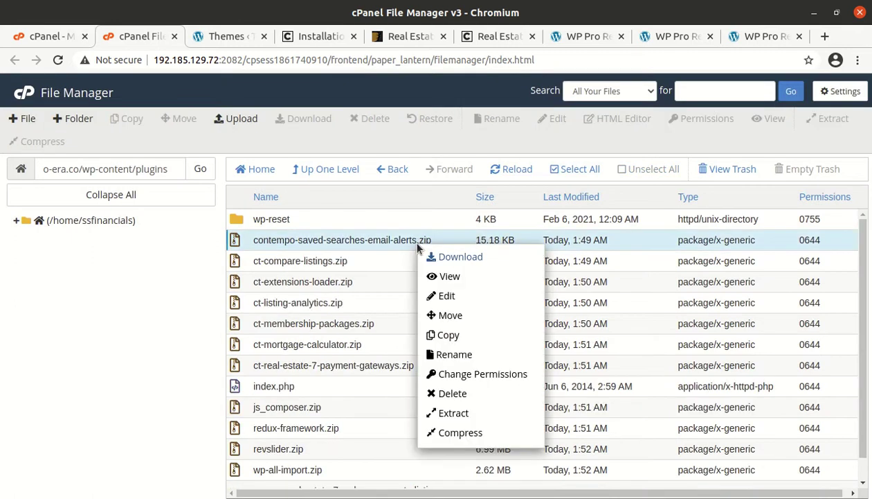
pyautogui.click(451, 413)
pyautogui.click(536, 357)
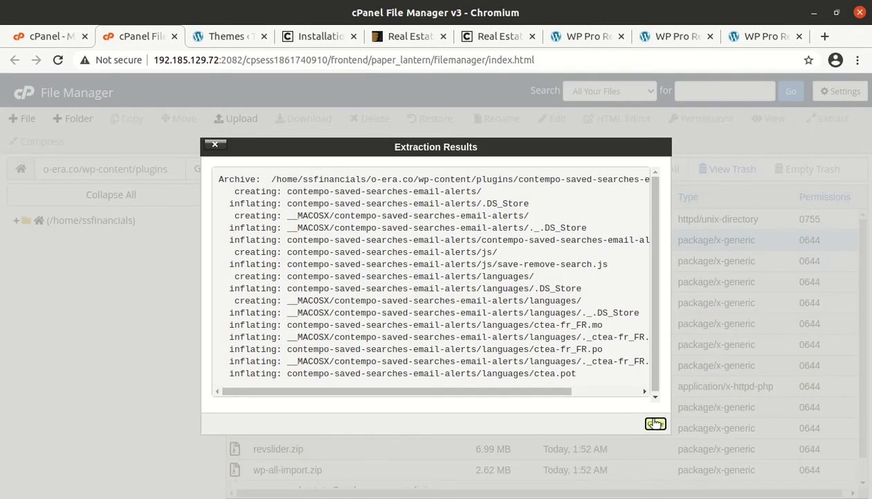
pyautogui.click(654, 421)
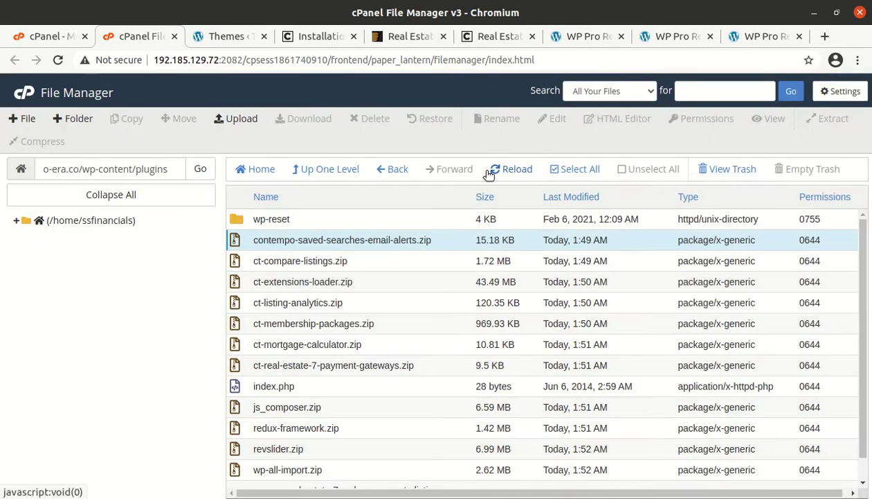
# Permanently delete the contempo-saved-searches-email-alerts.zip archive from the plugins folder, skipping the trash.
pyautogui.click(444, 238)
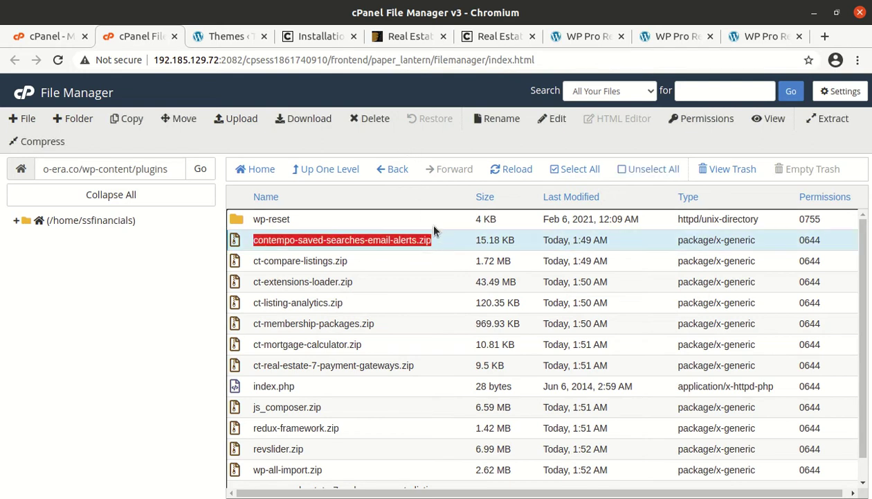
pyautogui.click(370, 118)
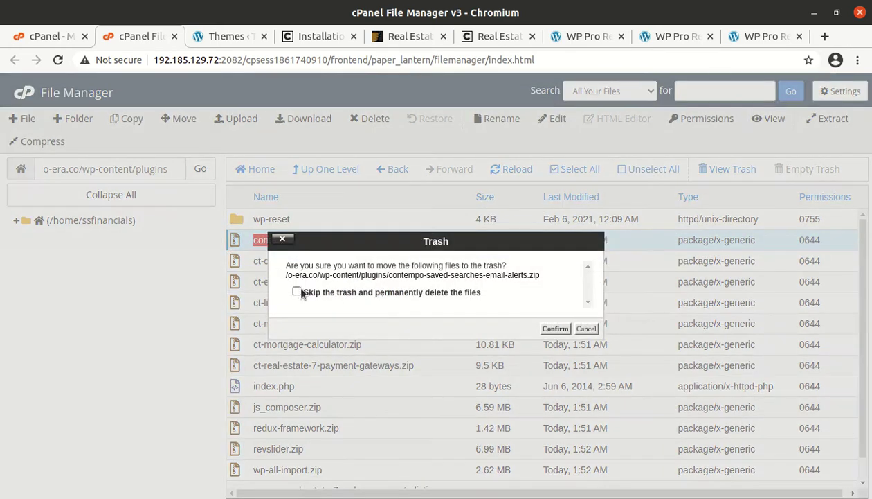
pyautogui.click(296, 292)
pyautogui.click(556, 328)
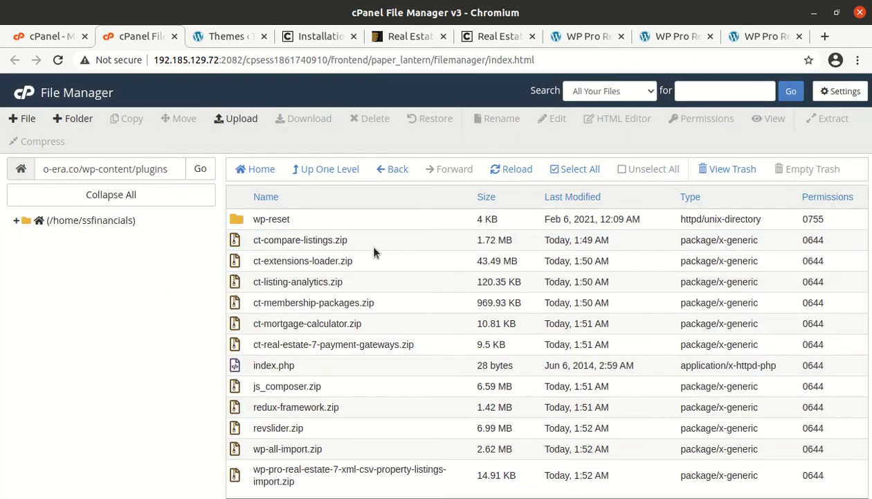
# Refresh the plugins folder listing and delete the __MACOSX folder.
pyautogui.click(496, 172)
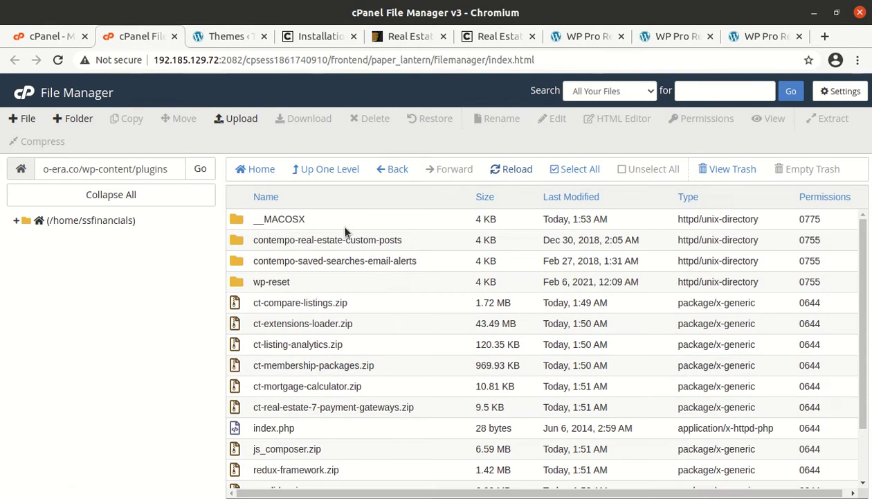
pyautogui.click(340, 225)
pyautogui.click(360, 117)
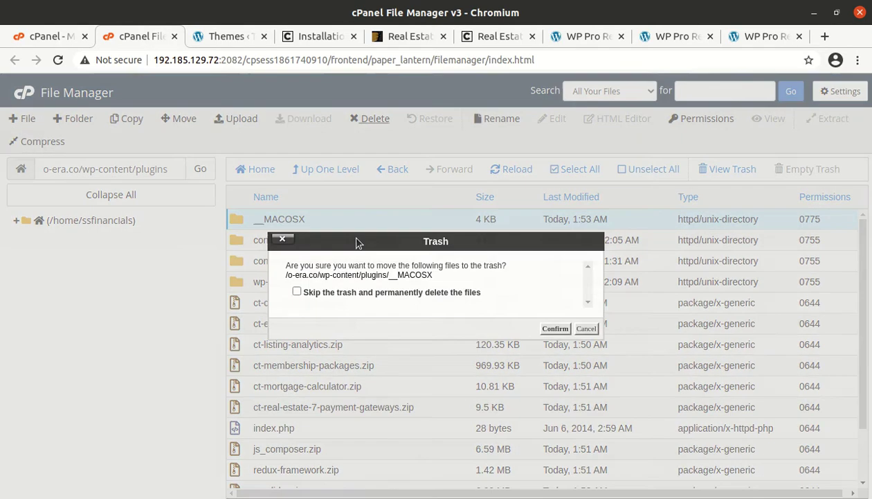
pyautogui.click(555, 329)
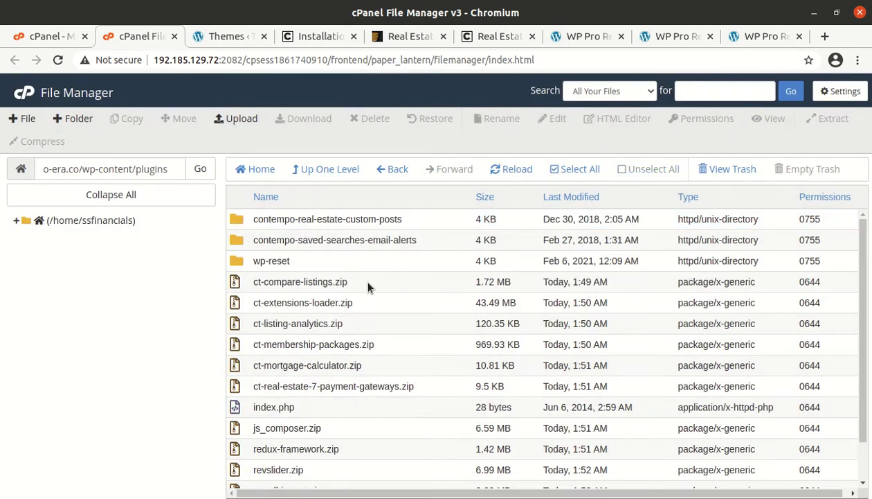
# Extract ct-compare-listings.zip into the plugins folder and close the extraction results.
pyautogui.click(368, 288)
pyautogui.rightClick(368, 288)
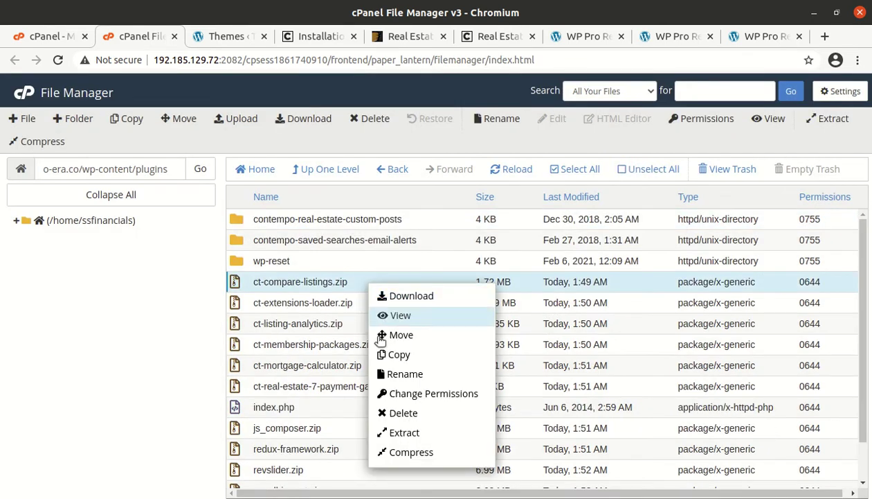
pyautogui.click(385, 430)
pyautogui.press('Return')
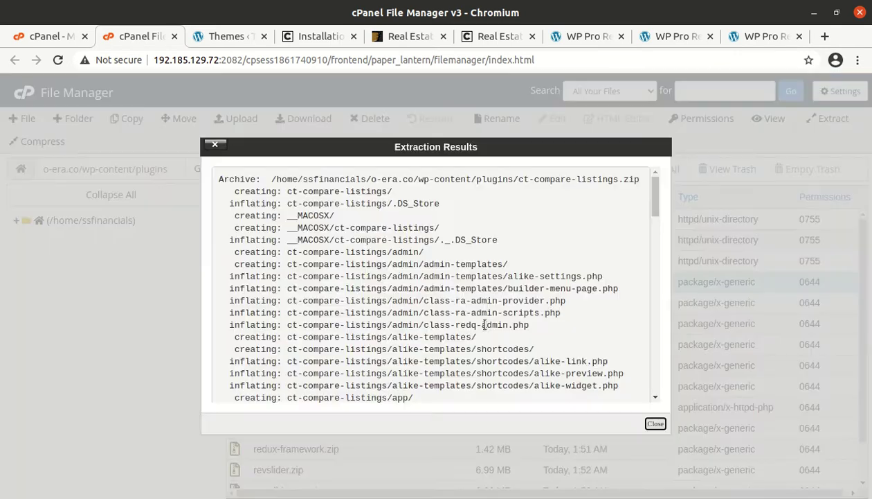
pyautogui.click(655, 423)
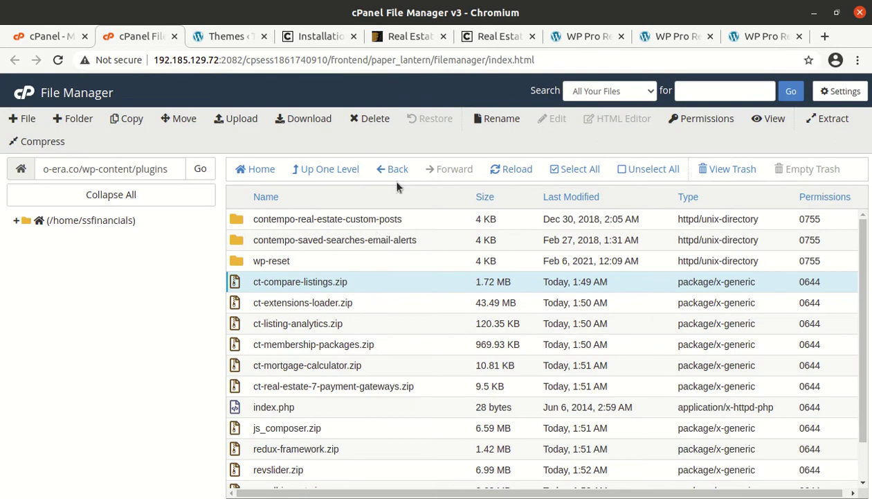
# Refresh the file listing and delete the ct-compare-listings.zip archive from the plugins folder.
pyautogui.click(503, 173)
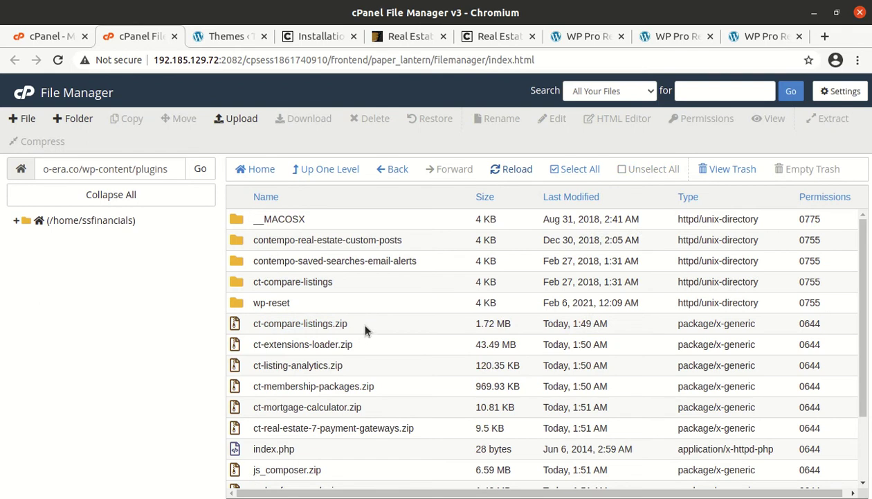
pyautogui.click(368, 331)
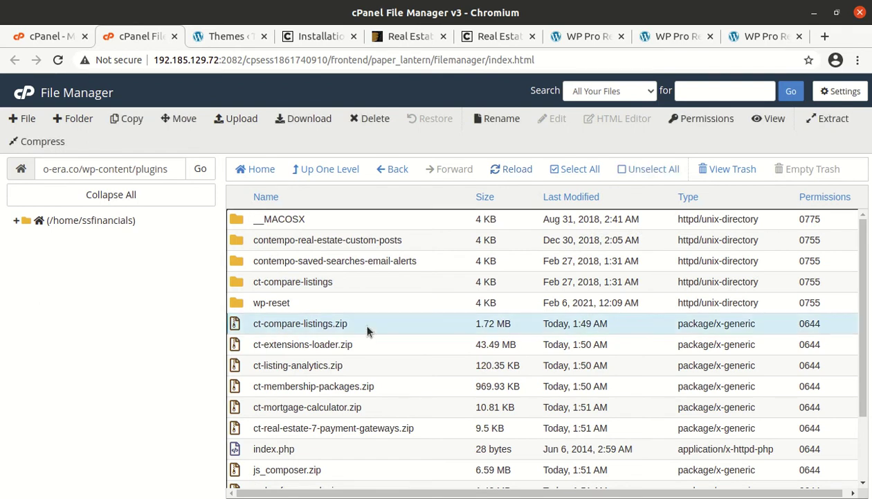
pyautogui.click(367, 119)
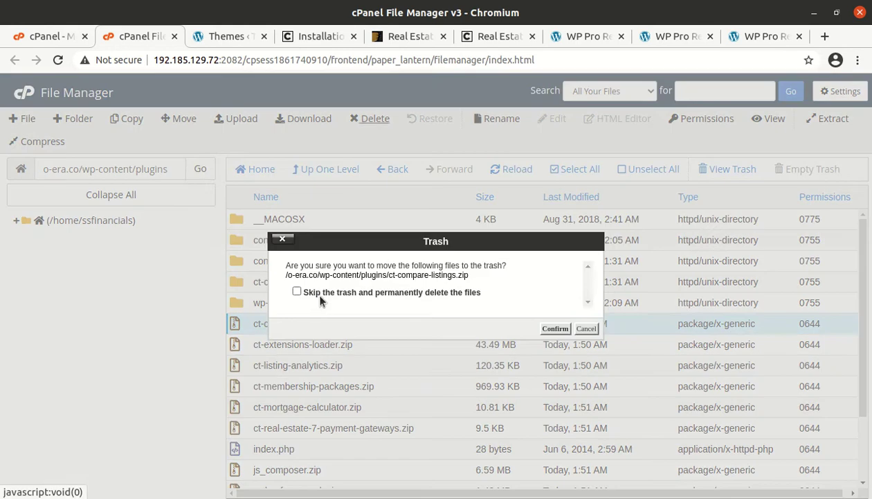
pyautogui.click(555, 329)
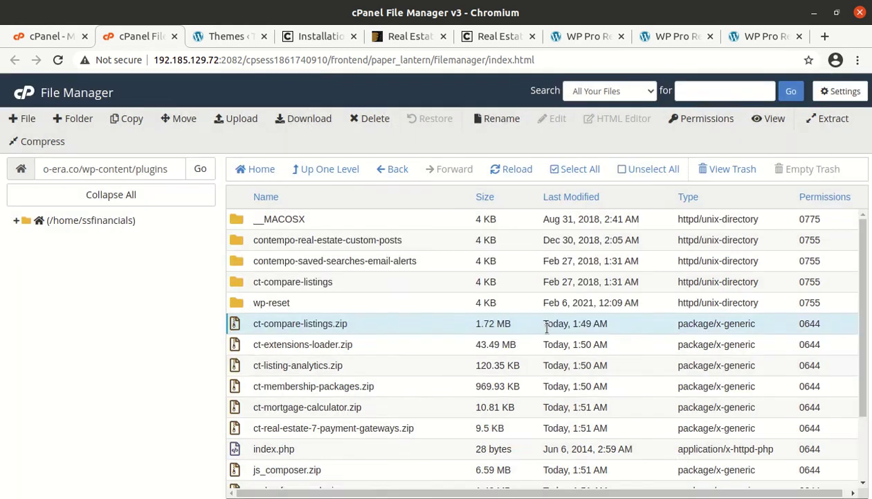
# Extract ct-extensions-loader.zip into the plugins folder and close the extraction results.
pyautogui.click(375, 325)
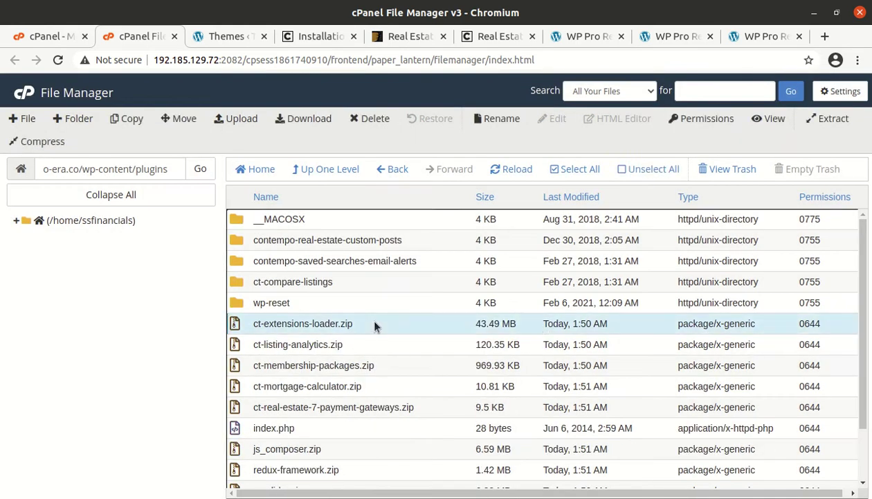
pyautogui.rightClick(375, 322)
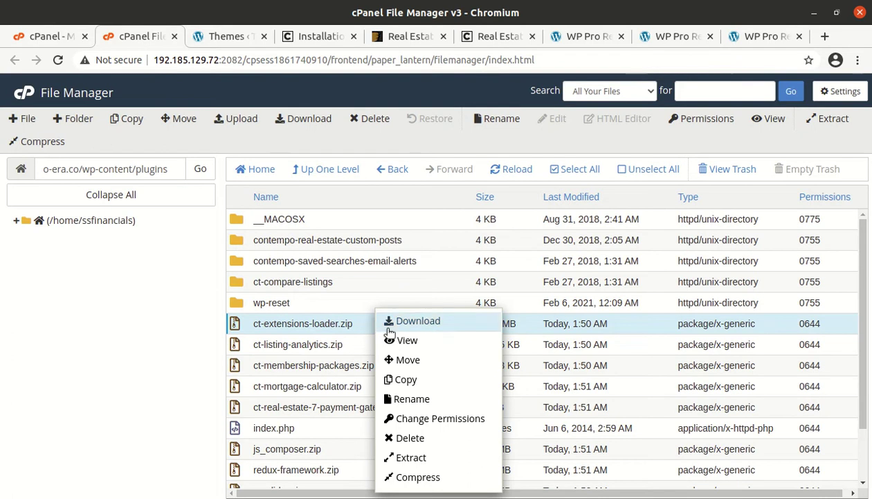
pyautogui.click(413, 457)
pyautogui.click(544, 354)
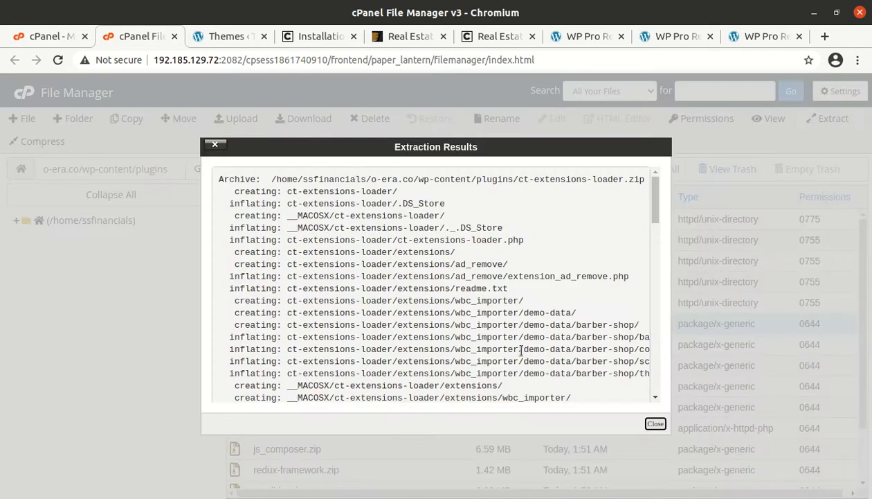
pyautogui.click(655, 423)
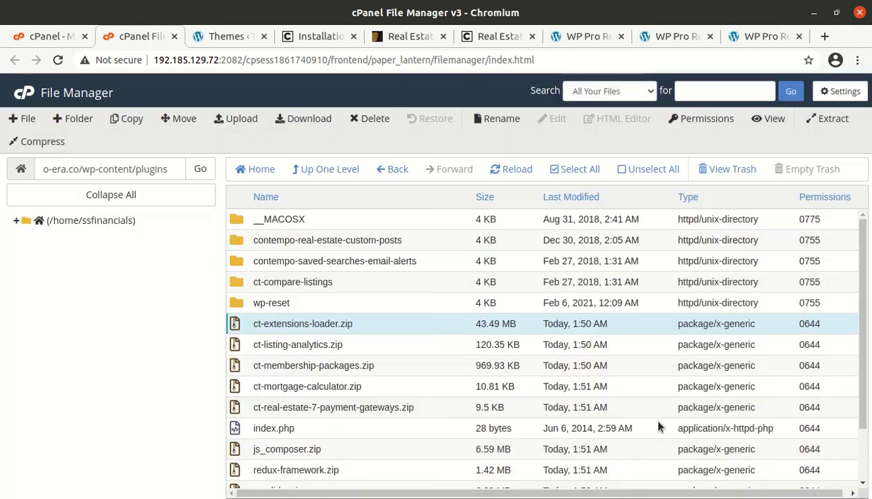
# Permanently delete the ct-extensions-loader.zip archive, skipping the trash.
pyautogui.click(356, 119)
pyautogui.click(297, 291)
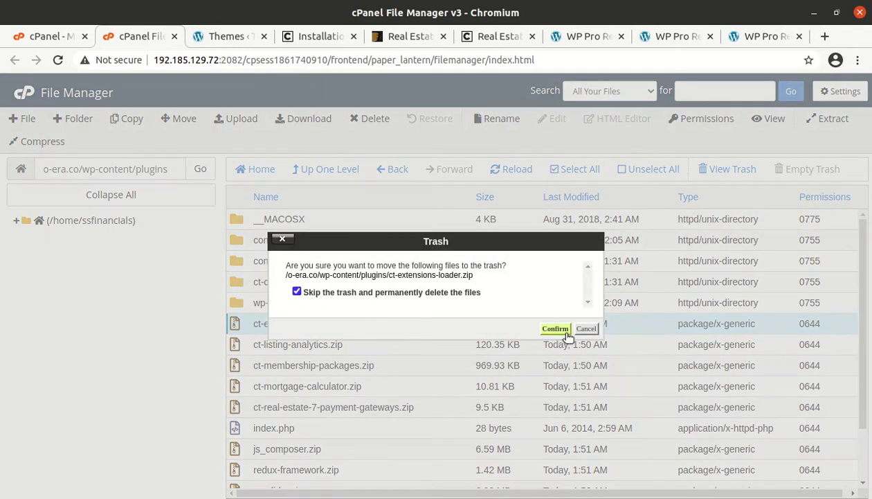
pyautogui.click(556, 328)
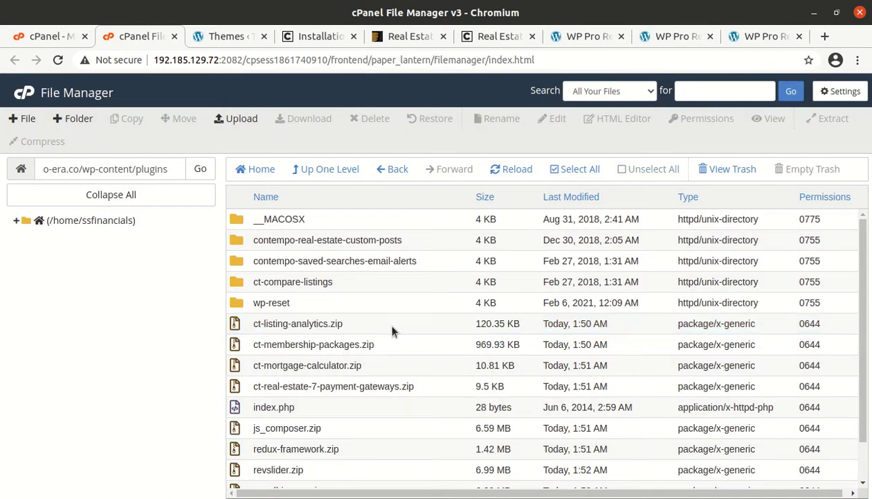
# Extract ct-listing-analytics.zip into the plugins folder and close the extraction results.
pyautogui.click(386, 331)
pyautogui.rightClick(386, 331)
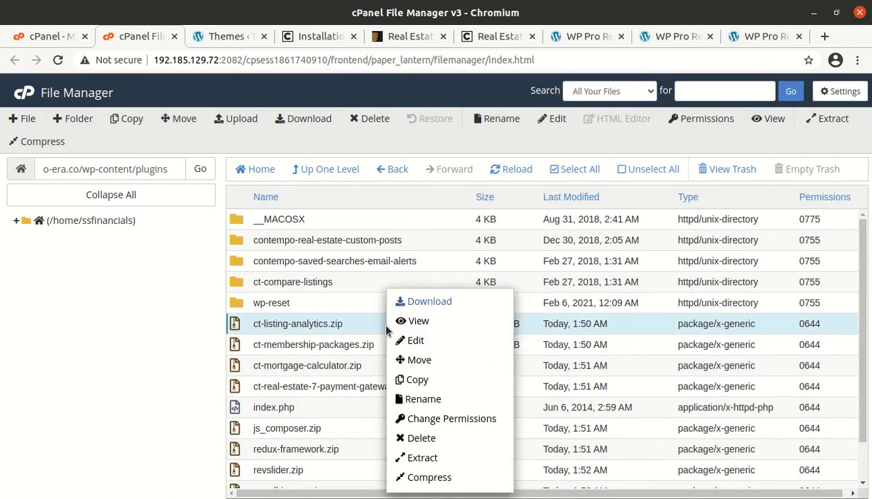
pyautogui.click(423, 460)
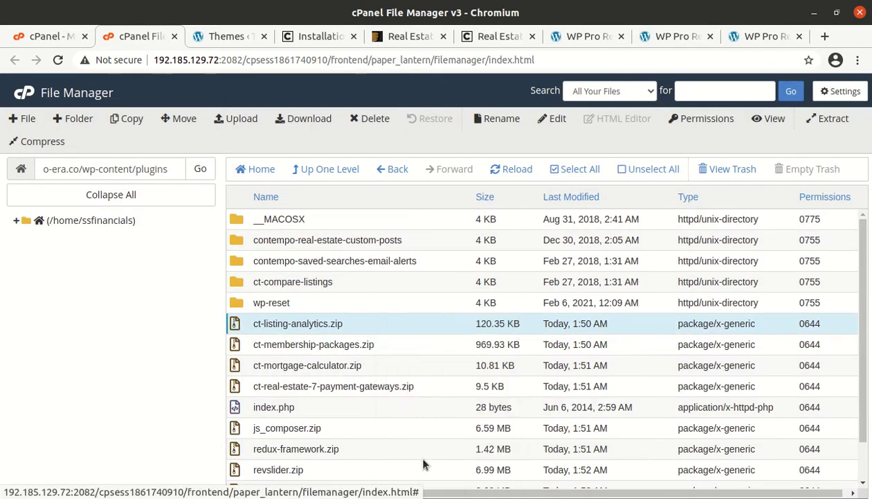
pyautogui.click(545, 355)
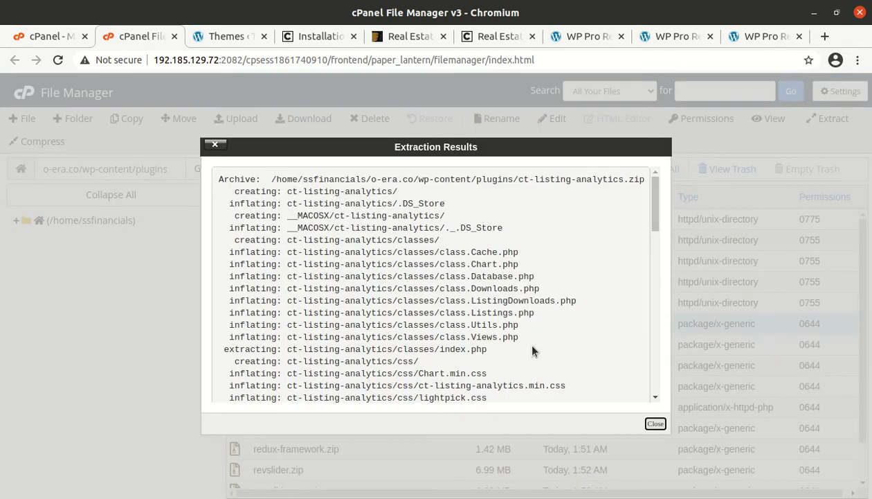
pyautogui.click(655, 423)
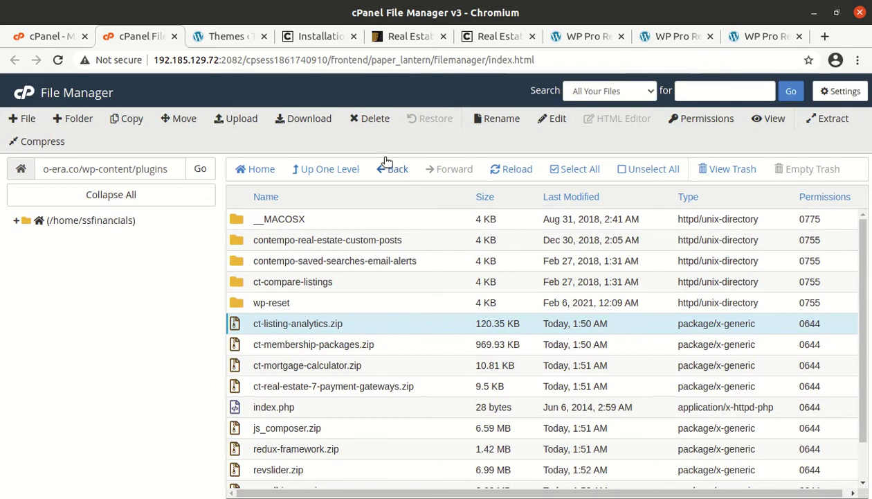
# Refresh the file listing and delete the ct-listing-analytics.zip archive from the plugins folder.
pyautogui.click(514, 174)
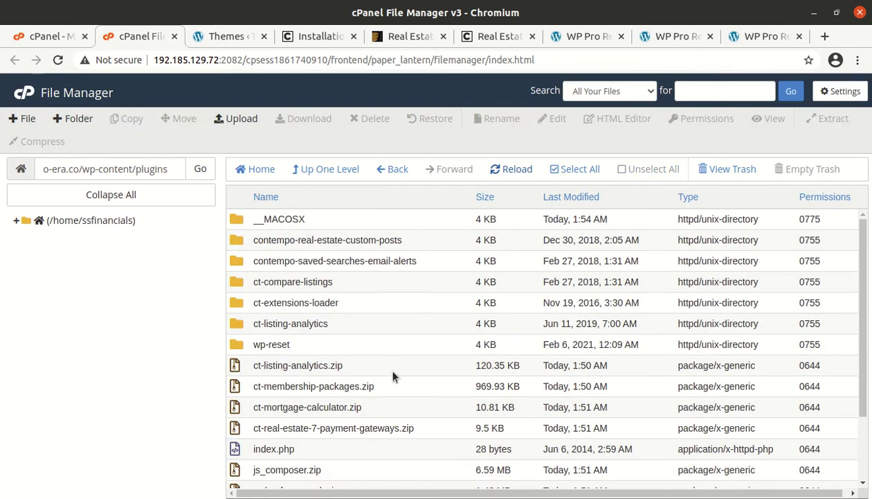
pyautogui.click(393, 371)
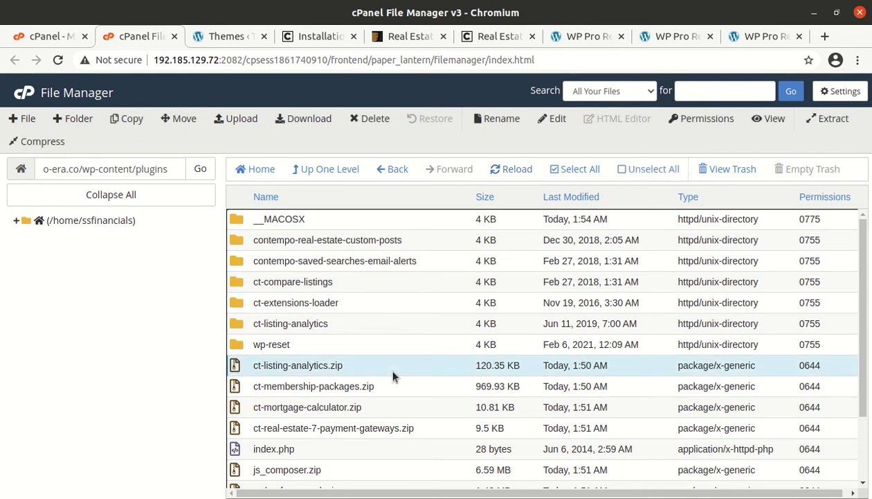
pyautogui.click(371, 118)
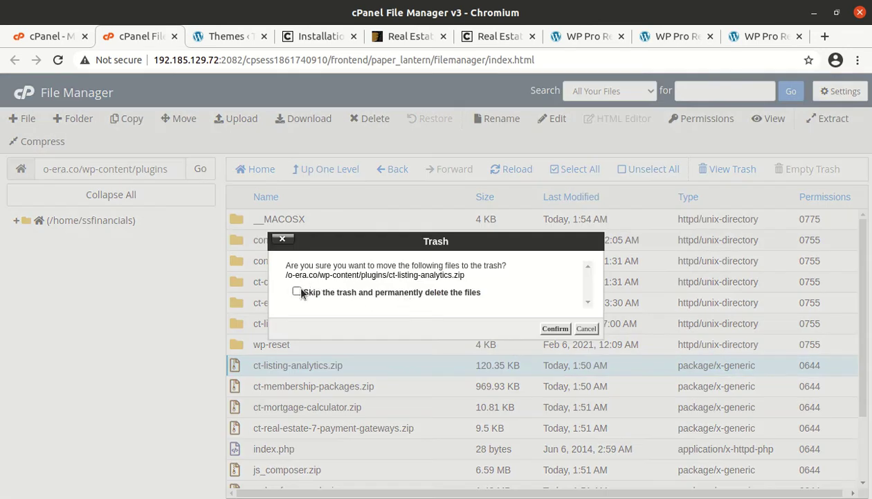
pyautogui.click(554, 329)
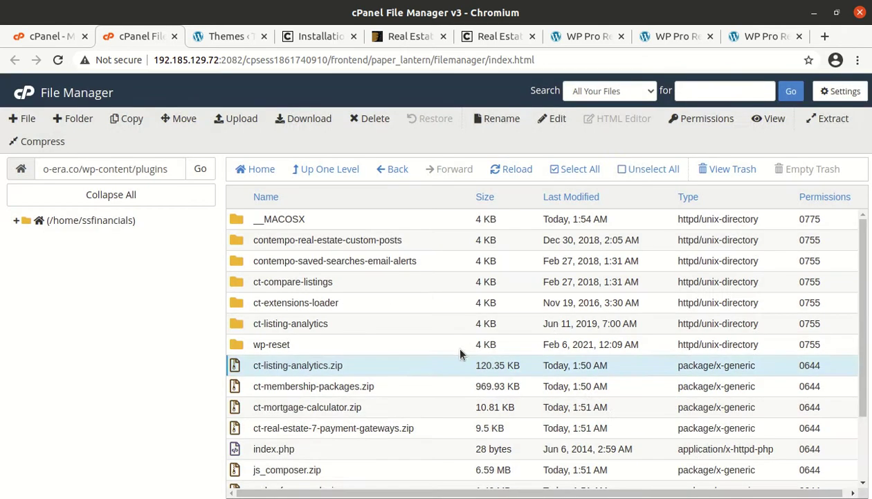
# Extract ct-membership-packages.zip into /o-era.co/wp-content/plugins and delete the zip archive.
pyautogui.click(372, 358)
pyautogui.rightClick(372, 359)
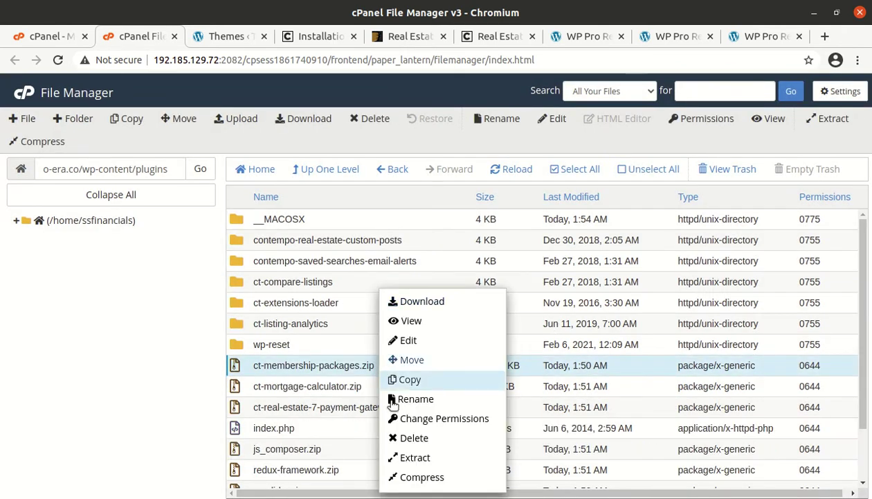
pyautogui.click(391, 457)
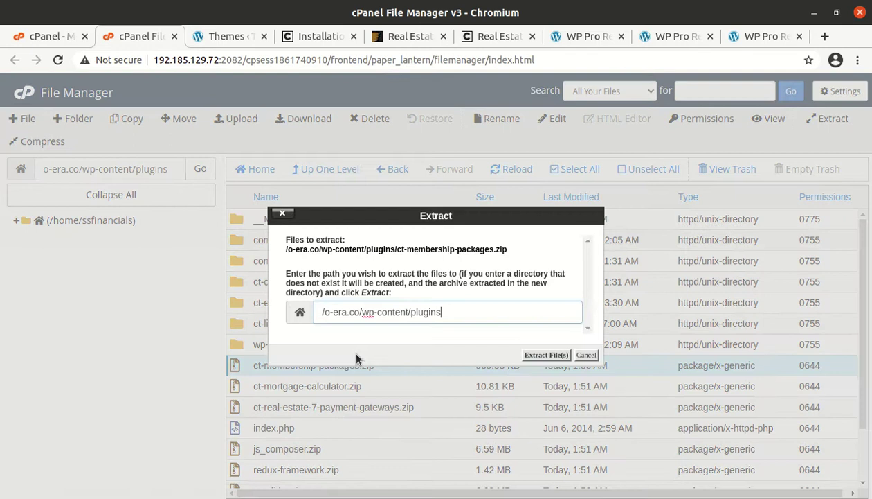
pyautogui.click(539, 355)
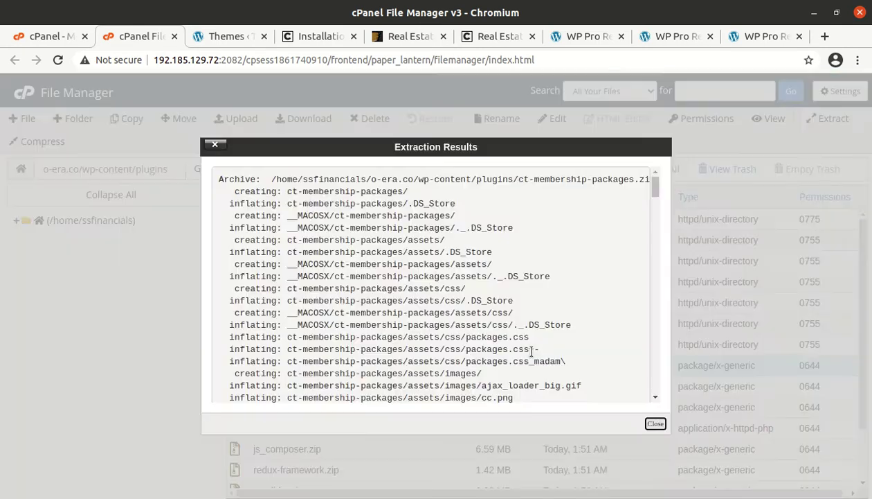
pyautogui.click(656, 423)
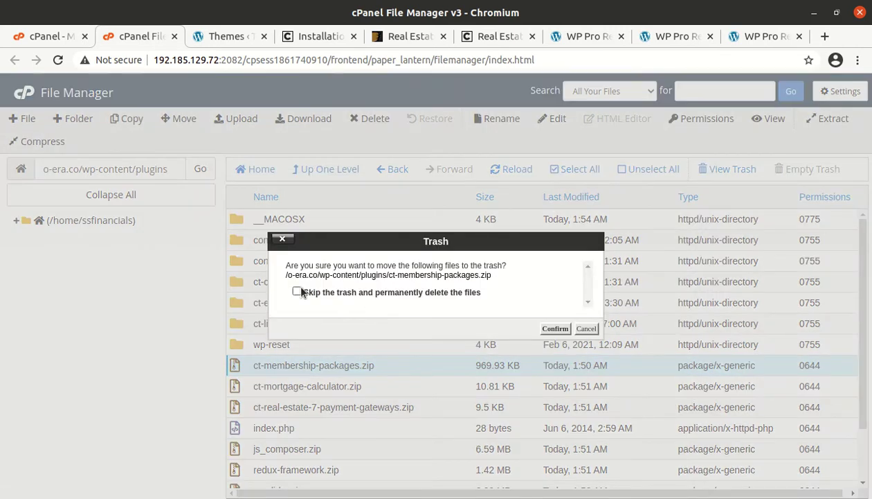
pyautogui.click(551, 329)
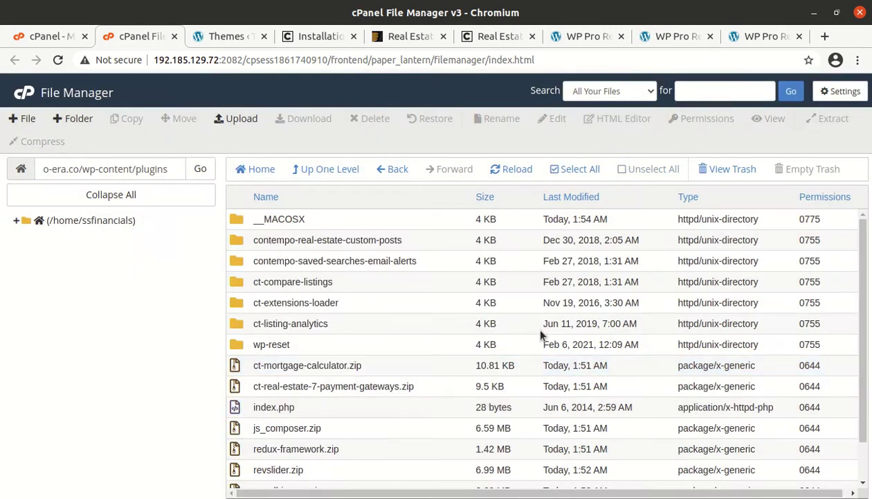
# Extract ct-mortgage-calculator.zip into /o-era.co/wp-content/plugins, close the extraction results and select the archive.
pyautogui.click(415, 367)
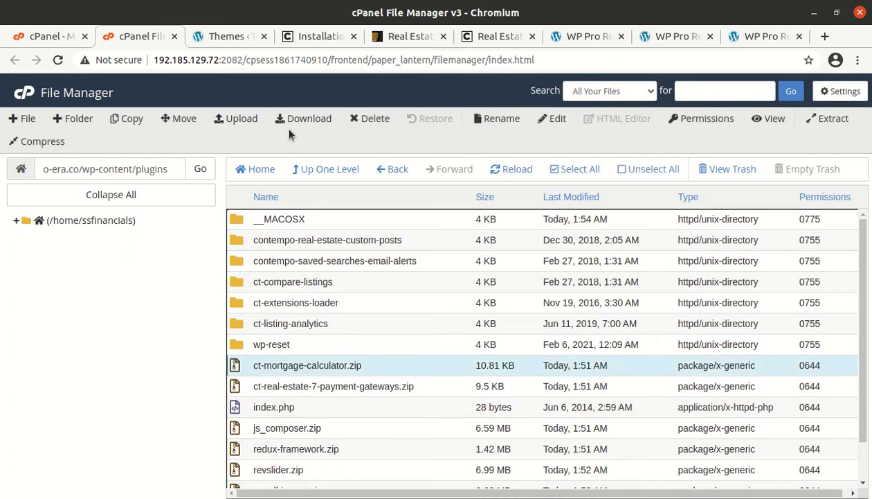
pyautogui.rightClick(414, 369)
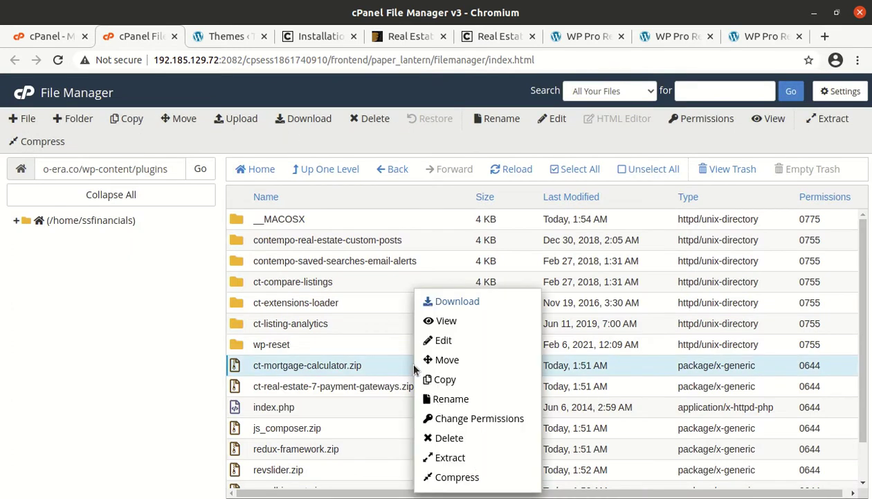
pyautogui.click(450, 457)
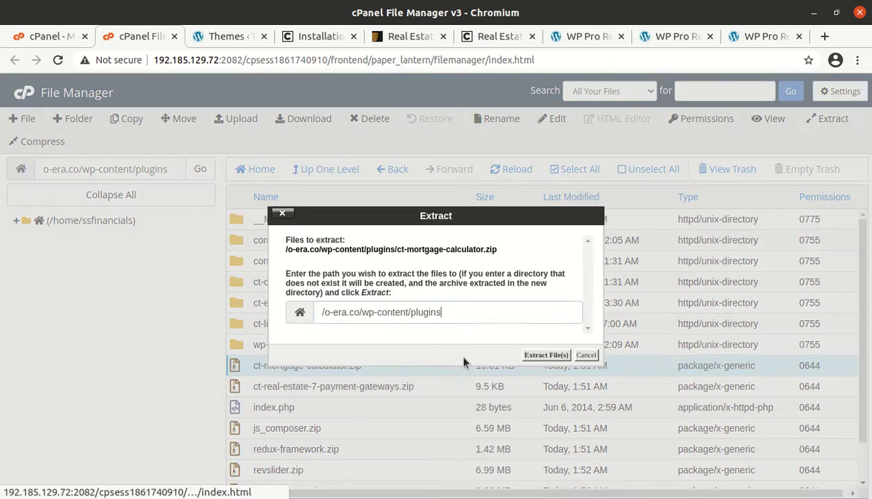
pyautogui.click(533, 356)
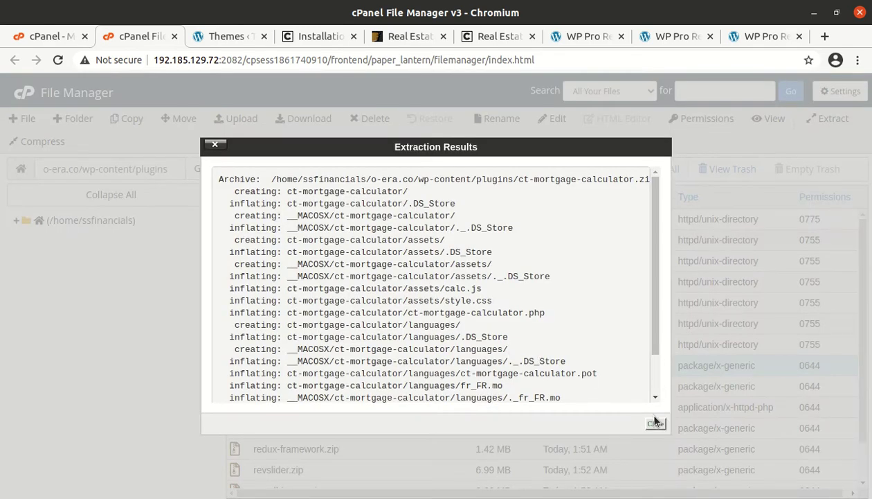
pyautogui.click(656, 423)
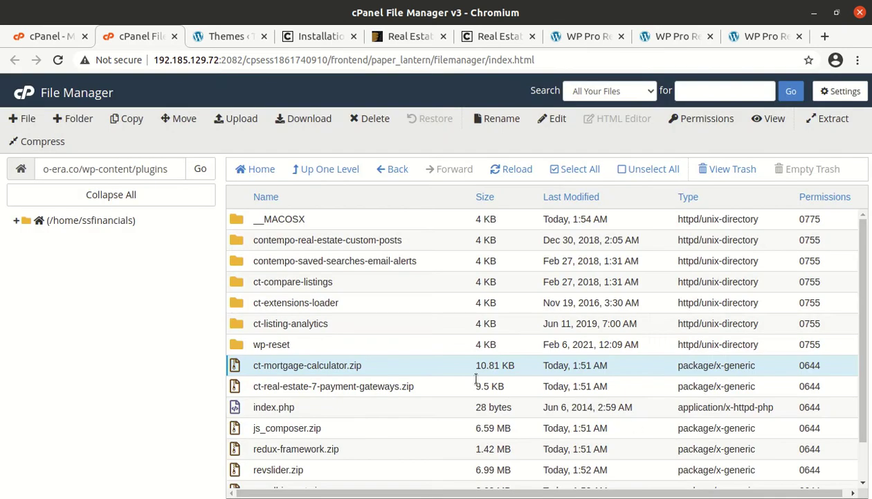
pyautogui.click(364, 362)
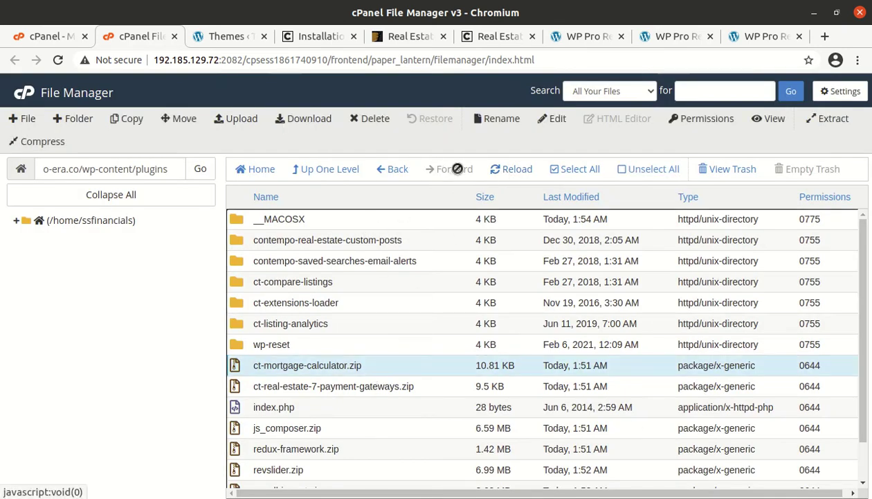
# Permanently delete the ct-mortgage-calculator.zip archive from the plugins folder, skipping the trash.
pyautogui.click(357, 121)
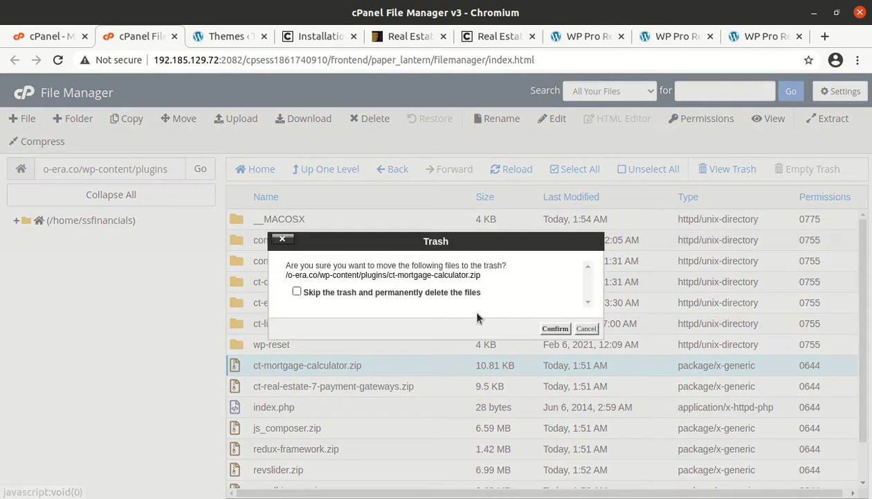
pyautogui.click(296, 292)
pyautogui.click(554, 330)
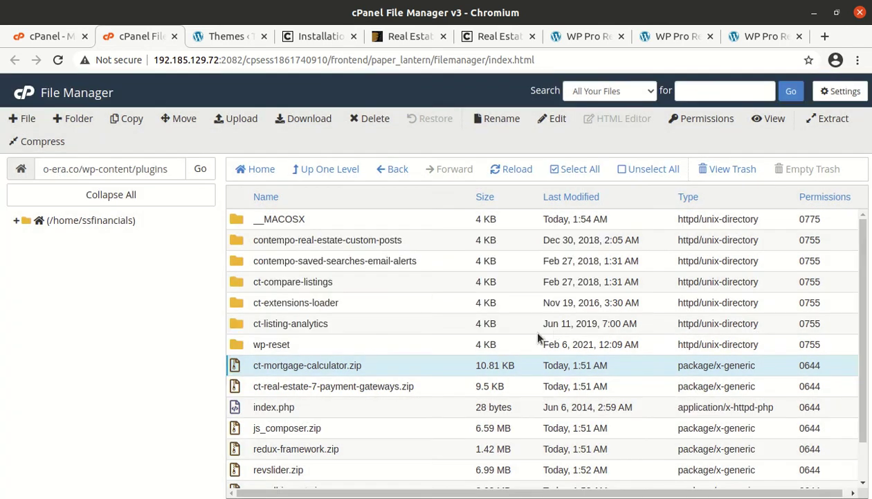
# Extract ct-real-estate-7-payment-gateways.zip into /o-era.co/wp-content/plugins and permanently delete the zip archive.
pyautogui.click(430, 373)
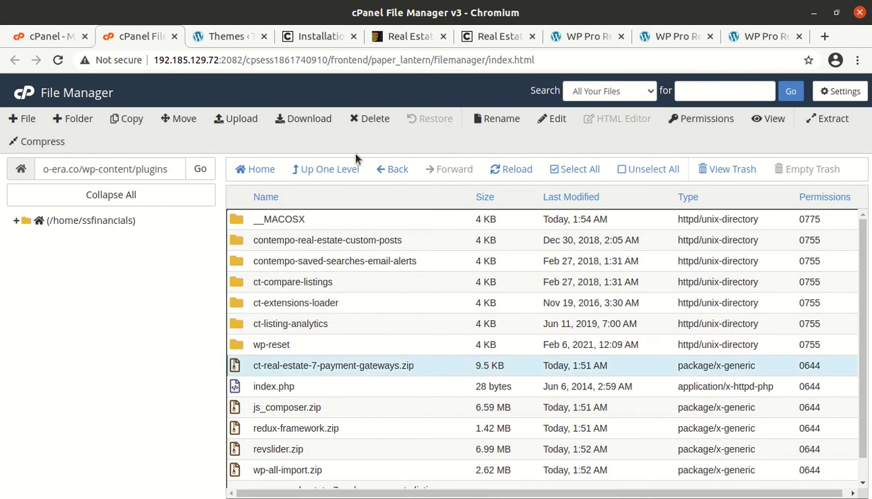
pyautogui.rightClick(431, 371)
pyautogui.click(467, 455)
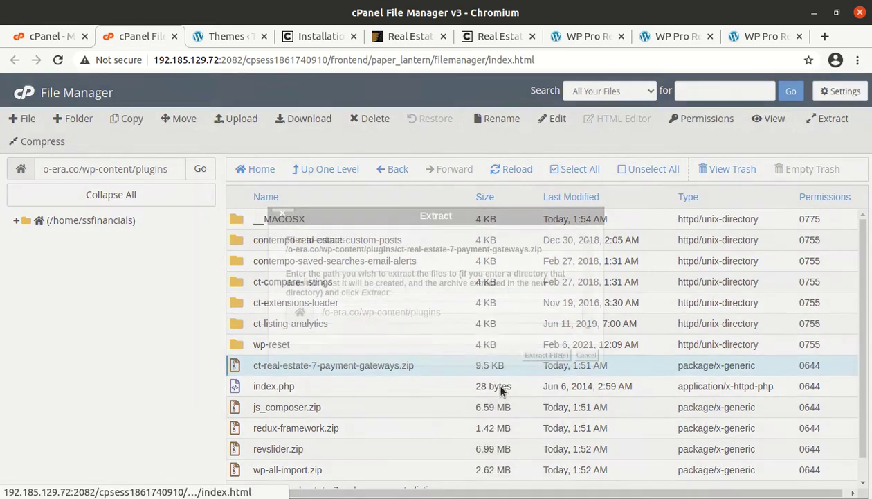
pyautogui.click(546, 355)
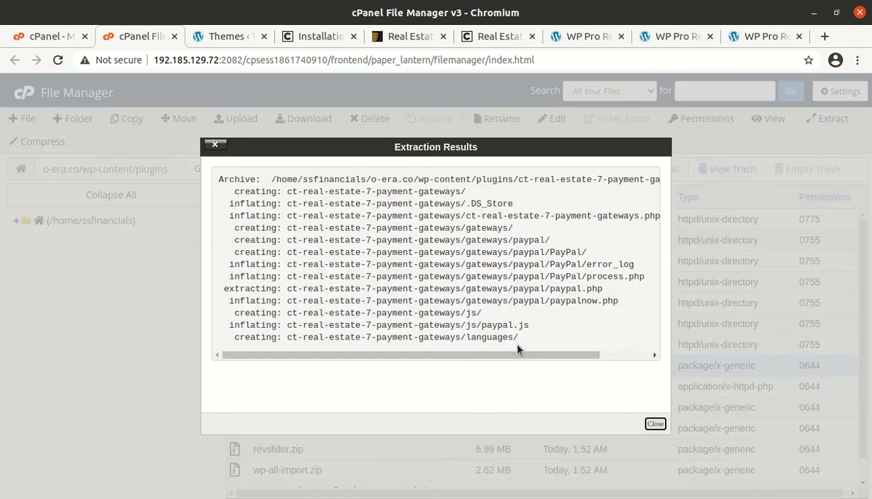
pyautogui.click(655, 423)
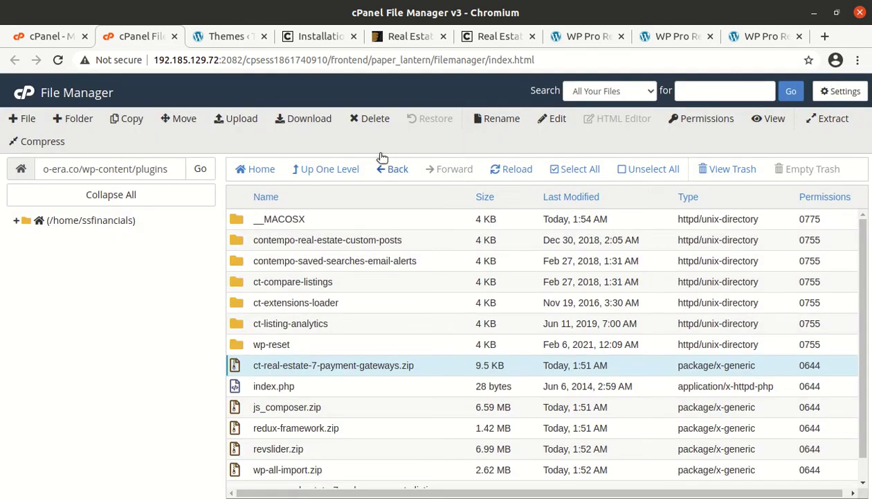
pyautogui.click(371, 119)
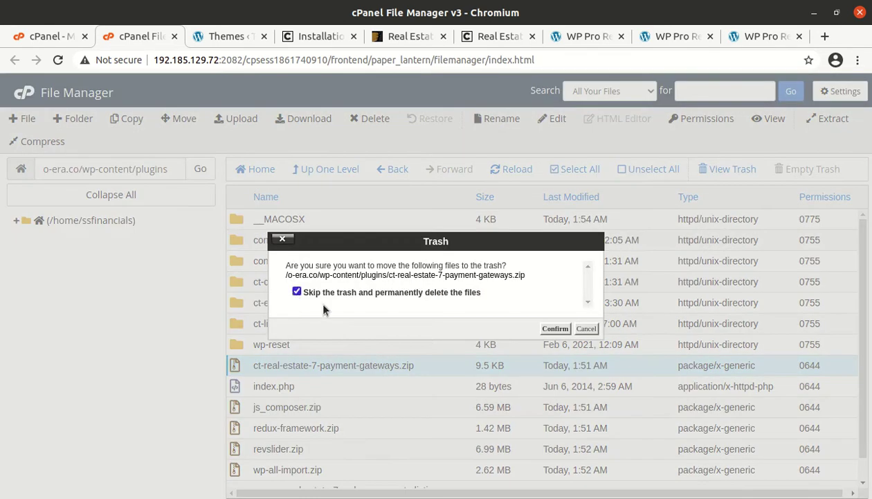
pyautogui.click(555, 329)
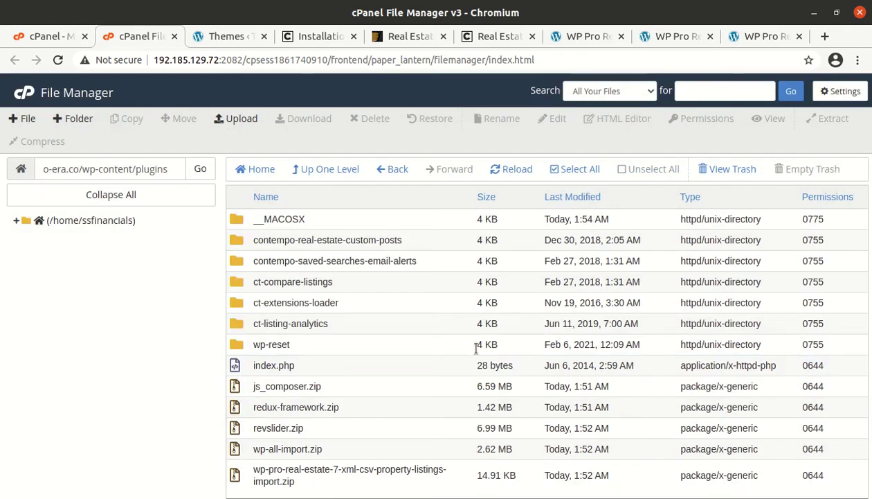
# Extract js_composer.zip into /o-era.co/wp-content/plugins and permanently delete the zip archive, skipping the trash.
pyautogui.click(372, 389)
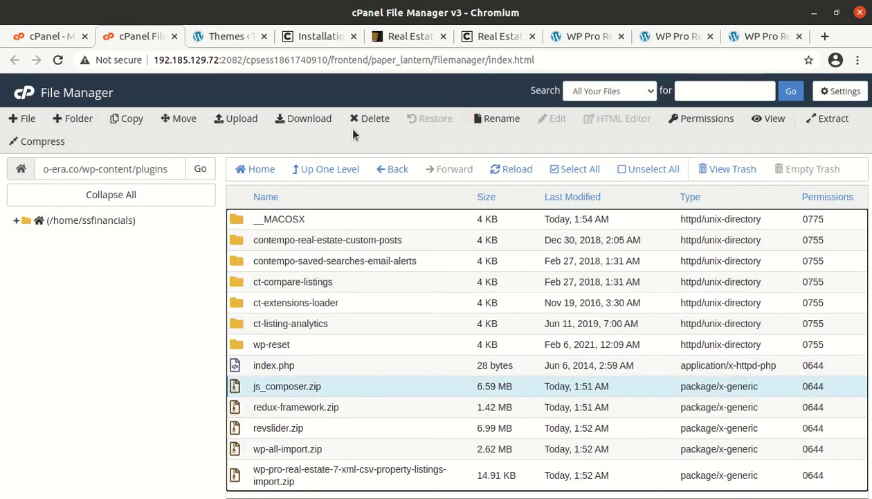
pyautogui.rightClick(387, 397)
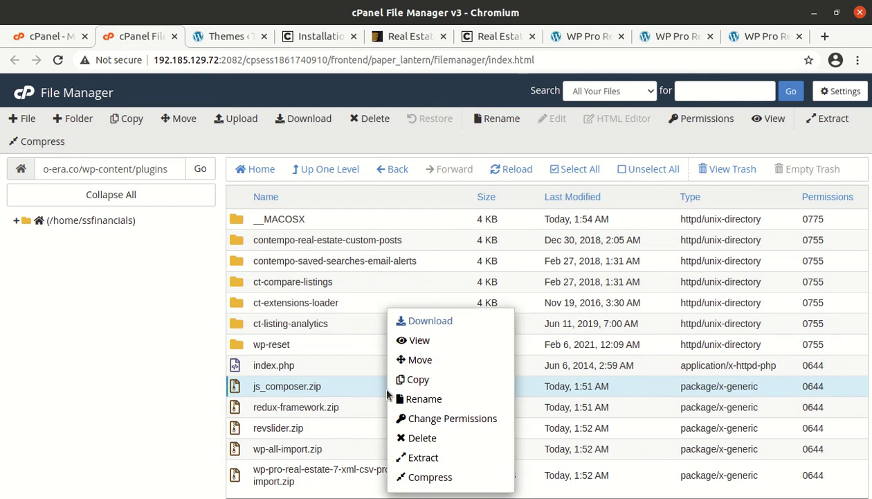
pyautogui.click(416, 459)
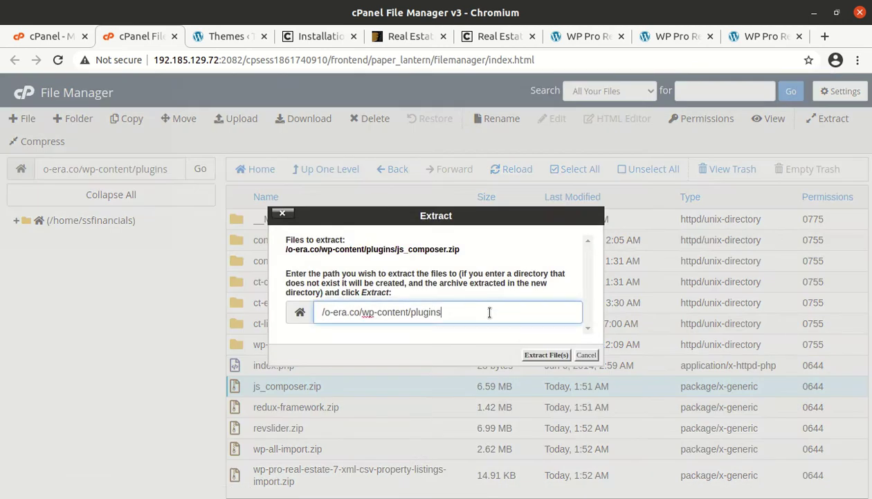
pyautogui.click(530, 354)
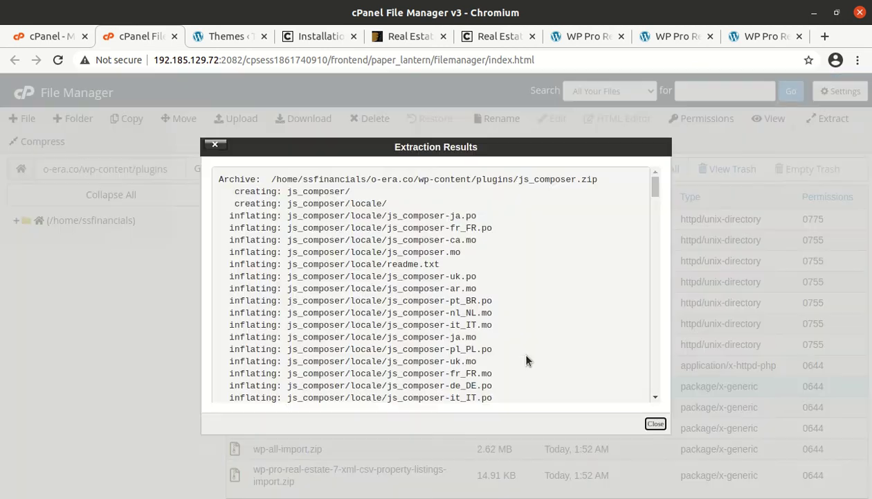
pyautogui.click(651, 422)
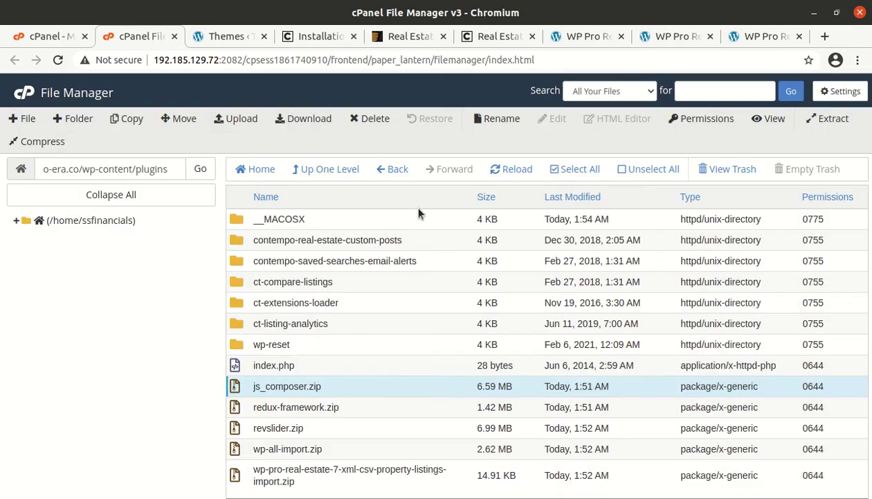
pyautogui.click(356, 117)
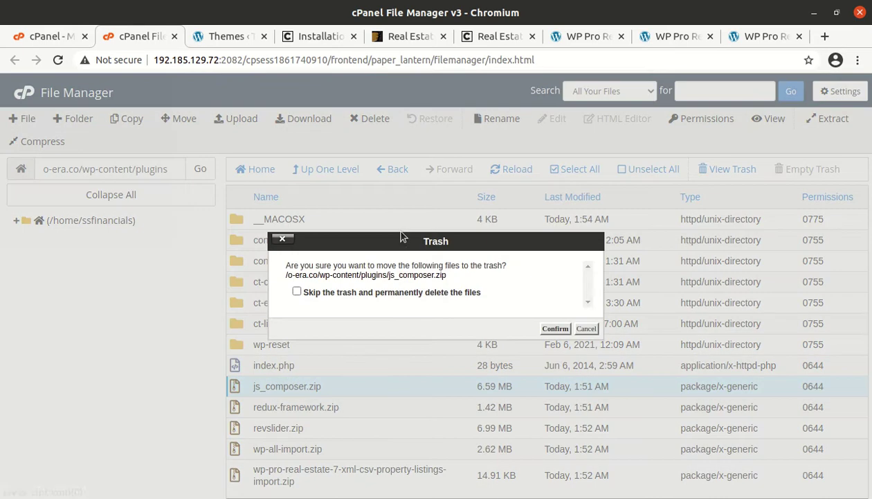
pyautogui.click(297, 292)
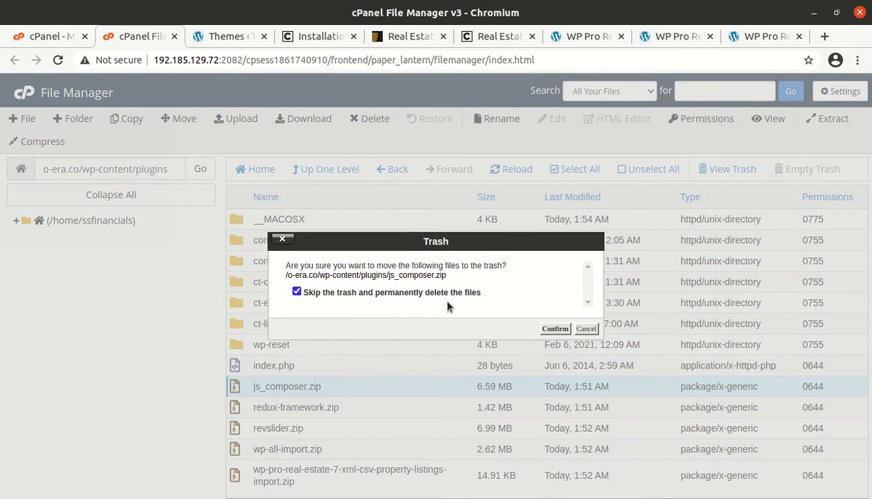
pyautogui.click(556, 329)
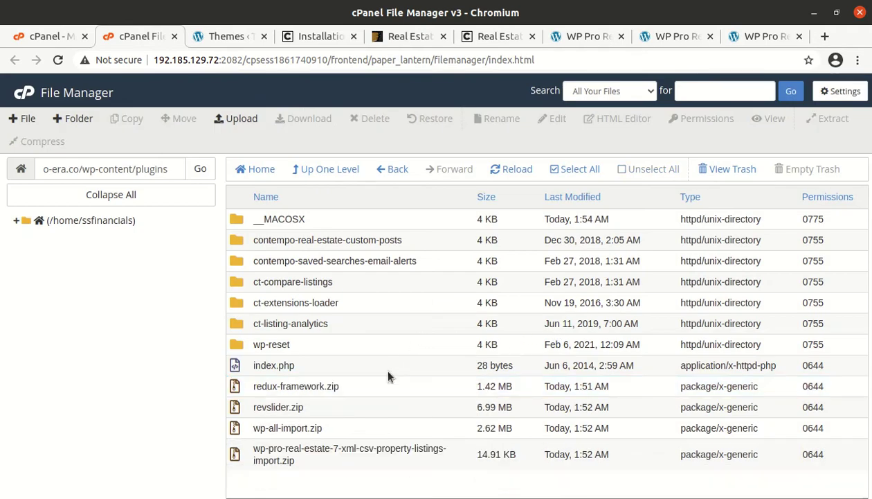
# Extract redux-framework.zip into /o-era.co/wp-content/plugins and permanently delete the zip archive, skipping the trash.
pyautogui.click(380, 388)
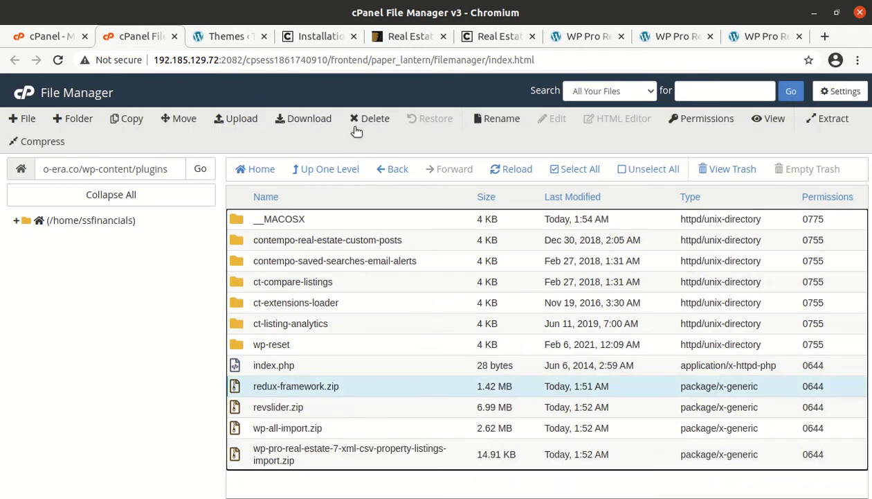
pyautogui.rightClick(369, 381)
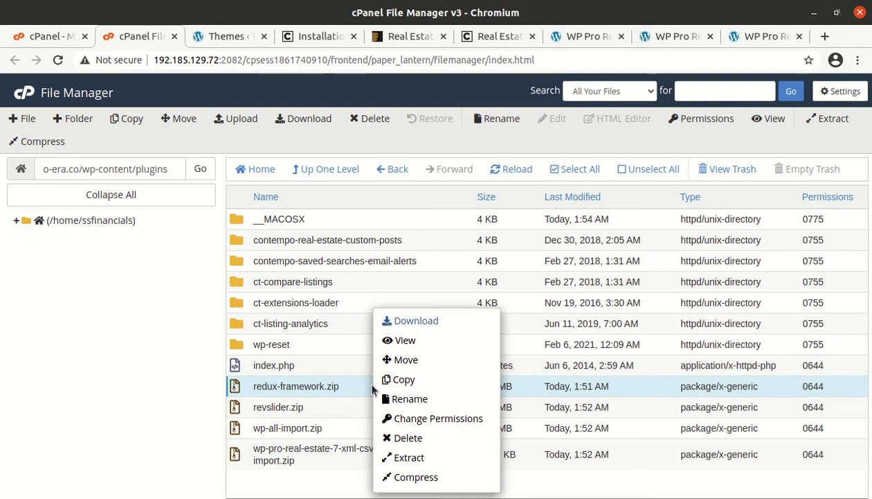
pyautogui.click(409, 458)
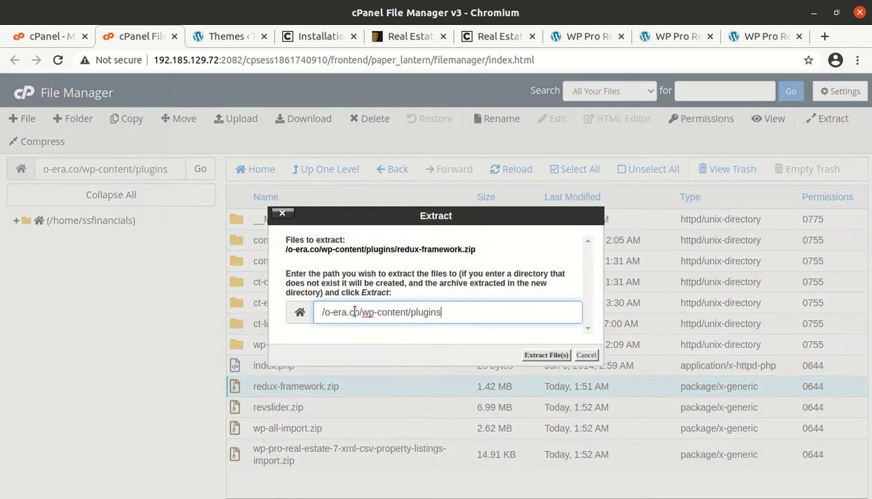
pyautogui.click(524, 357)
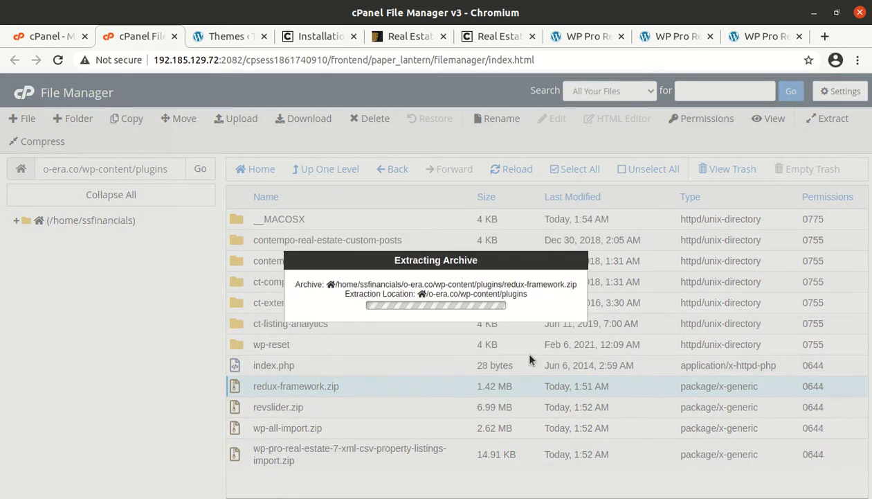
pyautogui.click(655, 423)
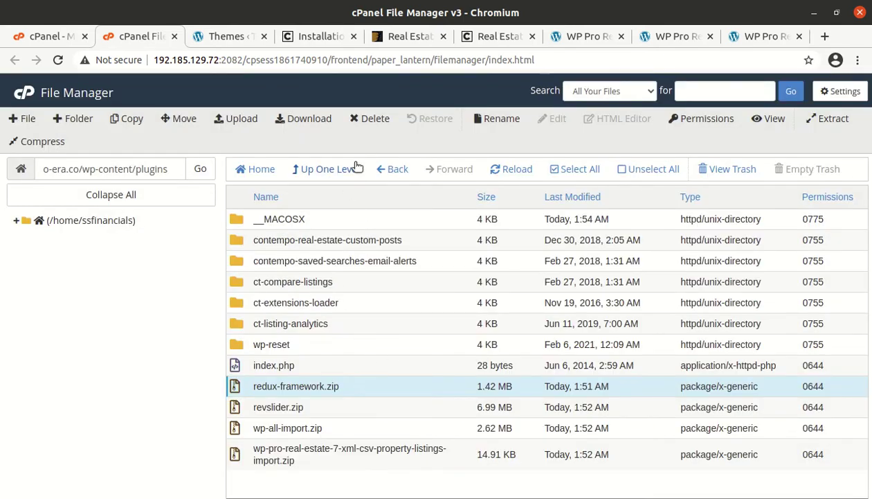
pyautogui.click(370, 117)
pyautogui.click(296, 292)
pyautogui.click(555, 328)
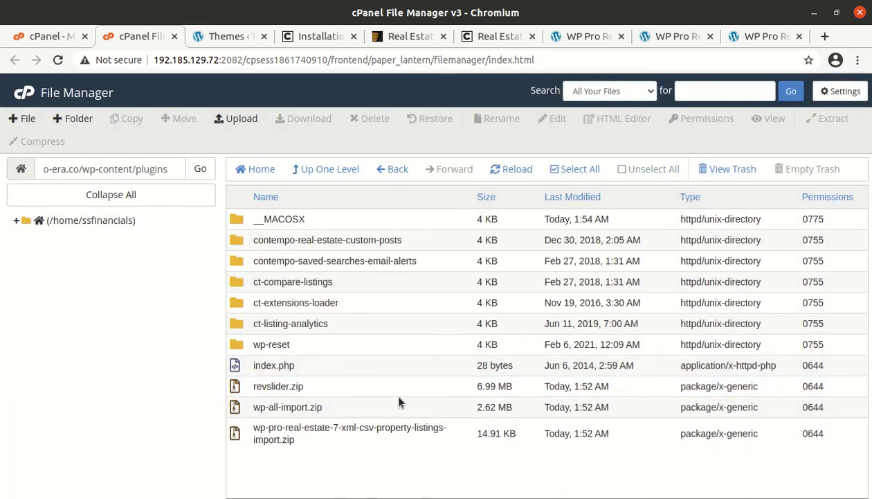
# Extract revslider.zip into /o-era.co/wp-content/plugins and close the extraction results.
pyautogui.click(366, 391)
pyautogui.rightClick(365, 391)
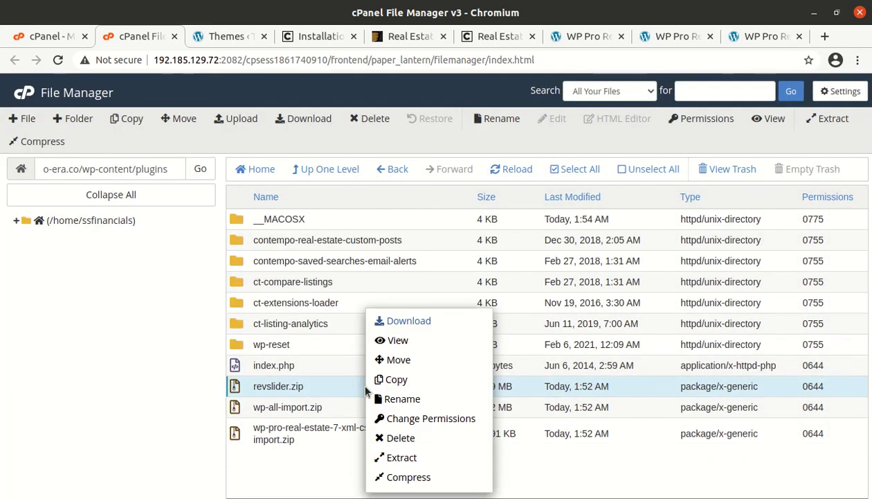
pyautogui.click(382, 454)
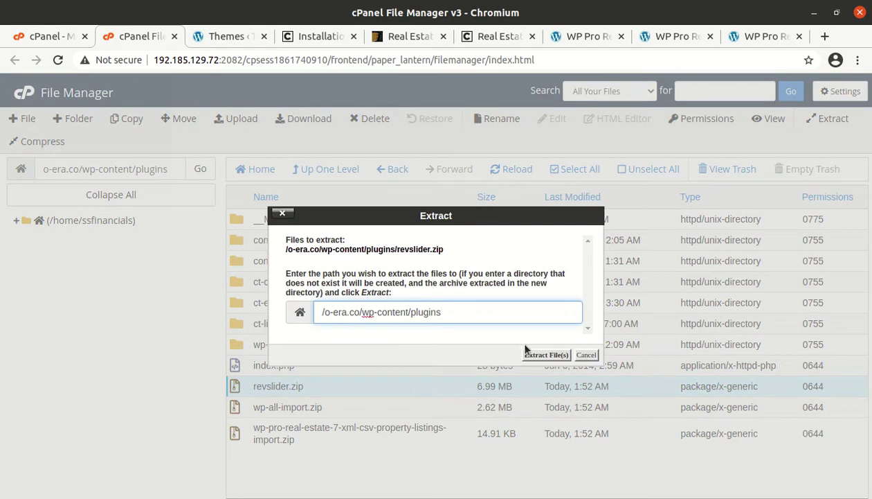
pyautogui.click(525, 351)
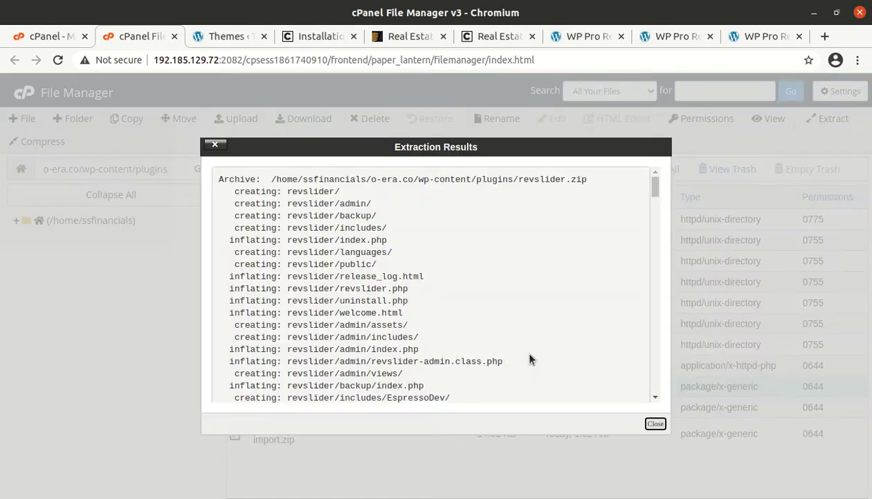
pyautogui.click(655, 424)
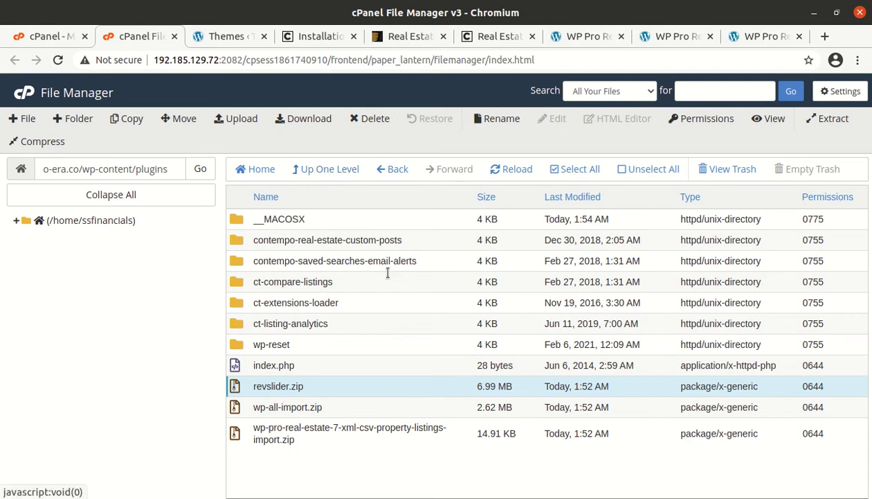
# Extract revslider.zip into the plugins folder a second time and close the extraction results.
pyautogui.rightClick(353, 386)
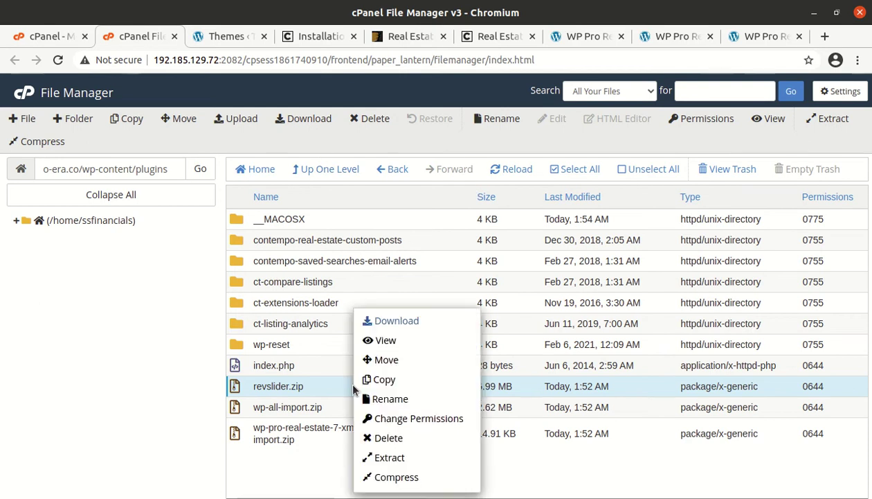
pyautogui.click(383, 459)
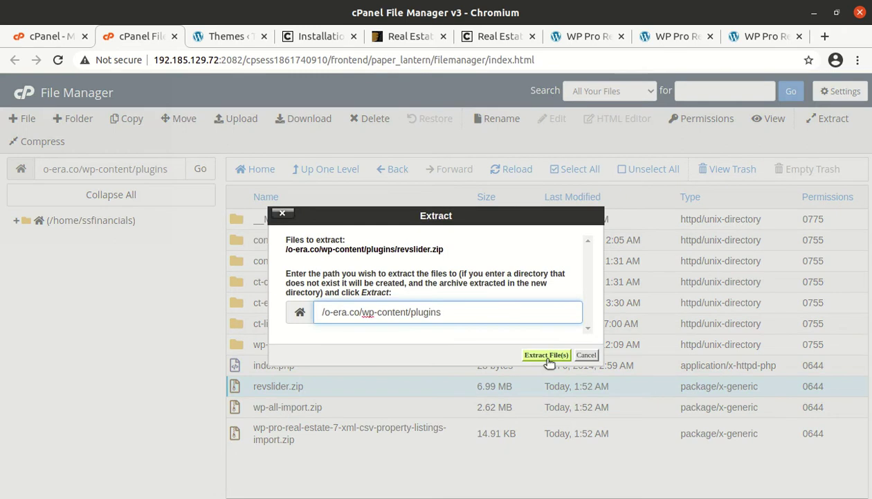
pyautogui.click(547, 356)
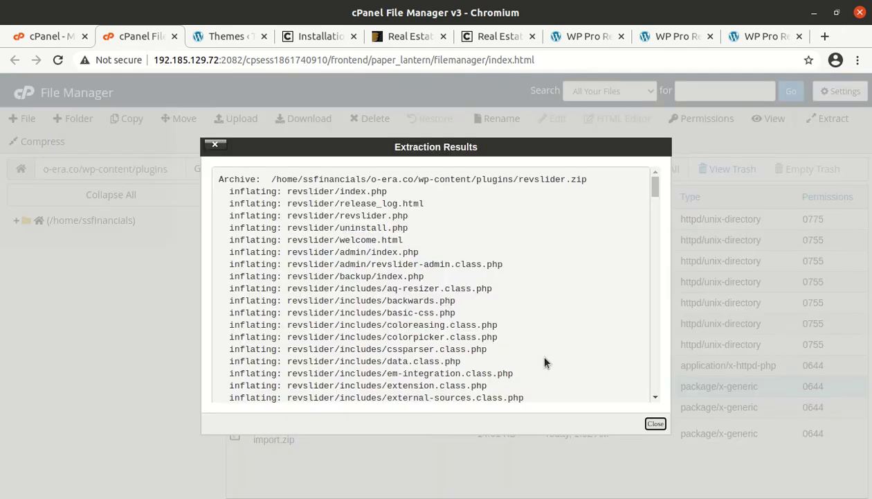
pyautogui.click(656, 423)
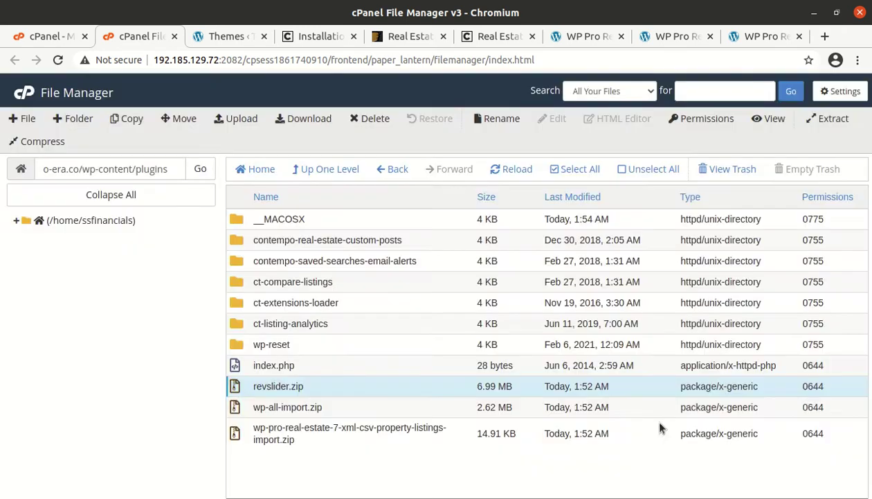
pyautogui.rightClick(353, 394)
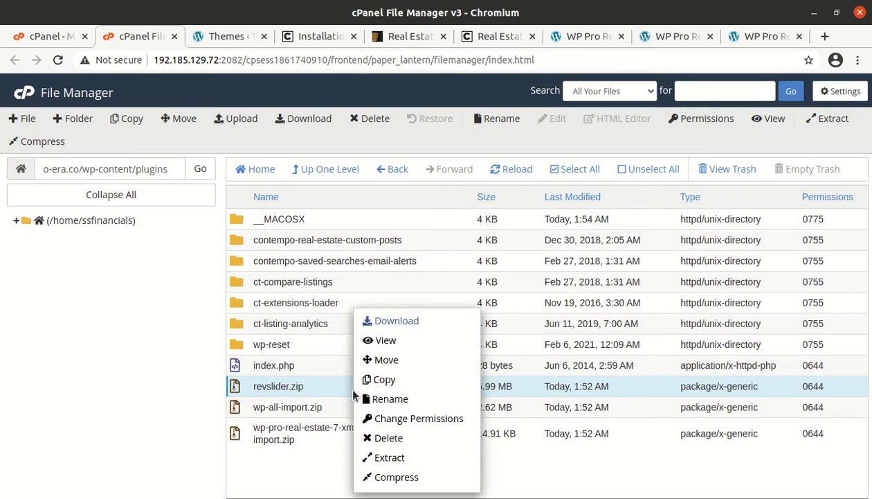
pyautogui.click(368, 457)
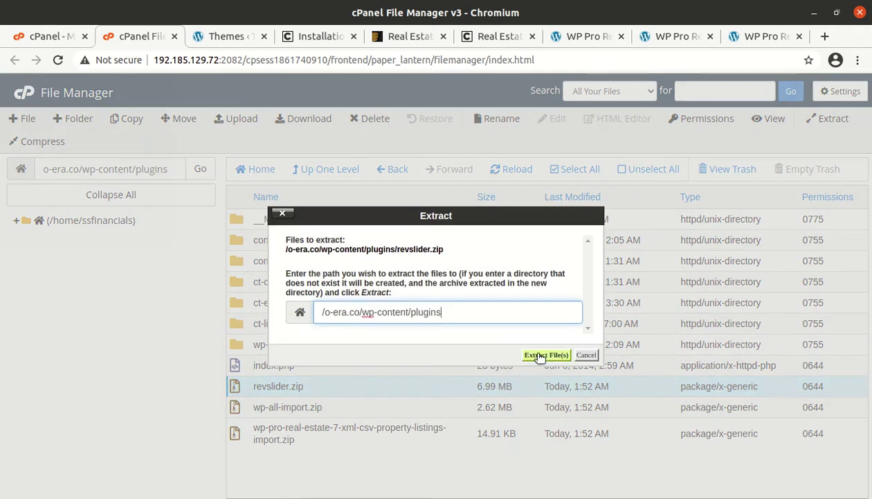
pyautogui.click(586, 355)
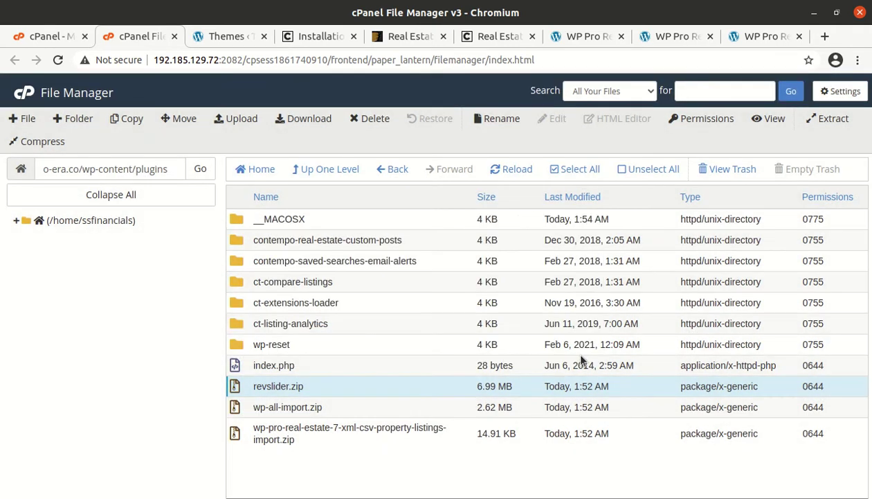
# Reload the plugins folder listing and permanently delete revslider.zip, skipping the trash.
pyautogui.click(500, 175)
pyautogui.scroll(-1, 342, 394)
pyautogui.scroll(-1, 343, 394)
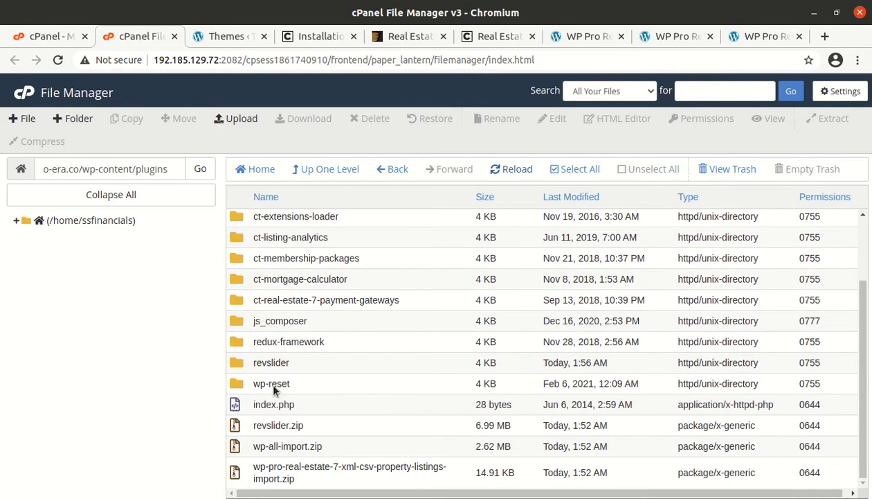
pyautogui.click(329, 429)
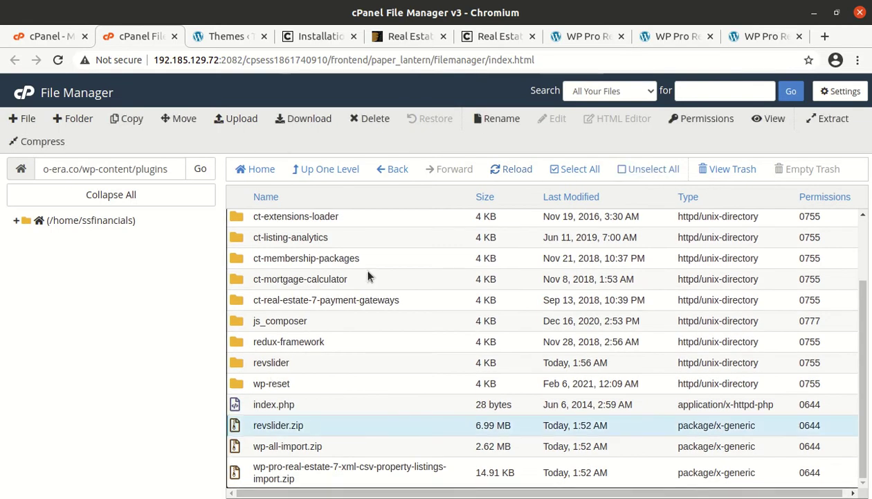
pyautogui.click(365, 119)
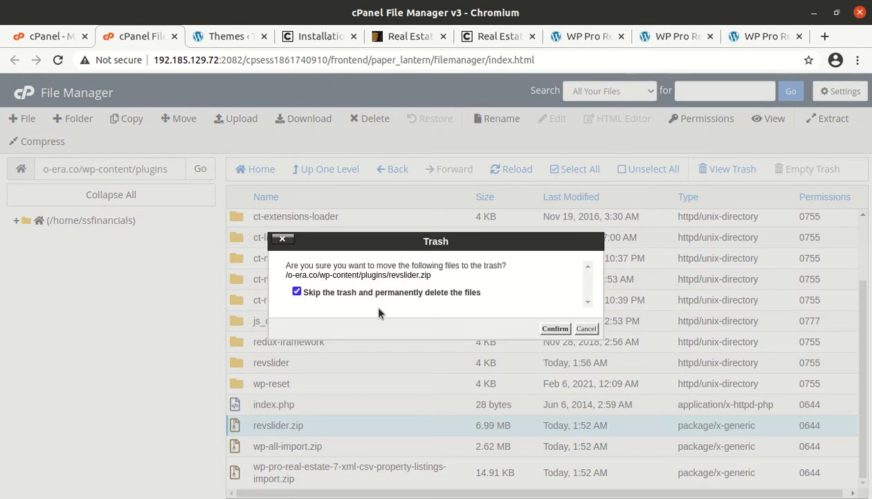
pyautogui.click(556, 328)
# Extract wp-all-import.zip into /o-era.co/wp-content/plugins and permanently delete the zip archive, skipping the trash.
pyautogui.click(377, 451)
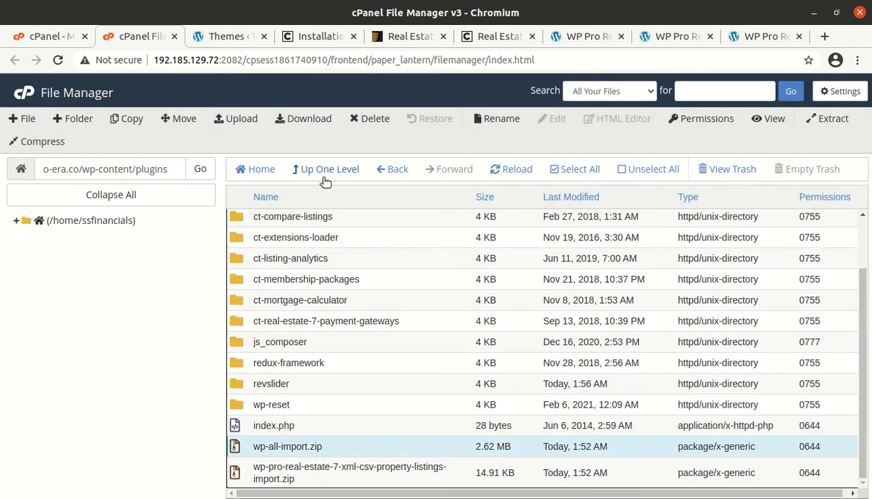
pyautogui.rightClick(389, 444)
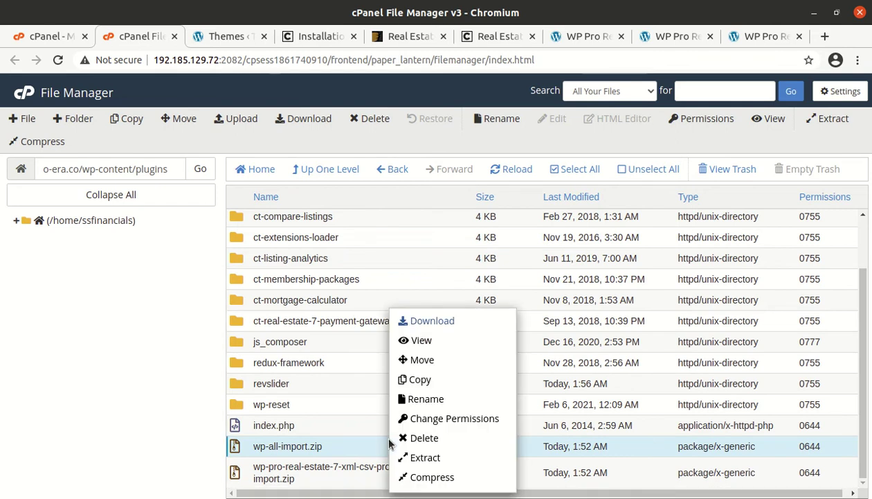
pyautogui.click(426, 458)
pyautogui.click(525, 354)
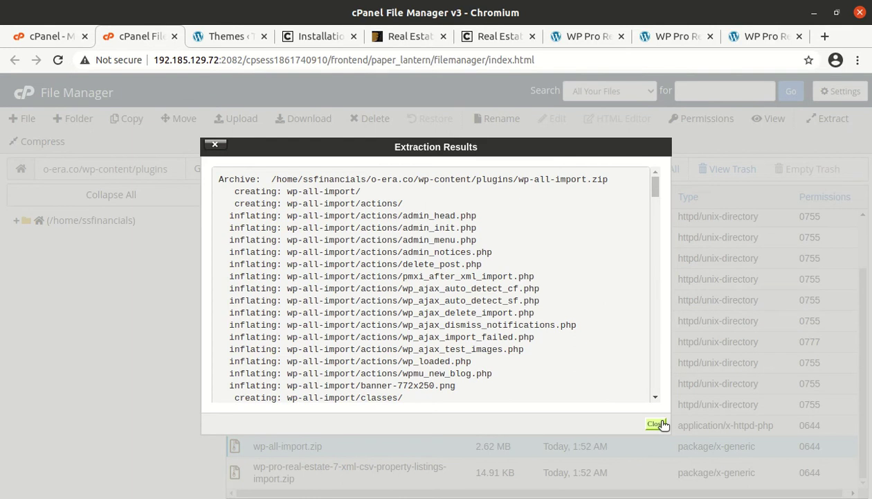
pyautogui.click(656, 424)
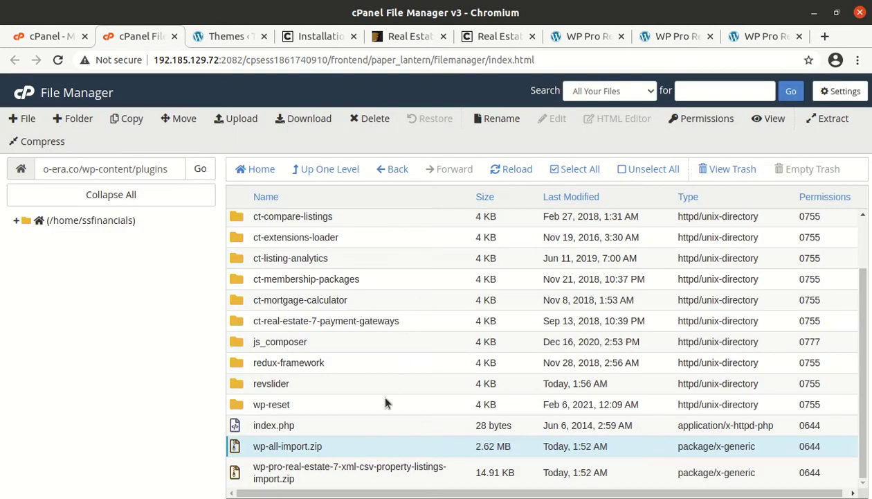
pyautogui.click(372, 120)
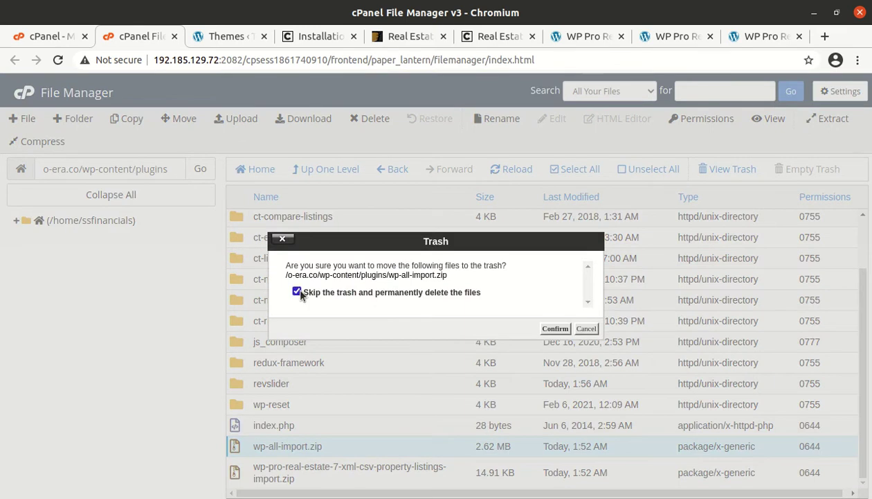
pyautogui.click(552, 330)
# Extract wp-pro-real-estate-7-xml-csv-property-listings-import.zip into /o-era.co/wp-content/plugins and permanently delete the zip archive, skipping the trash.
pyautogui.click(367, 472)
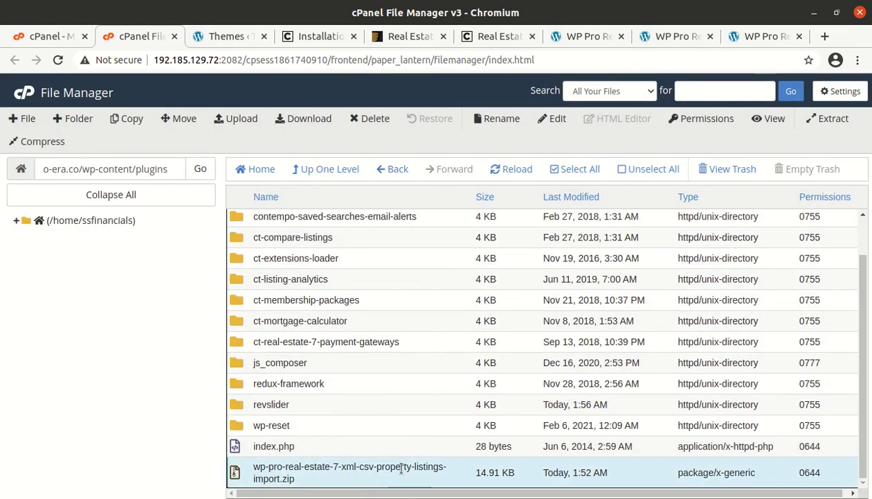
pyautogui.rightClick(401, 469)
pyautogui.click(444, 459)
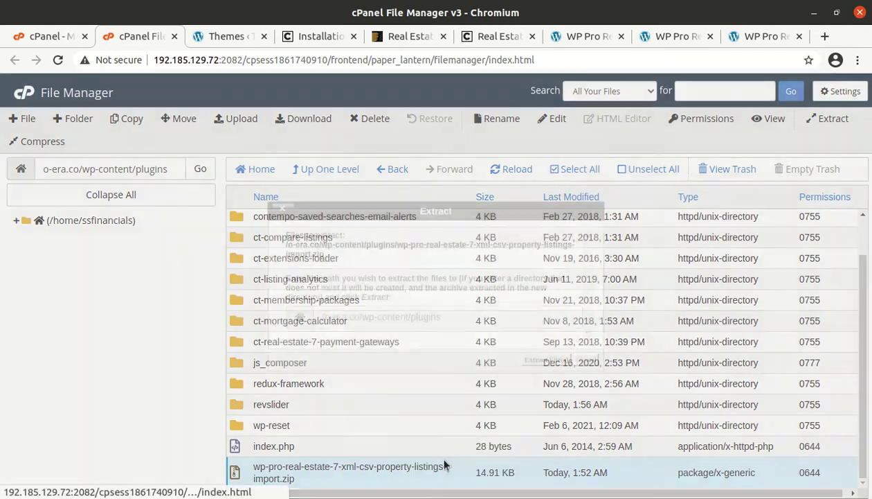
pyautogui.click(543, 359)
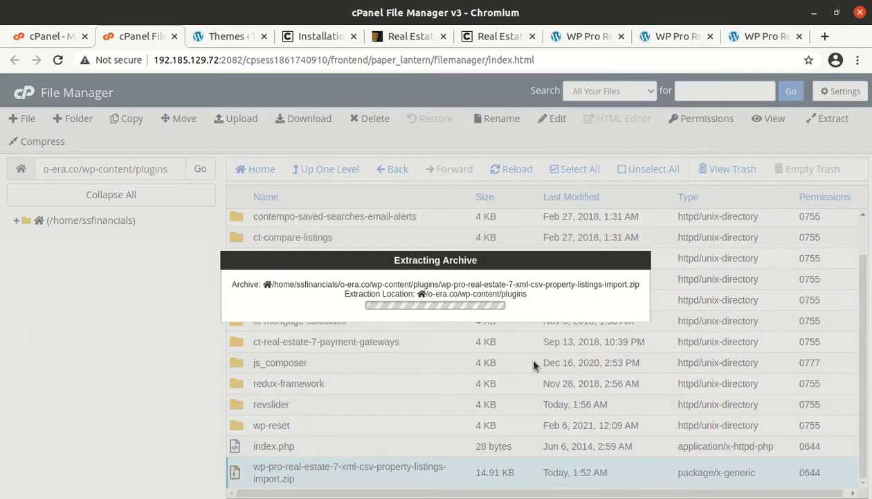
pyautogui.click(655, 423)
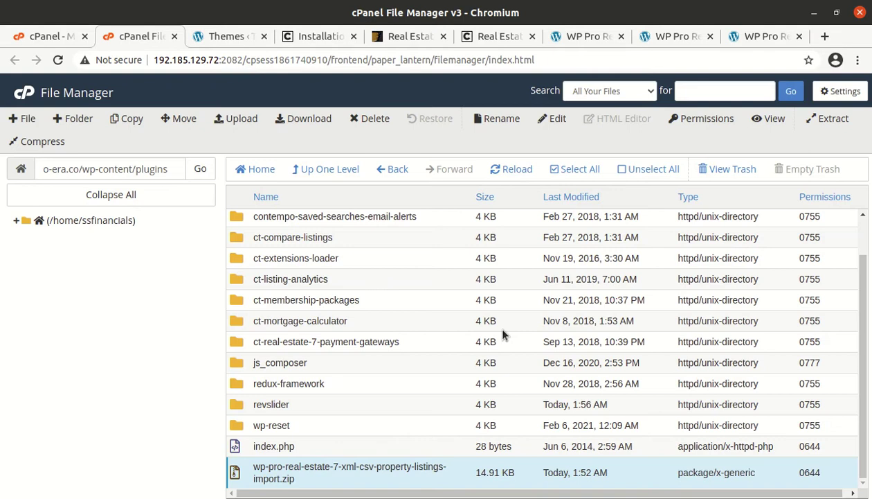
pyautogui.click(369, 120)
pyautogui.click(296, 296)
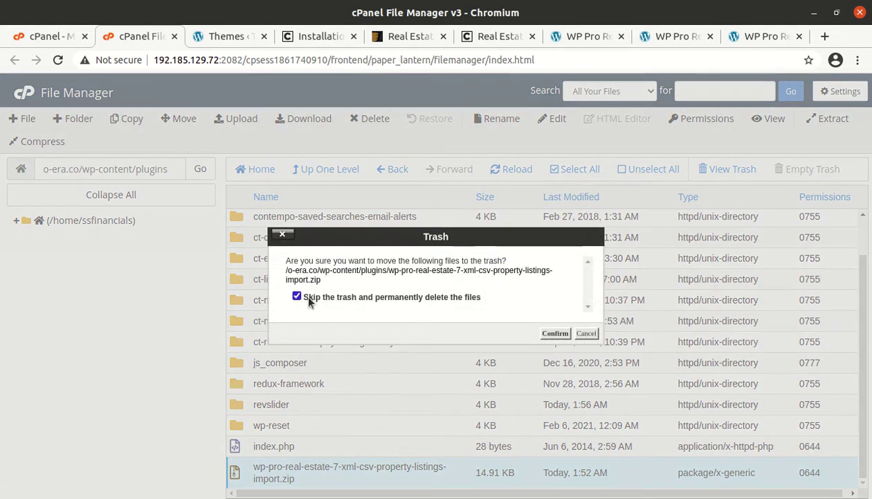
pyautogui.click(554, 333)
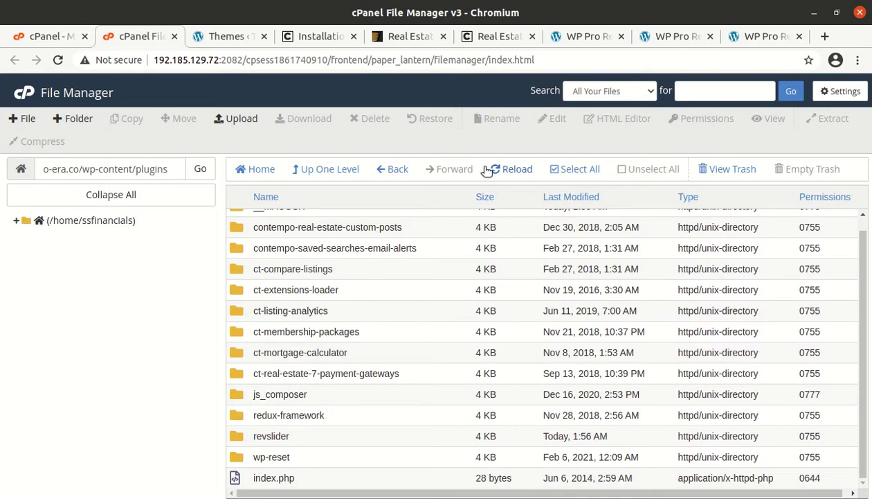
# Reload the plugins folder listing and permanently delete the __MACOSX folder, skipping the trash.
pyautogui.click(495, 170)
pyautogui.scroll(-3, 396, 331)
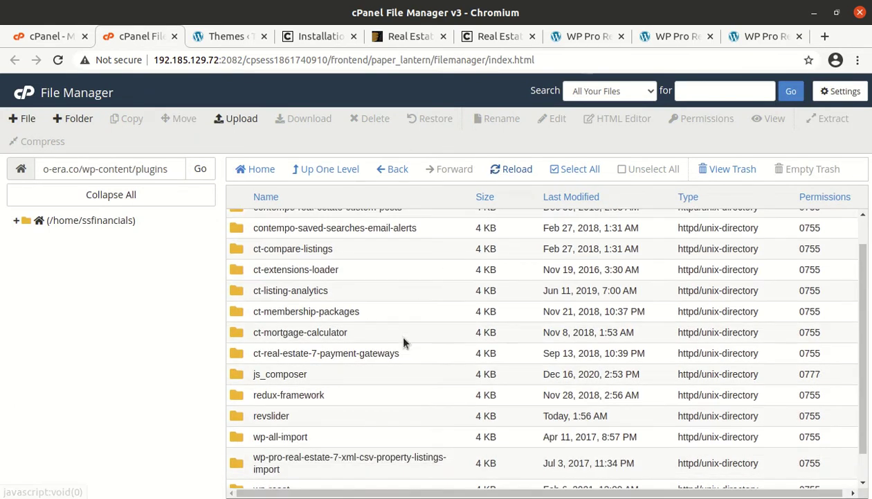
pyautogui.scroll(2, 396, 334)
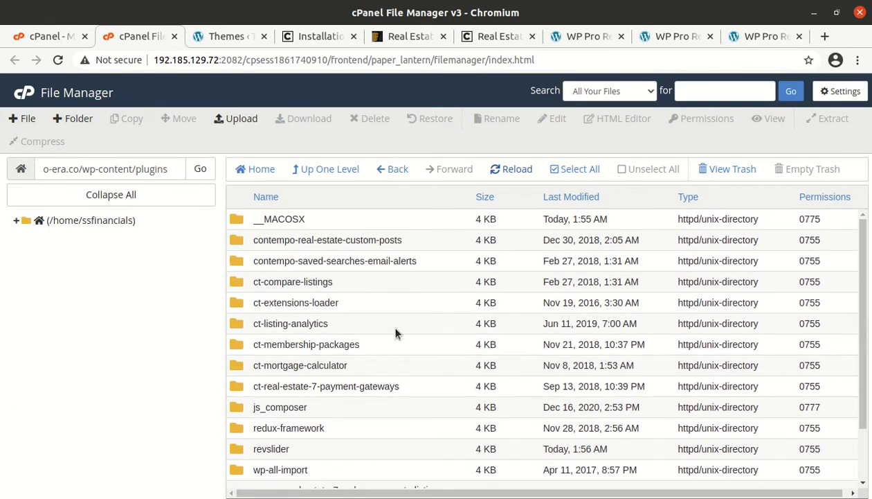
pyautogui.click(363, 218)
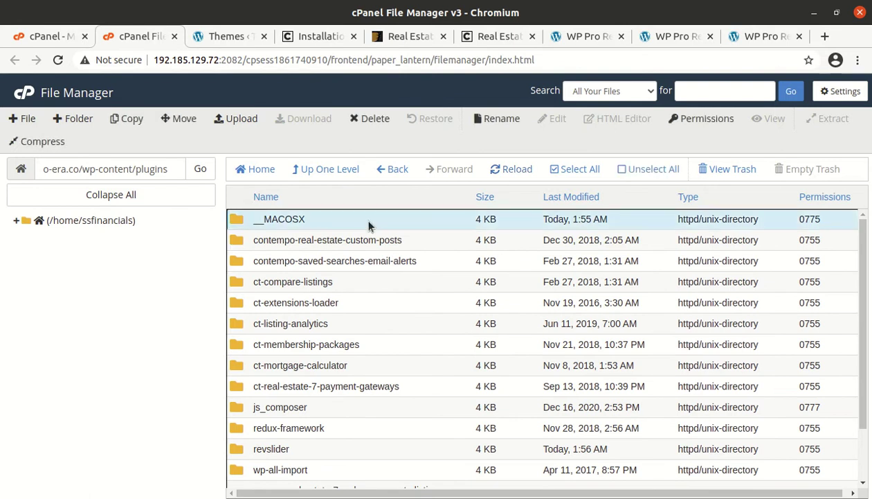
pyautogui.click(371, 119)
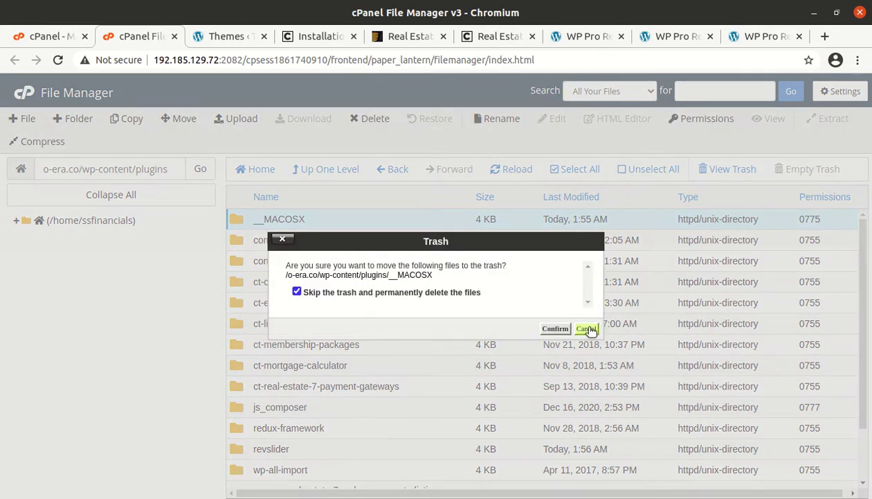
pyautogui.click(554, 328)
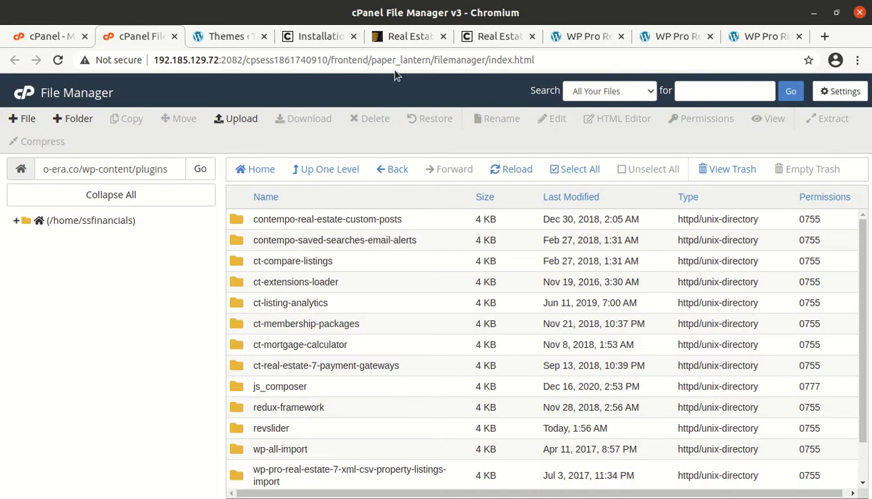
# Leave the theme setup's licence step in WordPress for the dashboard and open the list of installed plugins.
pyautogui.click(220, 36)
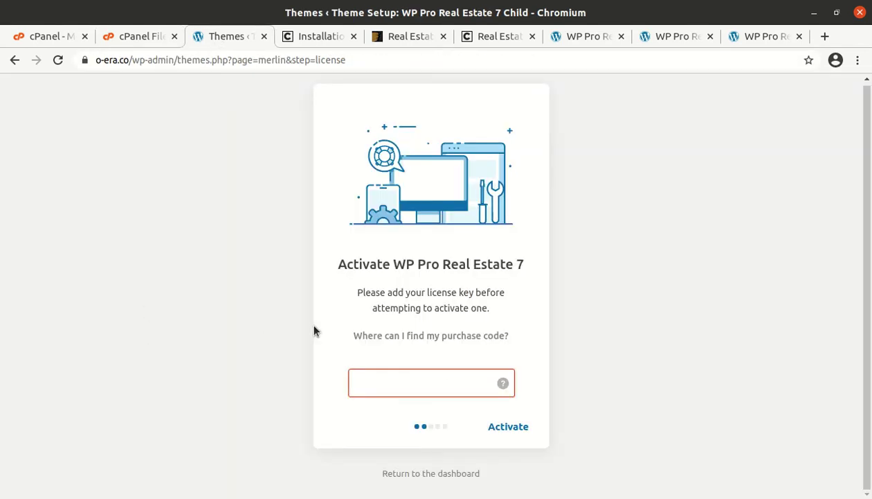
pyautogui.click(59, 61)
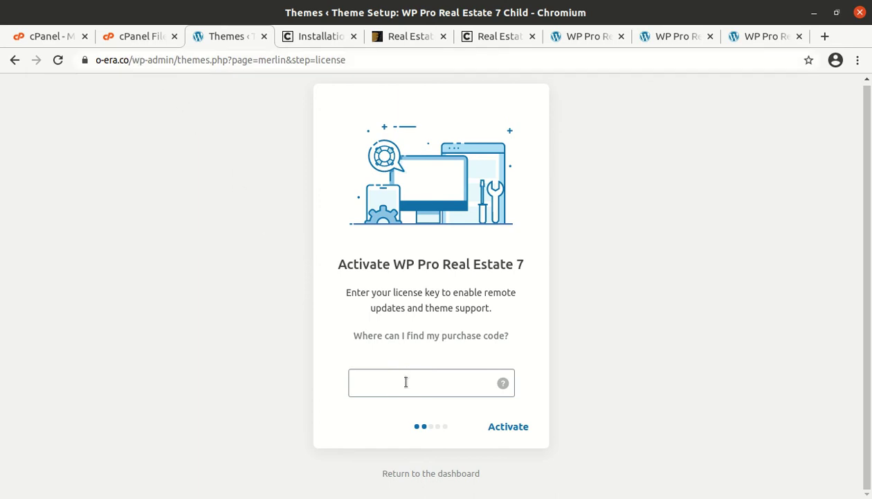
pyautogui.click(435, 479)
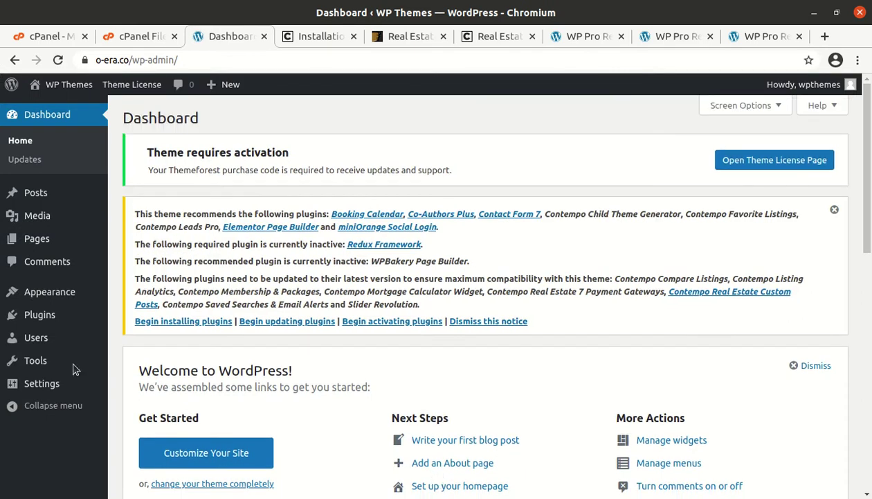
pyautogui.moveTo(69, 315)
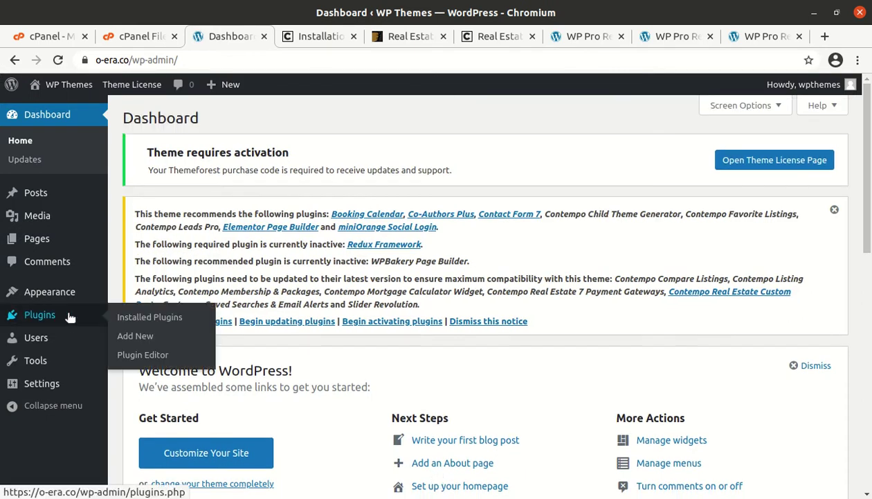
pyautogui.click(139, 322)
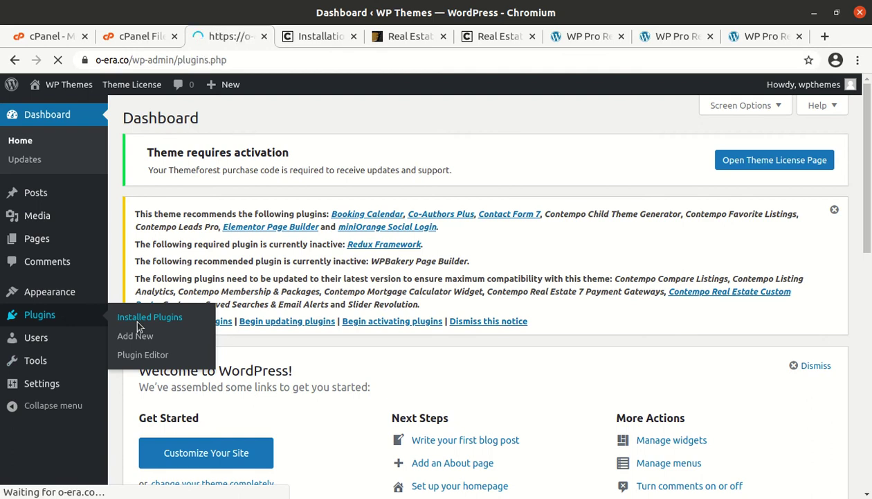
pyautogui.scroll(-3, 214, 346)
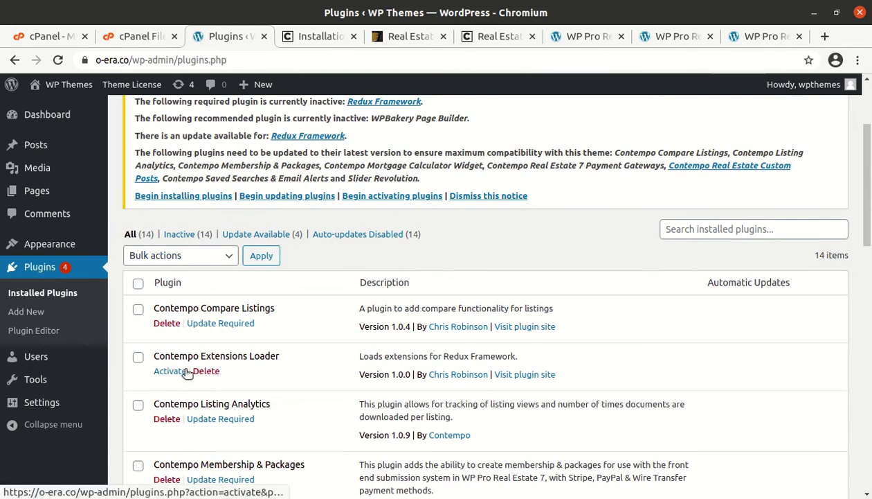
# Update the required Contempo Real Estate Custom Posts plugin through the theme's required plugins installer and activate it.
pyautogui.click(217, 324)
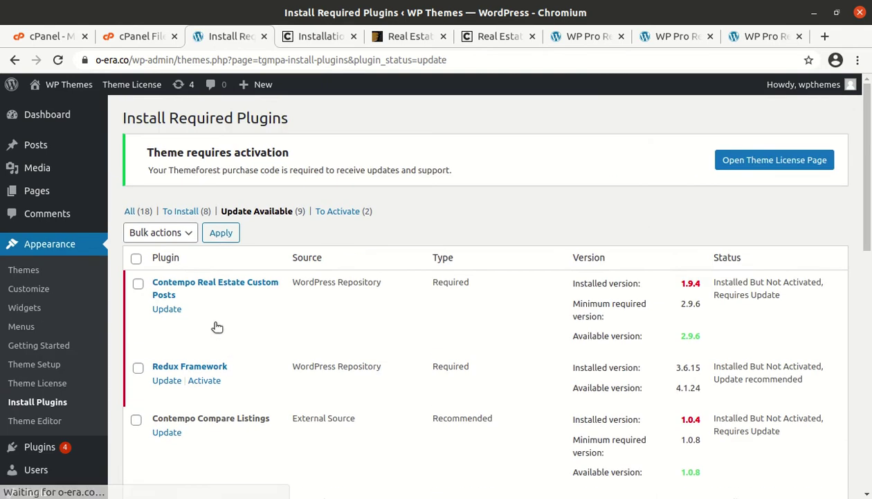
pyautogui.click(172, 315)
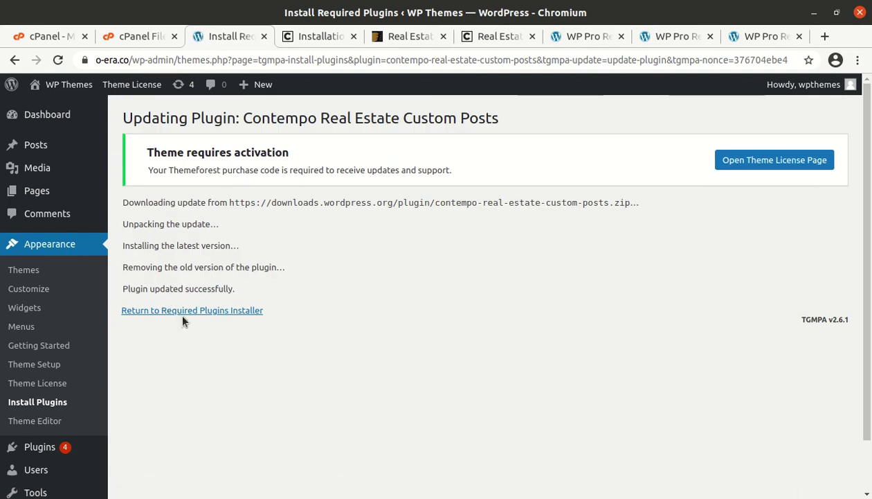
pyautogui.click(182, 315)
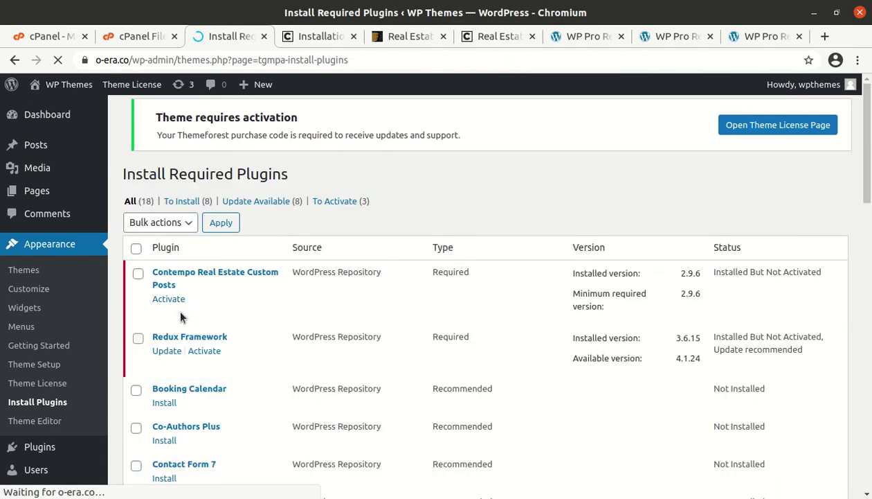
pyautogui.click(178, 310)
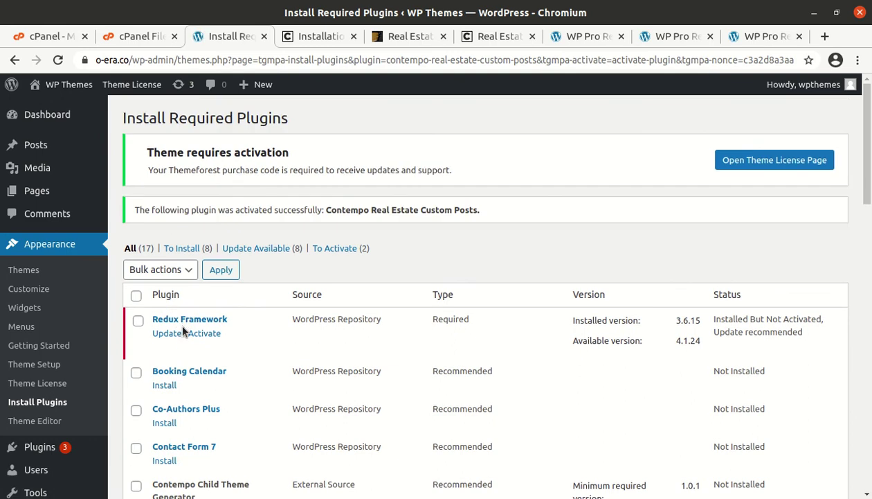
# Activate the required Redux Framework plugin and return to the list of installed plugins.
pyautogui.click(196, 334)
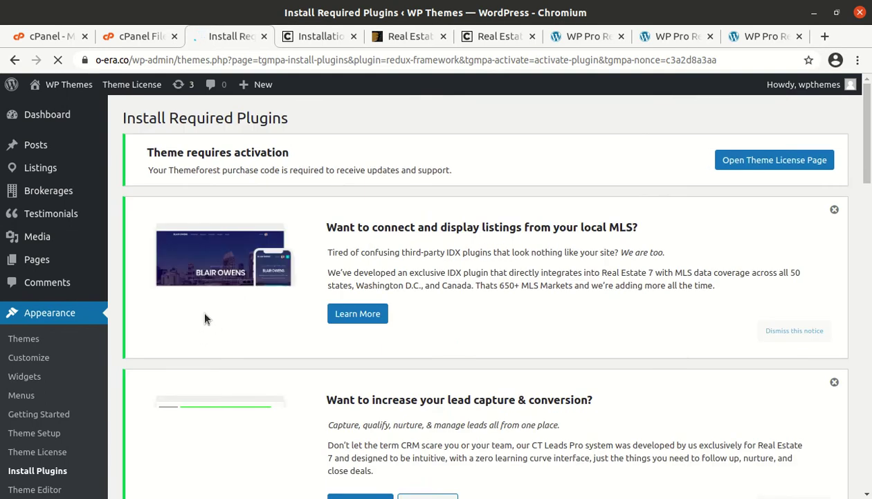
pyautogui.scroll(-3, 55, 388)
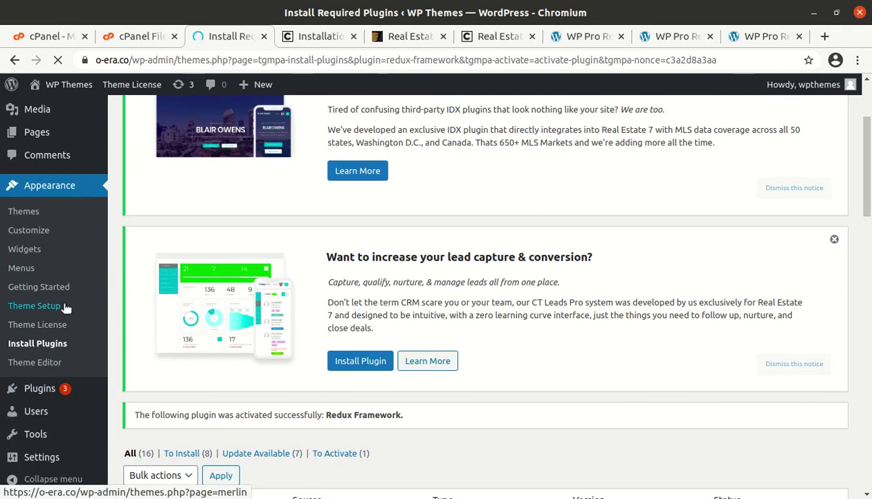
pyautogui.moveTo(39, 387)
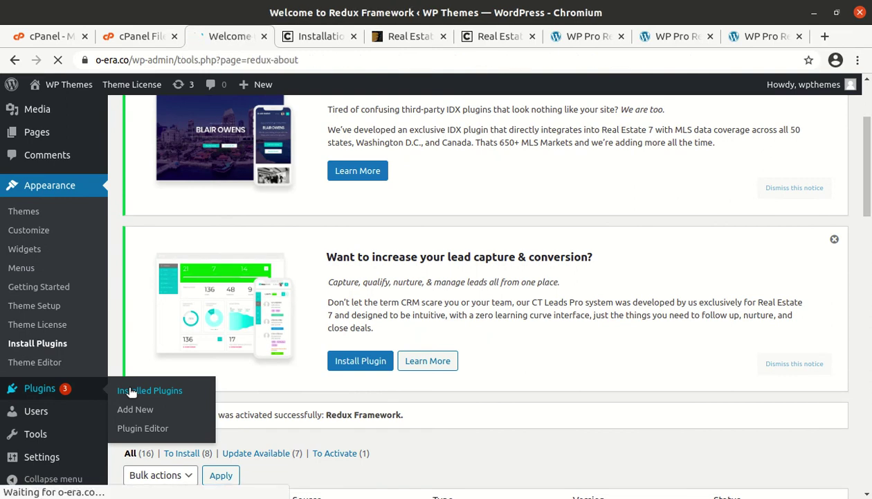
pyautogui.scroll(-2, 208, 346)
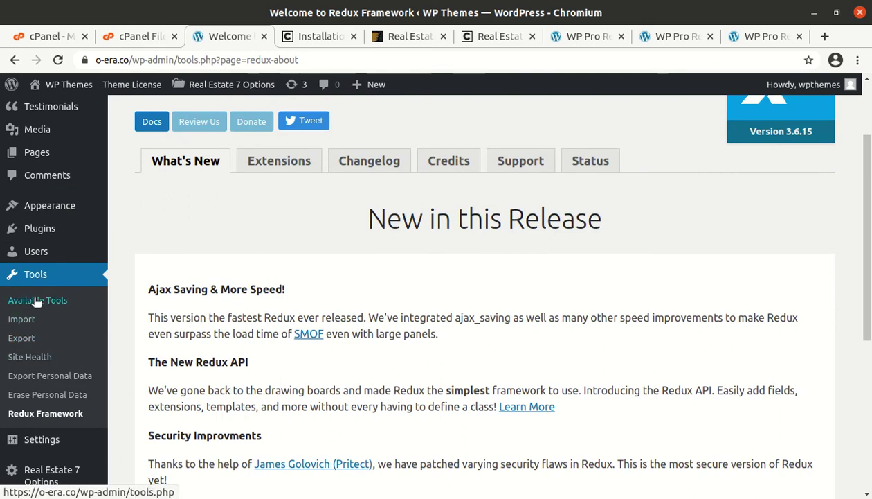
pyautogui.scroll(-3, 56, 304)
pyautogui.moveTo(45, 206)
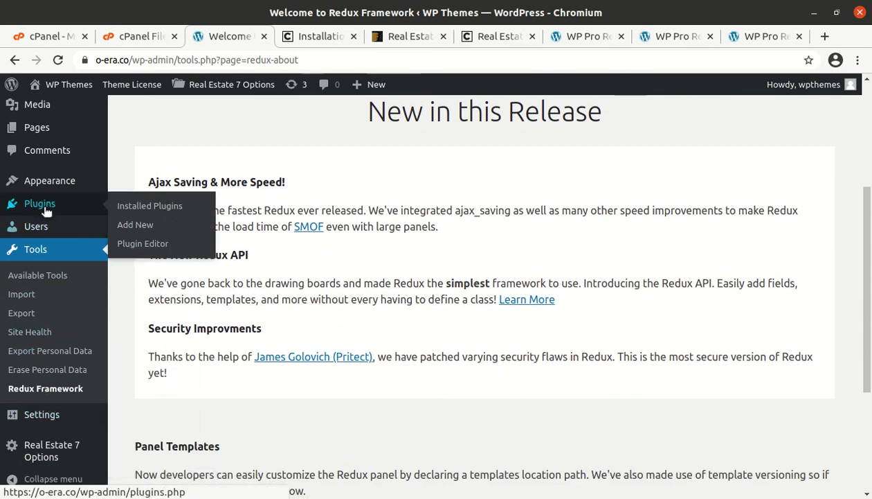
pyautogui.click(158, 209)
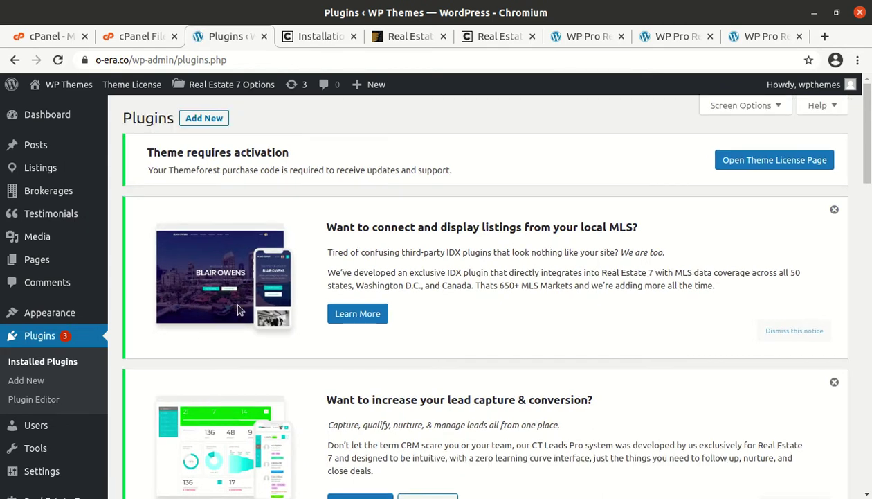
# Update the required Redux Framework plugin through the theme's required plugins installer and return to the installer list.
pyautogui.scroll(-10, 237, 310)
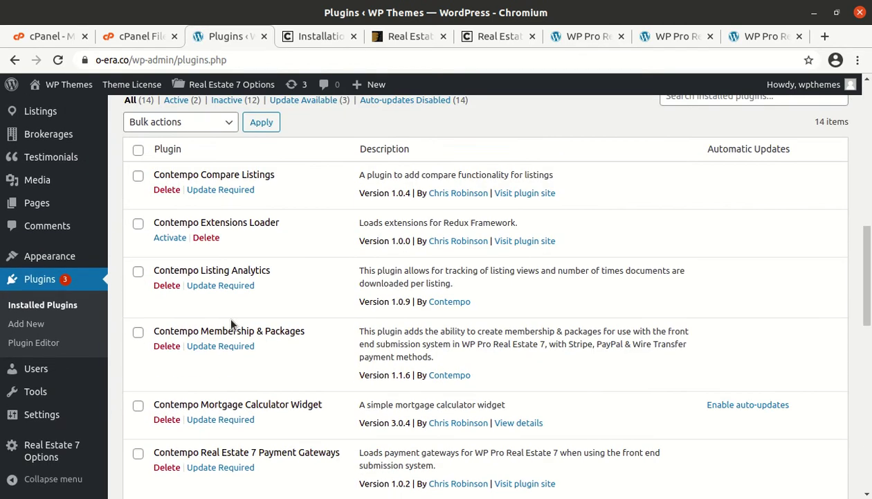
pyautogui.click(228, 194)
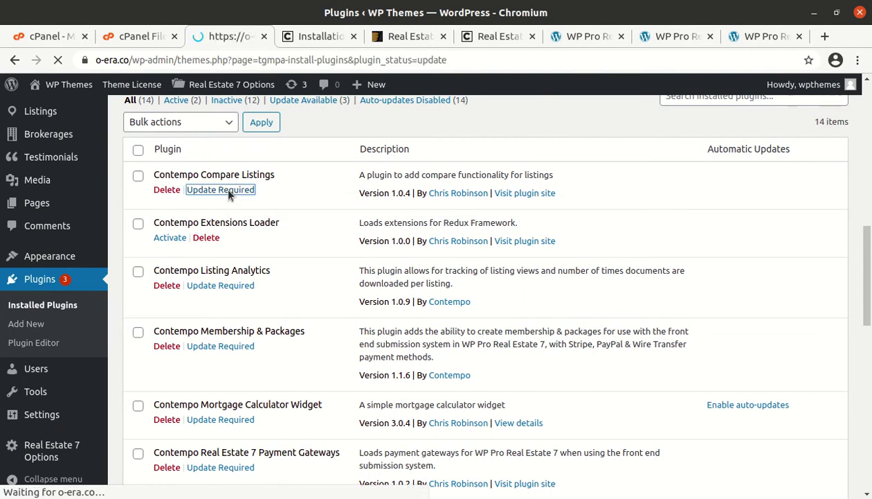
pyautogui.scroll(-6, 272, 297)
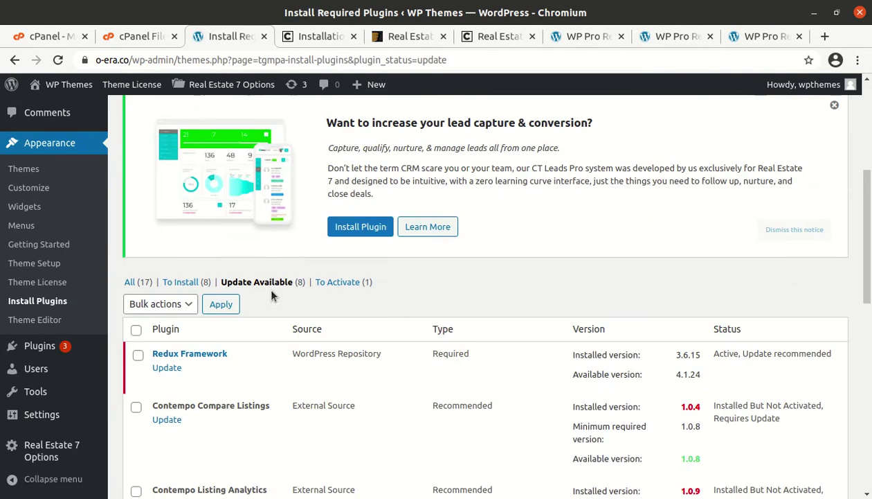
pyautogui.click(166, 216)
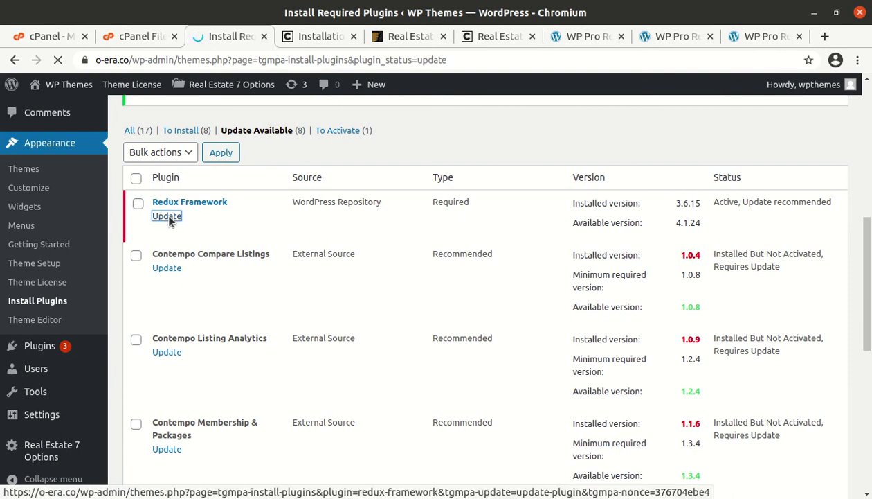
pyautogui.scroll(-1, 272, 315)
pyautogui.scroll(-8, 272, 315)
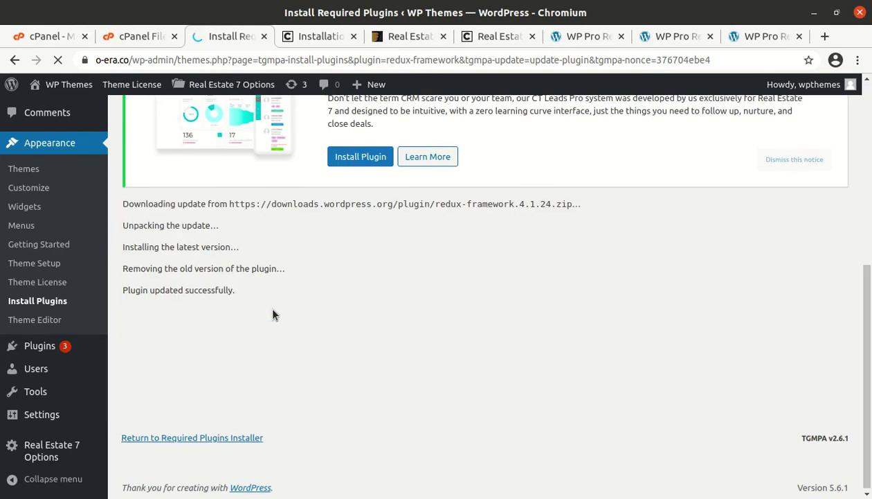
pyautogui.click(192, 439)
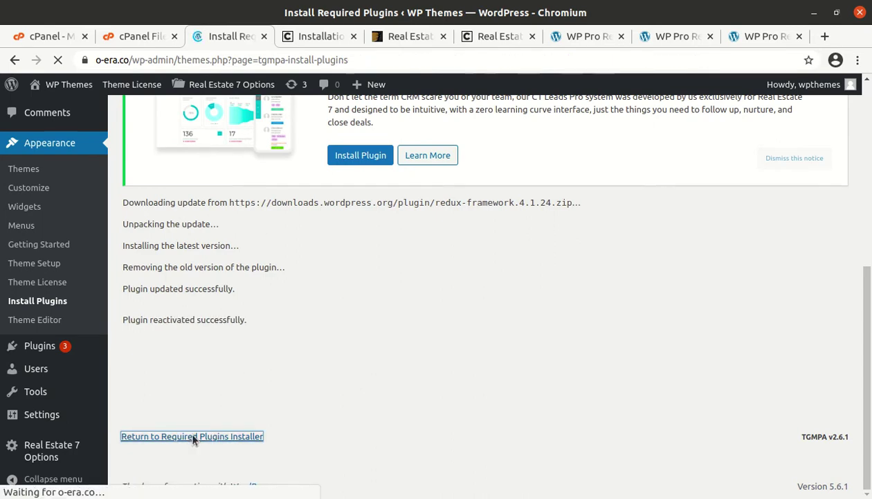
# Install the recommended Booking Calendar plugin from the required plugins installer and activate it.
pyautogui.scroll(-5, 217, 430)
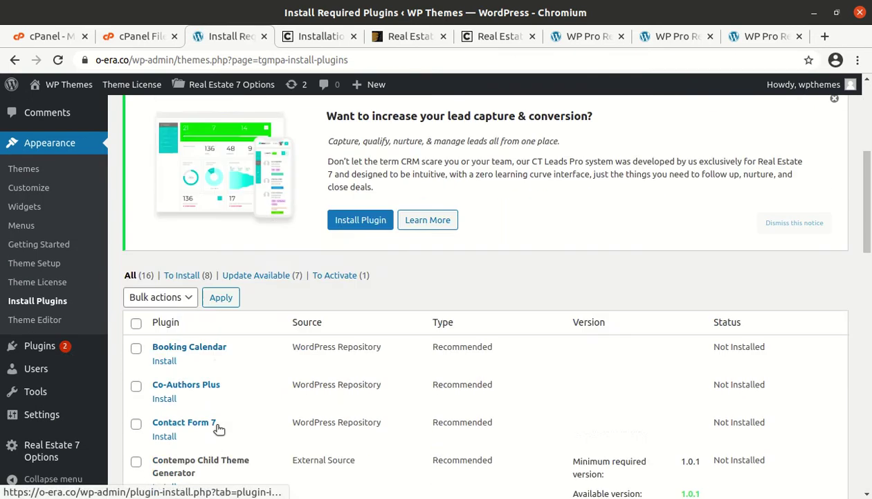
pyautogui.click(165, 216)
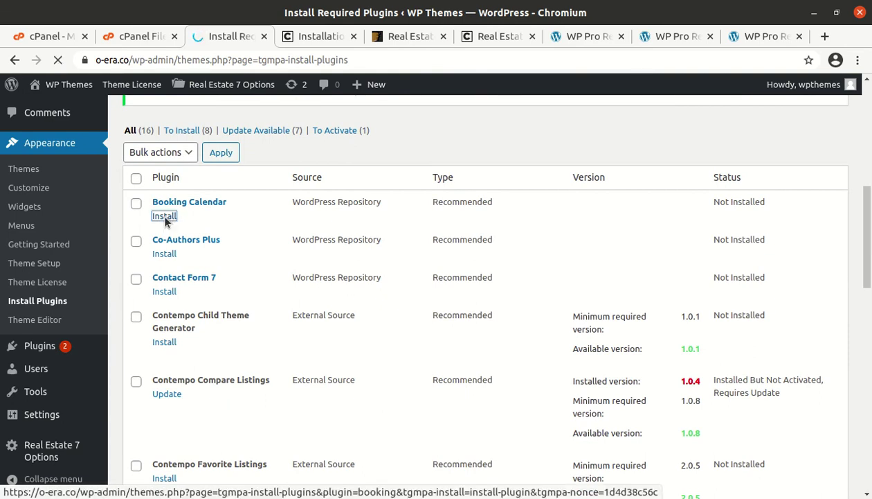
pyautogui.scroll(-3, 233, 312)
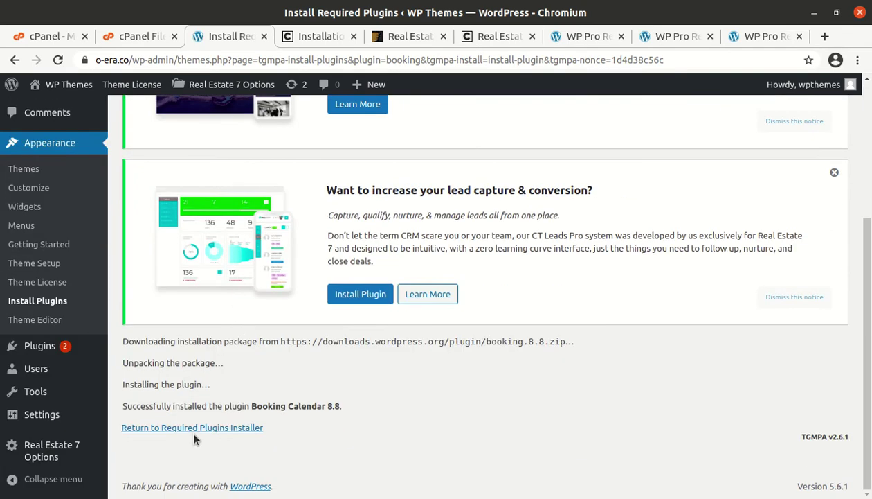
pyautogui.click(197, 428)
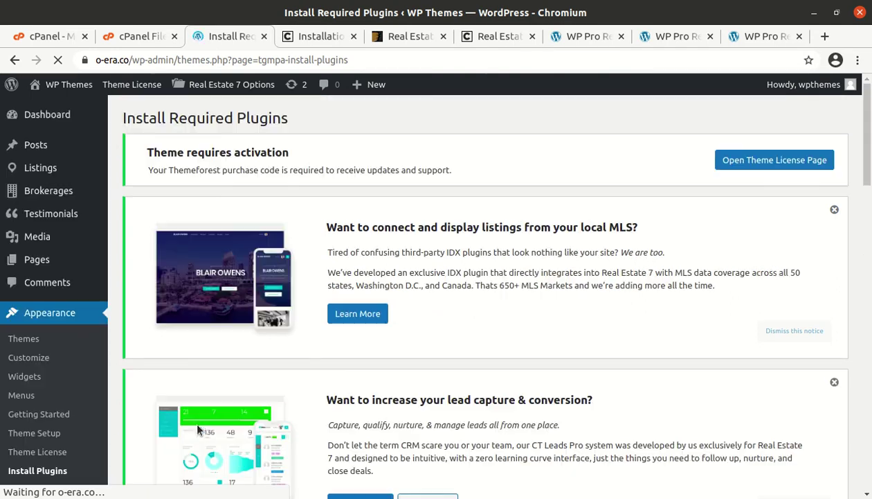
pyautogui.scroll(-5, 195, 422)
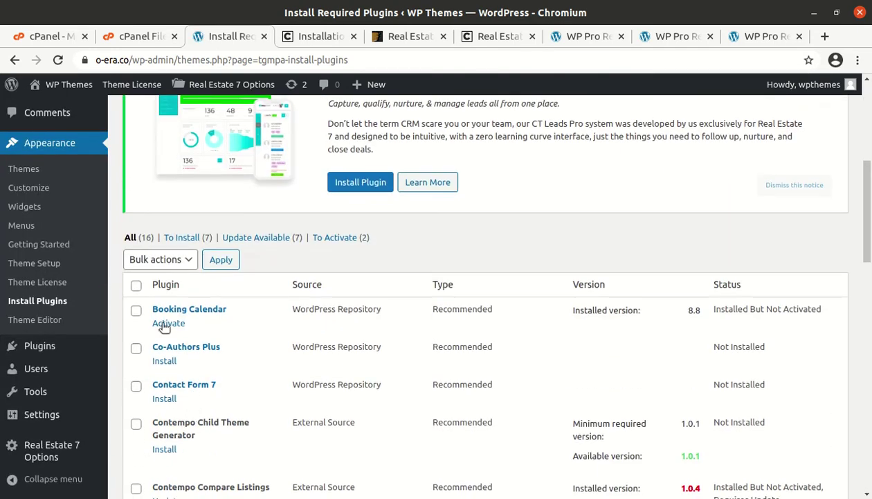
pyautogui.click(166, 323)
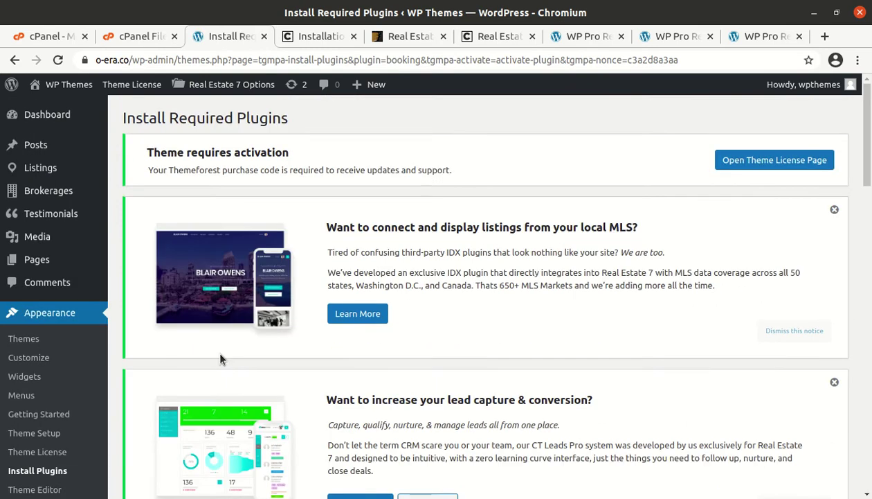
# Read the promotional notices about local MLS listings and lead capture, and dismiss both of them.
pyautogui.scroll(-1, 220, 357)
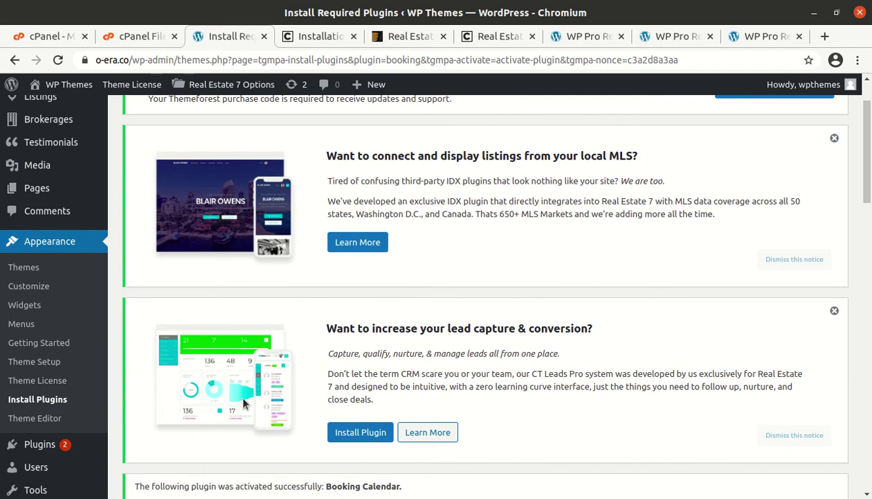
pyautogui.moveTo(335, 330); pyautogui.dragTo(615, 335)
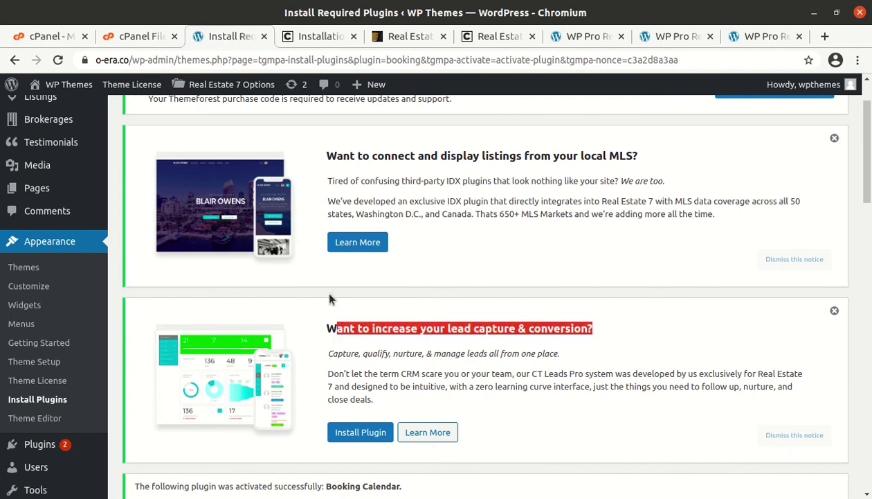
pyautogui.scroll(2, 329, 299)
pyautogui.moveTo(321, 228); pyautogui.dragTo(423, 240)
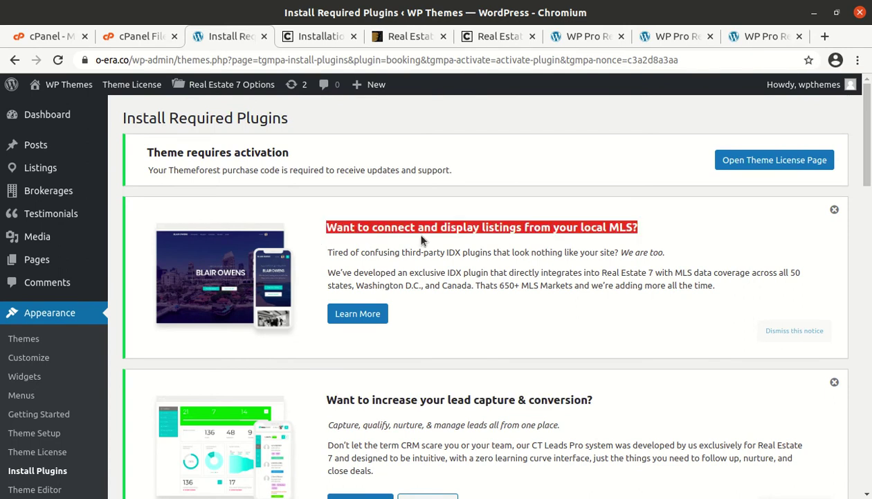
pyautogui.moveTo(506, 239); pyautogui.dragTo(635, 227)
pyautogui.moveTo(355, 257); pyautogui.dragTo(579, 253)
pyautogui.scroll(-3, 530, 315)
pyautogui.scroll(3, 547, 317)
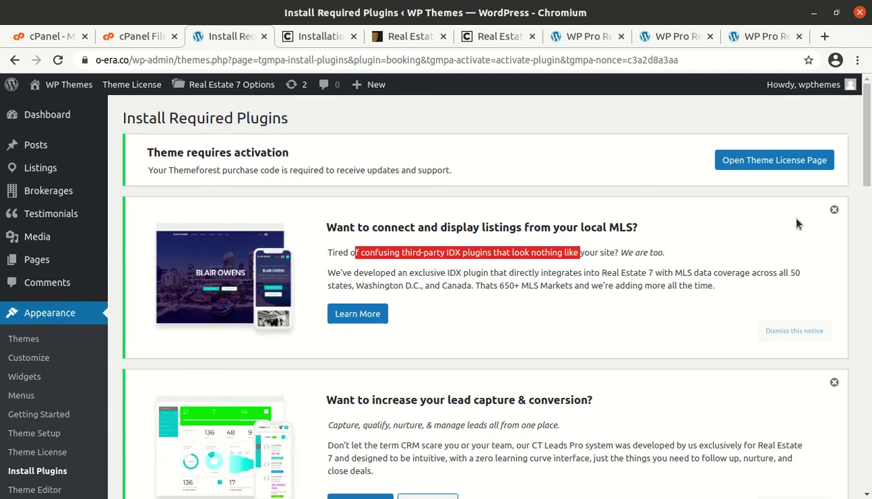
pyautogui.click(834, 210)
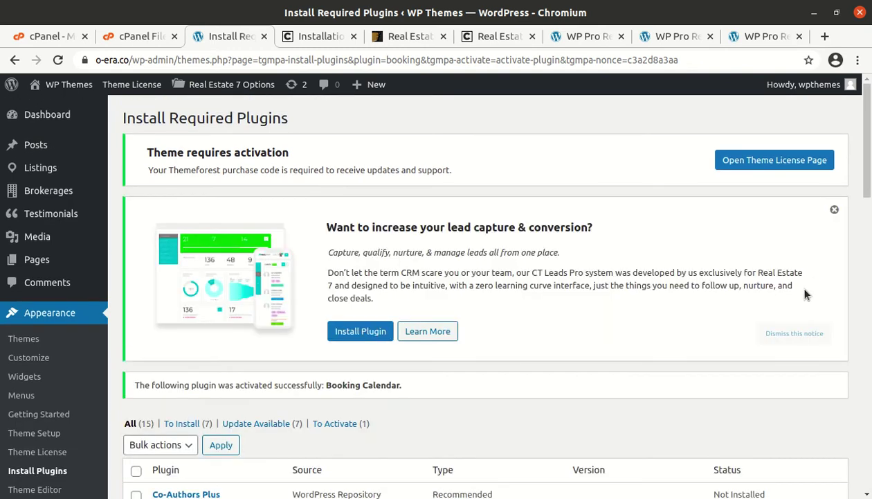
pyautogui.click(835, 211)
# Try to install the recommended Co-Authors Plus plugin, and open the list of installed plugins.
pyautogui.scroll(-2, 446, 302)
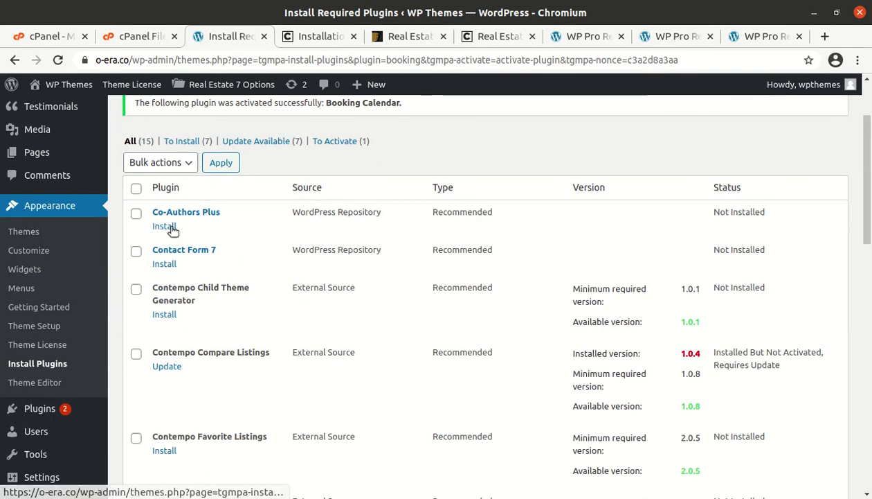
pyautogui.click(169, 226)
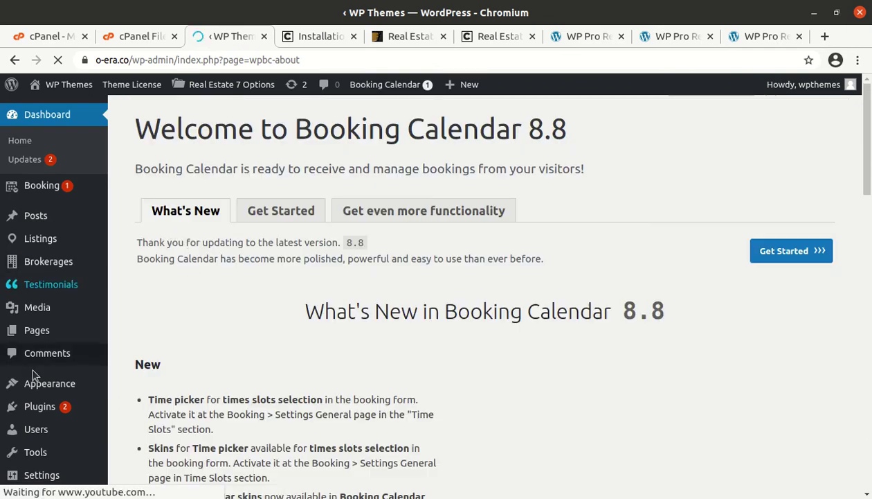
pyautogui.scroll(-3, 32, 364)
pyautogui.moveTo(60, 352)
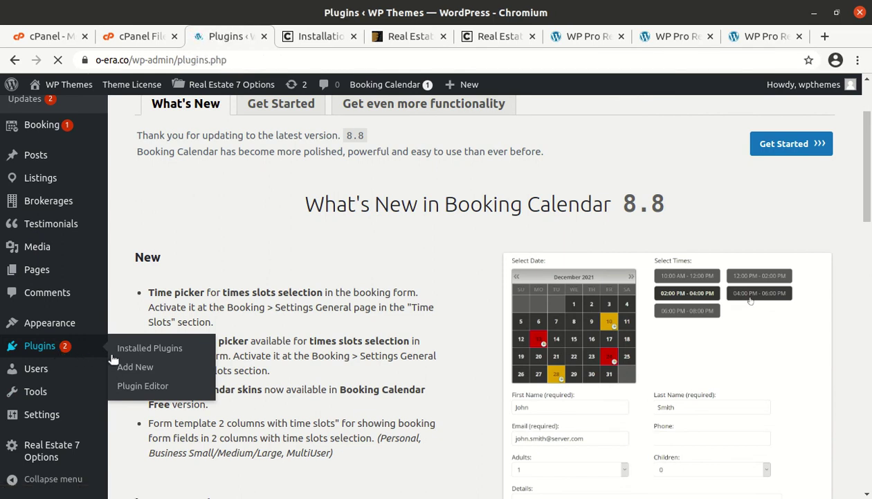
# Dismiss the Redux registration notice above the list of installed plugins.
pyautogui.scroll(-8, 273, 408)
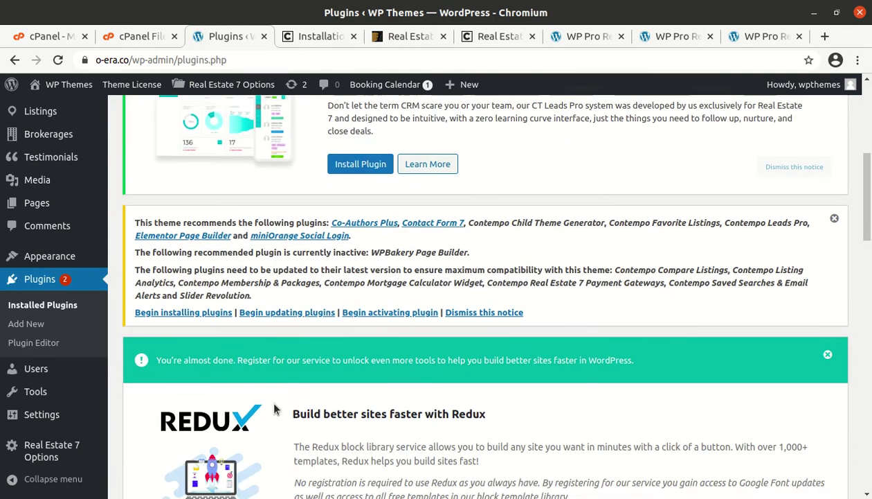
pyautogui.scroll(-3, 273, 409)
pyautogui.scroll(3, 778, 241)
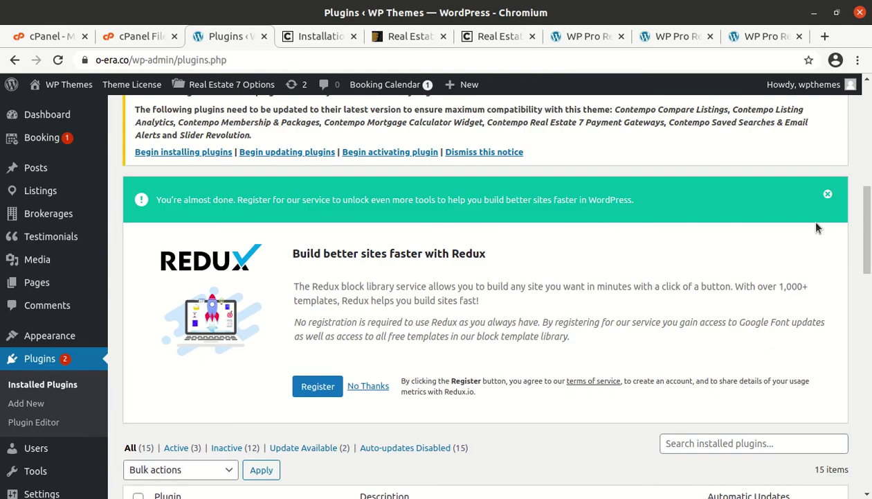
pyautogui.click(829, 197)
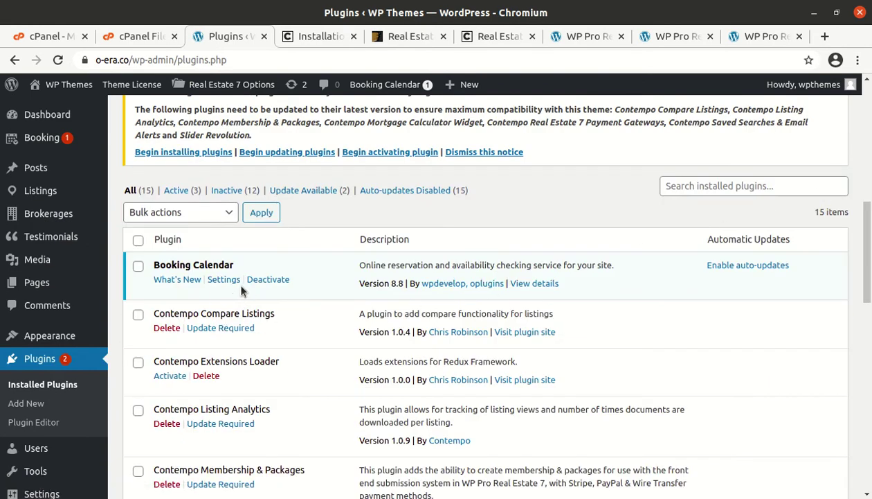
# Update the Contempo Compare Listings plugin through the required plugins installer and return to the installer list.
pyautogui.click(220, 327)
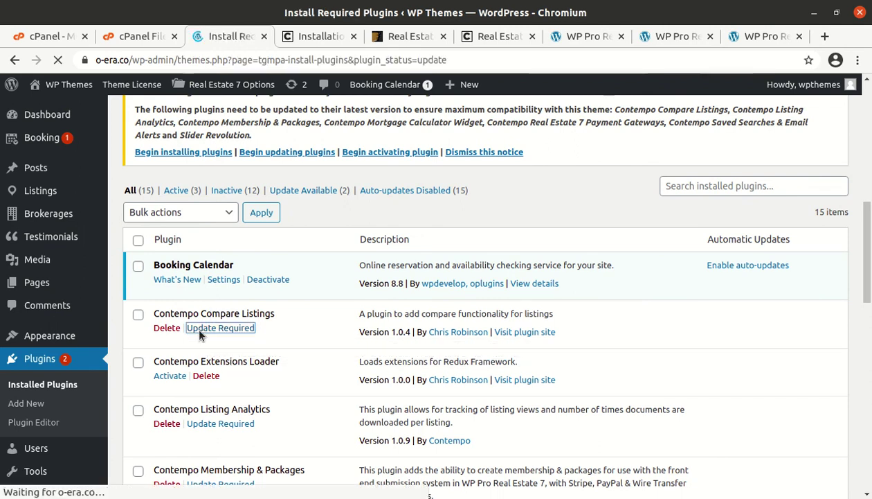
pyautogui.scroll(-5, 201, 335)
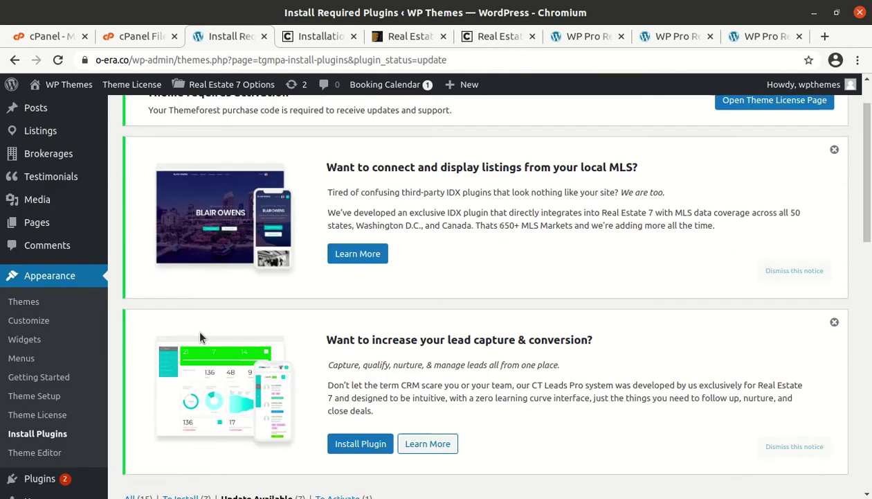
pyautogui.click(168, 253)
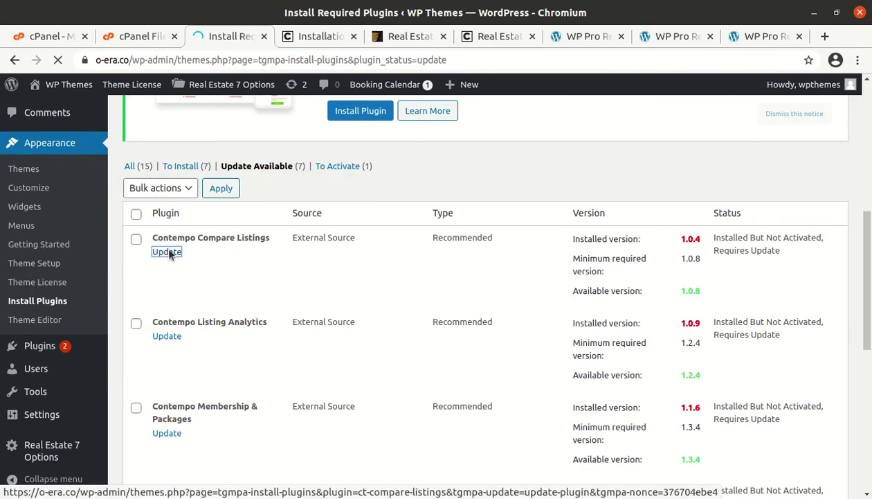
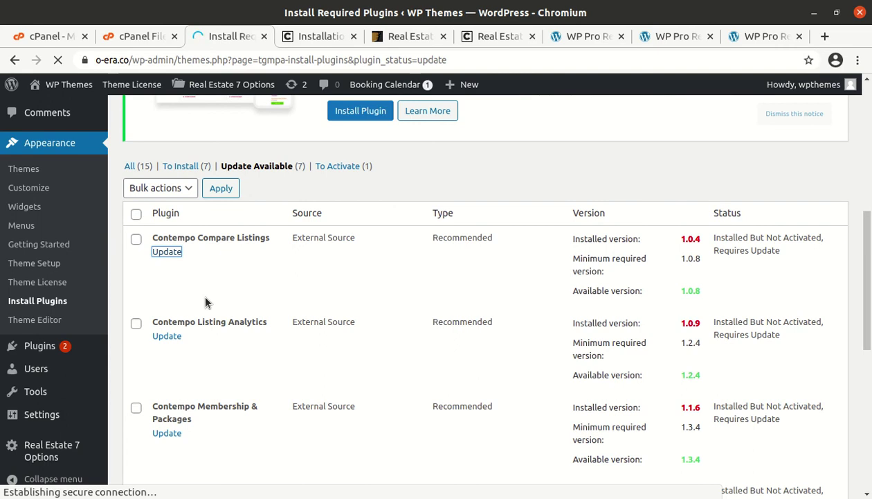
pyautogui.scroll(-6, 205, 302)
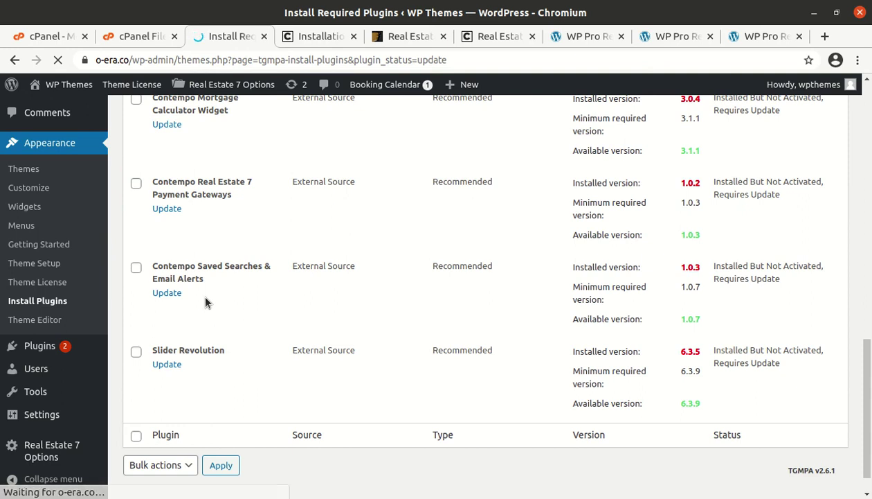
pyautogui.scroll(3, 205, 302)
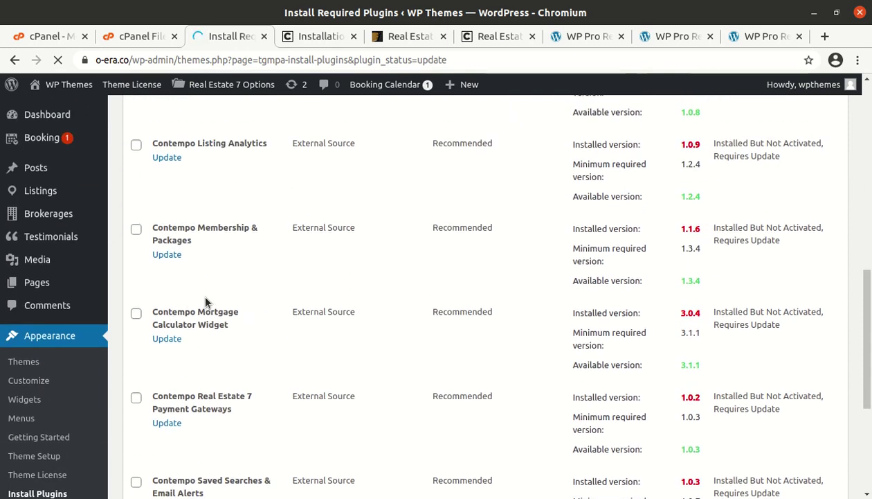
pyautogui.scroll(2, 205, 301)
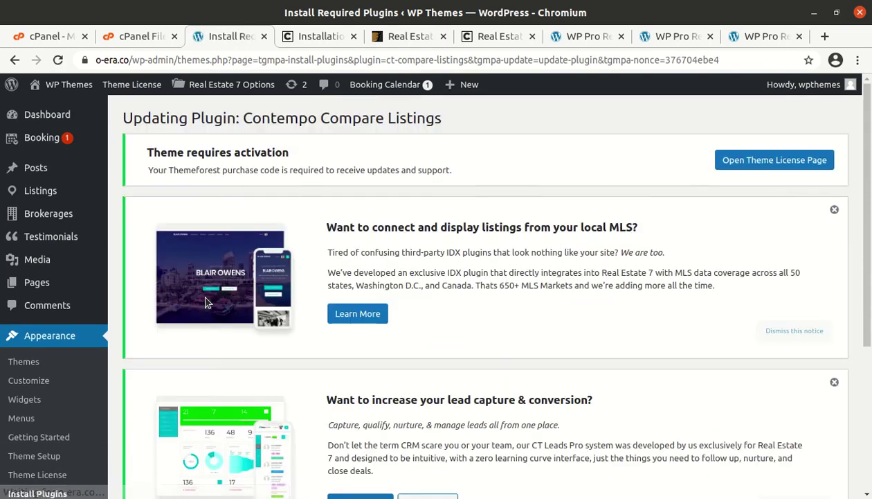
pyautogui.scroll(-5, 205, 302)
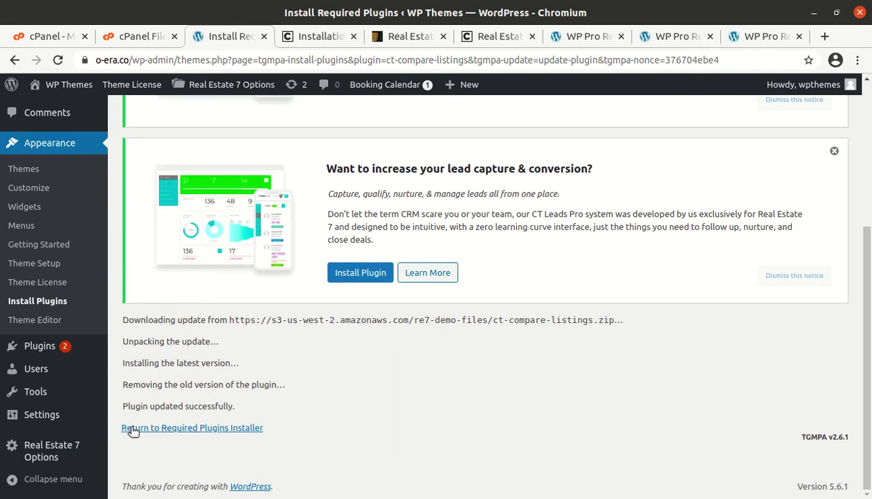
pyautogui.click(166, 433)
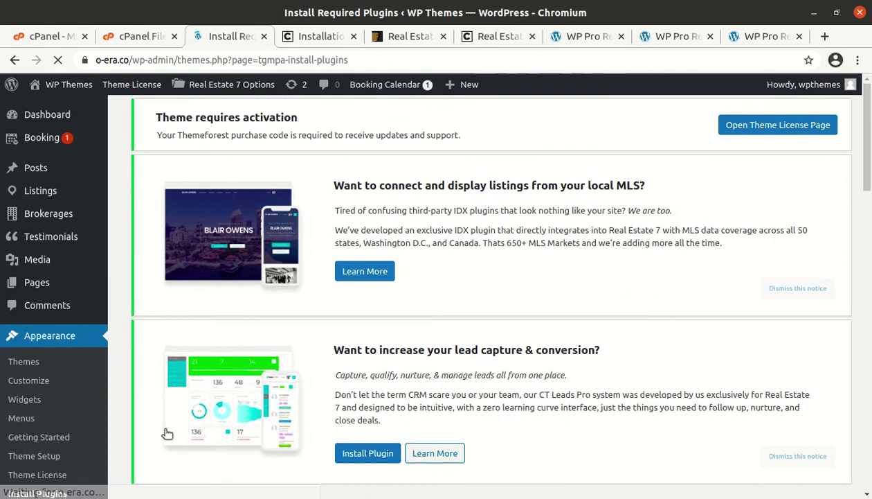
# Install the recommended Co-Authors Plus plugin from the required plugins installer.
pyautogui.scroll(-3, 180, 422)
pyautogui.scroll(-3, 191, 408)
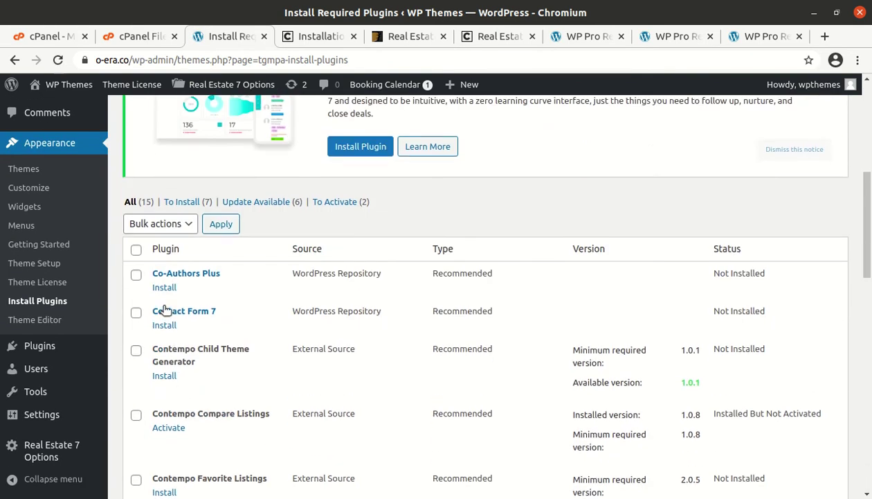
pyautogui.click(163, 288)
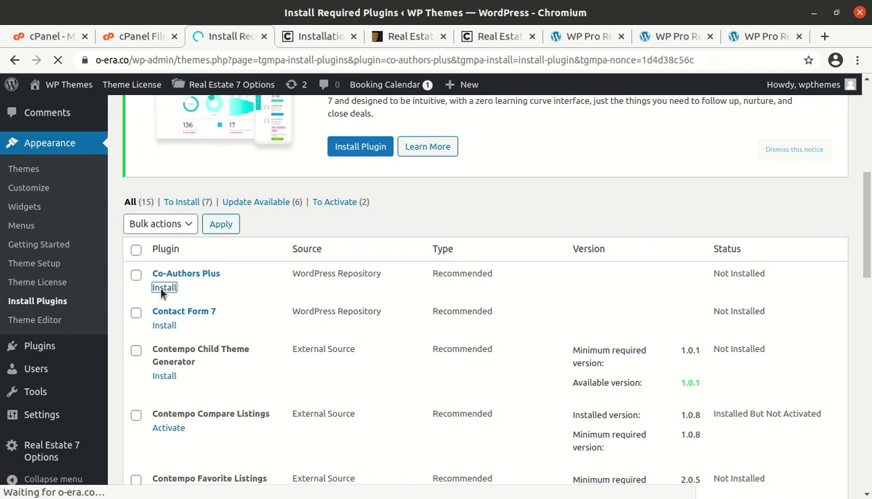
pyautogui.scroll(-3, 174, 303)
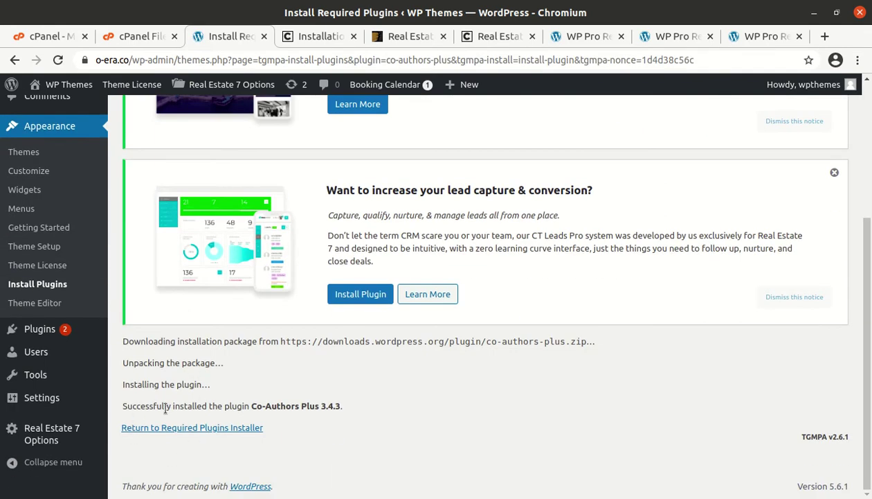
# Return to the required plugins installer list and activate the Co-Authors Plus plugin.
pyautogui.click(199, 429)
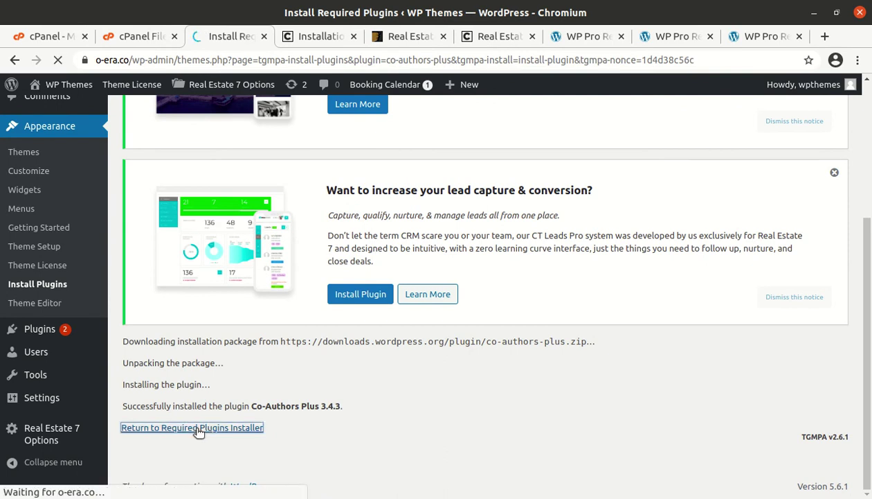
pyautogui.scroll(-2, 209, 413)
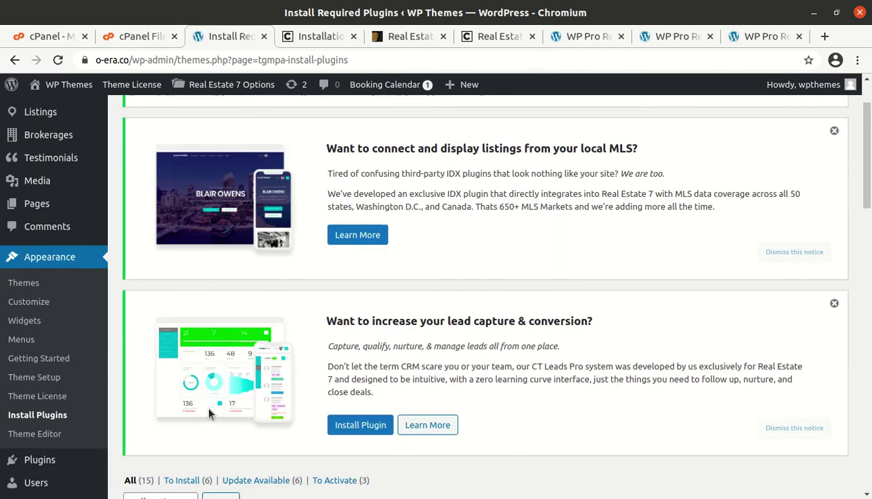
pyautogui.scroll(-5, 209, 413)
pyautogui.click(170, 252)
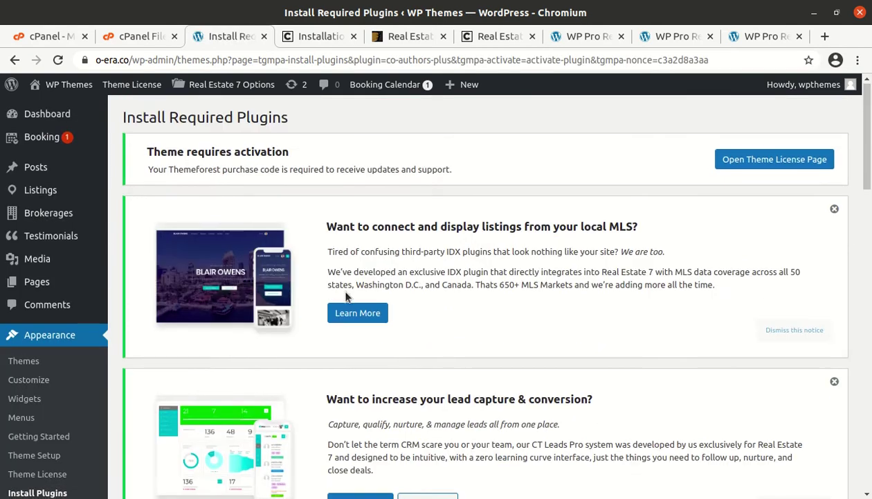
# Install the recommended Contact Form 7 plugin from the required plugins list and activate it.
pyautogui.scroll(-4, 318, 302)
pyautogui.scroll(-2, 318, 302)
pyautogui.click(162, 254)
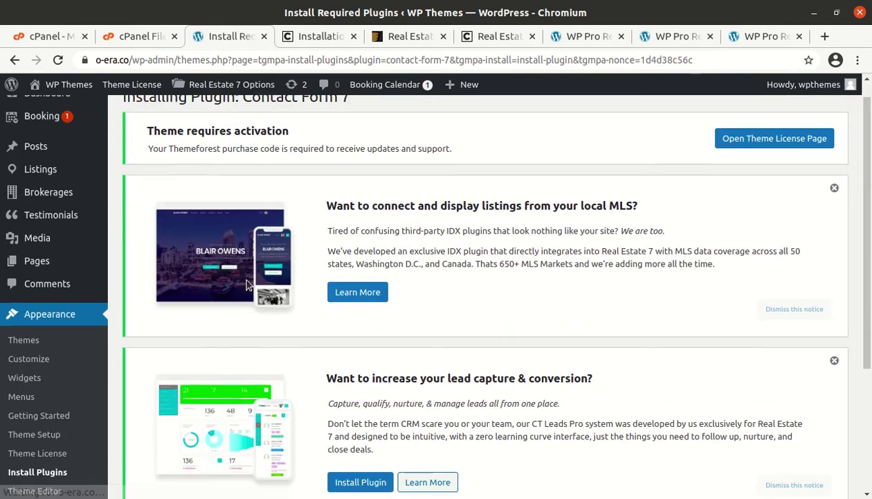
pyautogui.scroll(-3, 248, 285)
pyautogui.click(176, 428)
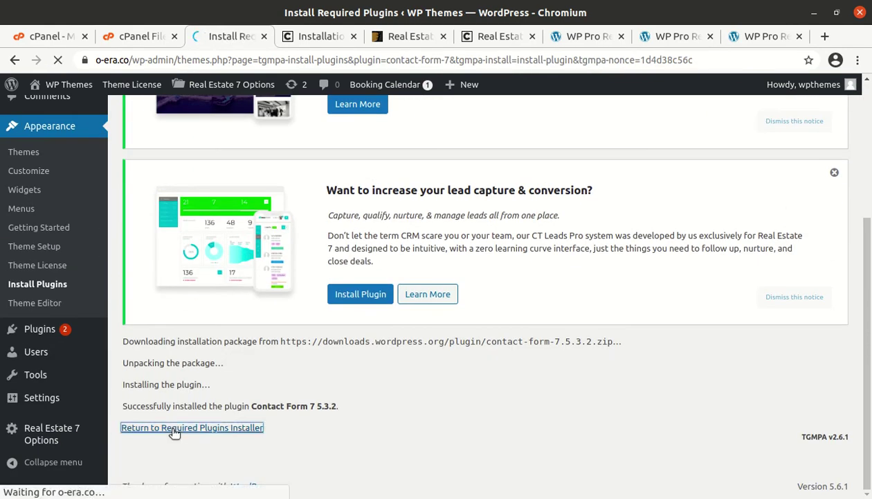
pyautogui.scroll(-5, 227, 390)
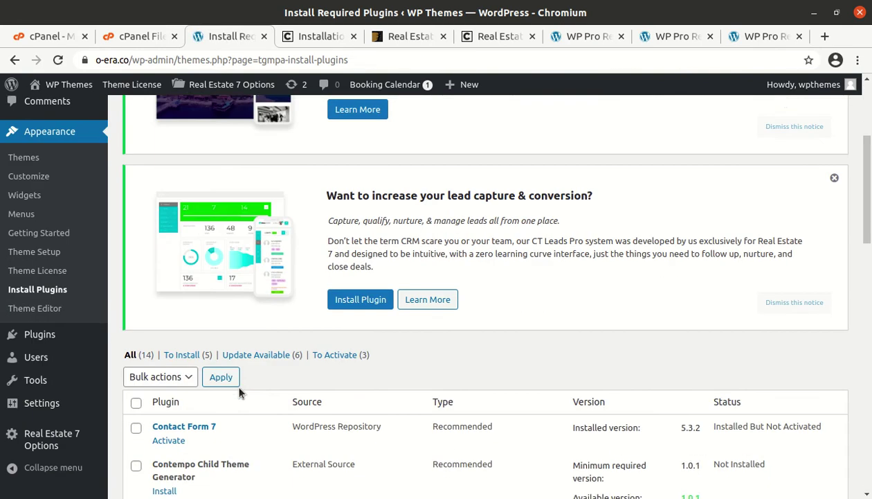
pyautogui.scroll(-1, 226, 390)
pyautogui.click(170, 252)
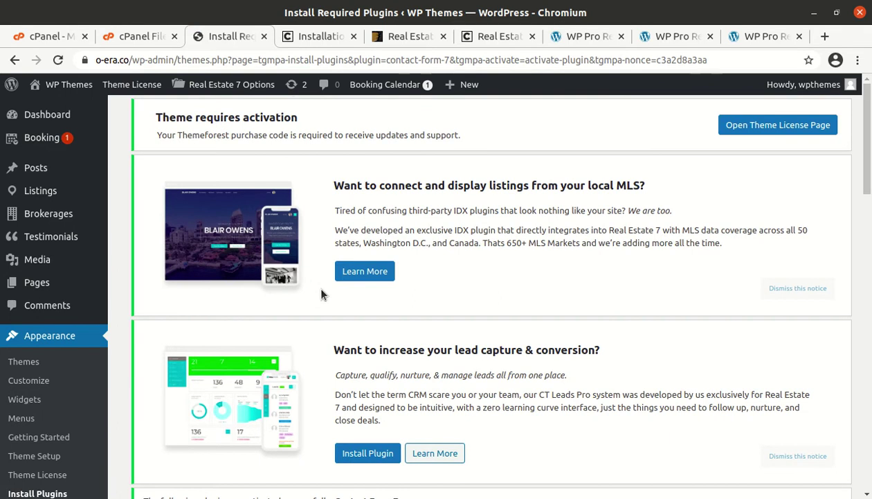
# Install the Contempo Child Theme Generator plugin and return to the required plugins installer list.
pyautogui.scroll(-3, 343, 324)
pyautogui.scroll(-6, 342, 323)
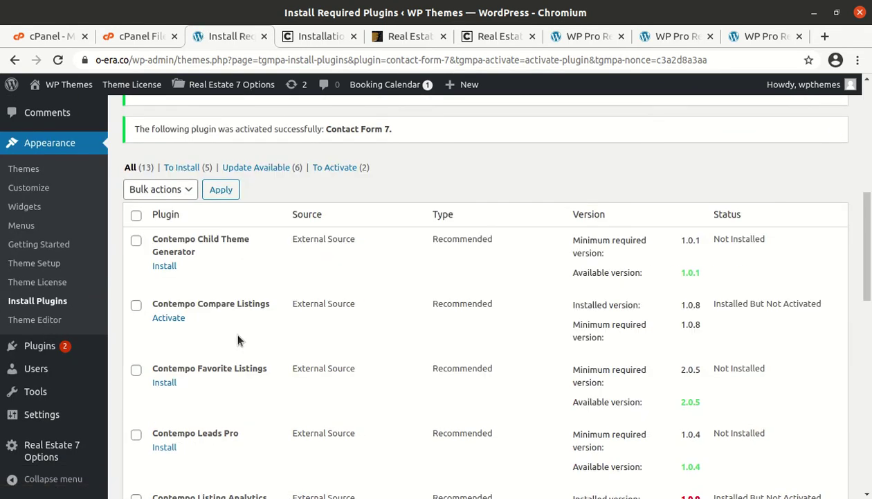
pyautogui.click(165, 266)
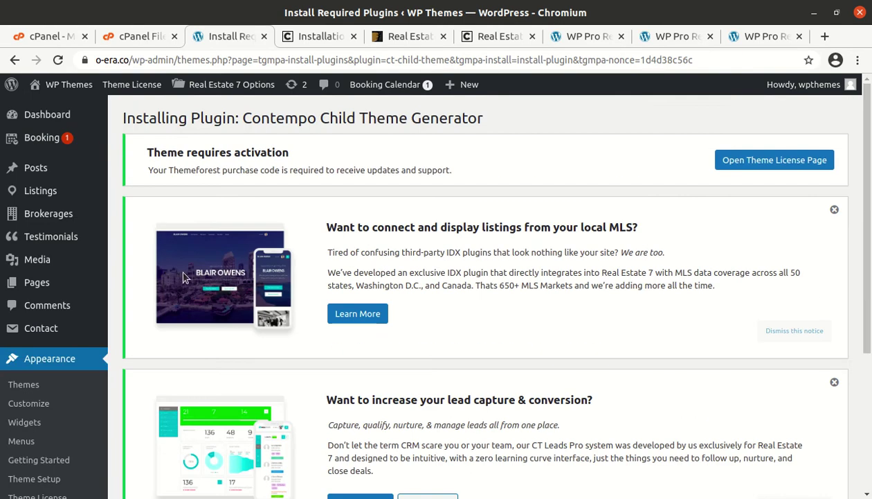
pyautogui.scroll(-5, 182, 274)
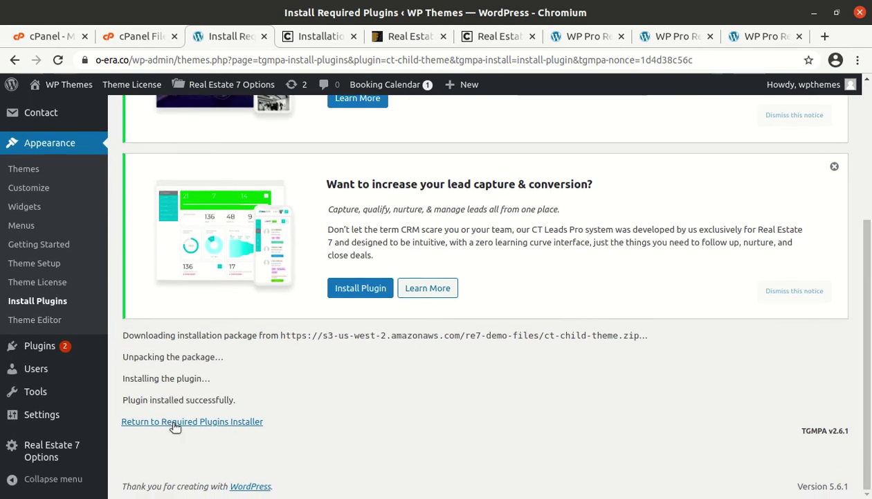
pyautogui.click(174, 424)
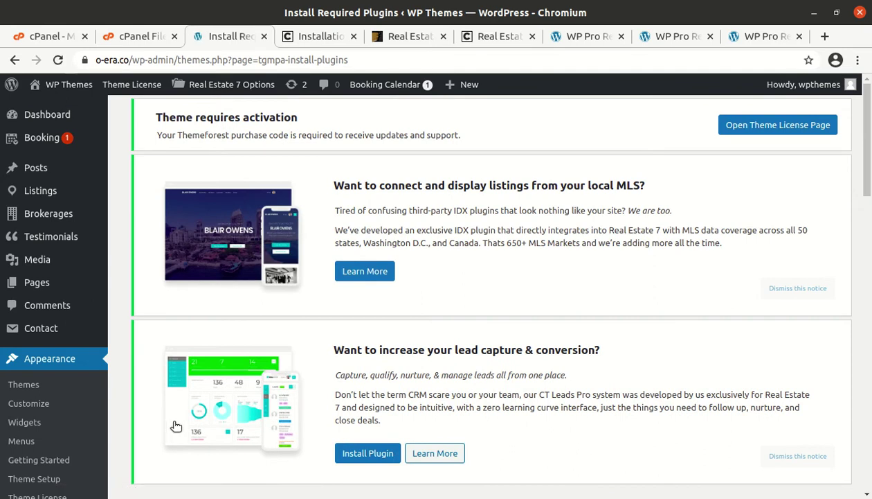
# Activate the Contempo Child Theme Generator plugin and the Contempo Compare Listings plugin.
pyautogui.scroll(-5, 181, 421)
pyautogui.click(172, 372)
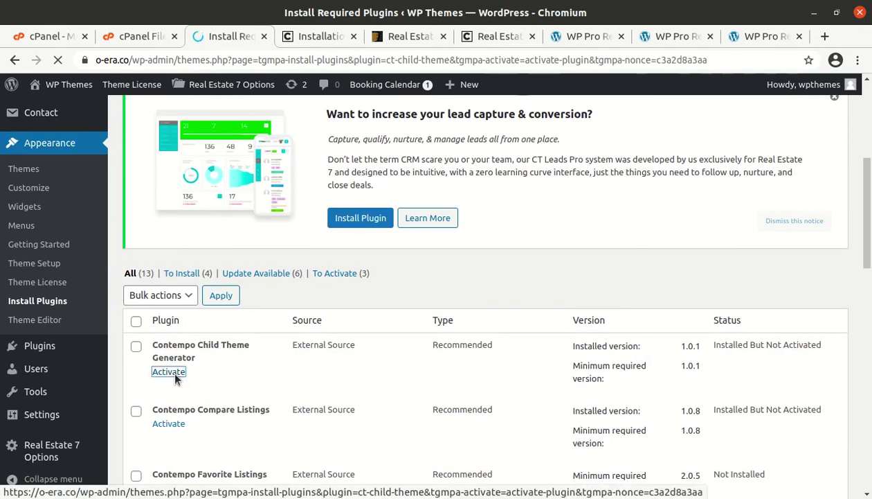
pyautogui.scroll(-6, 175, 375)
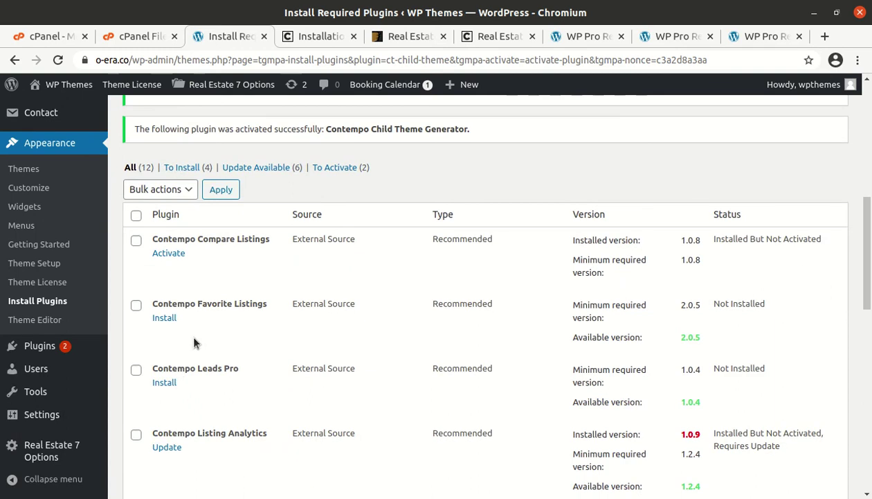
pyautogui.click(171, 255)
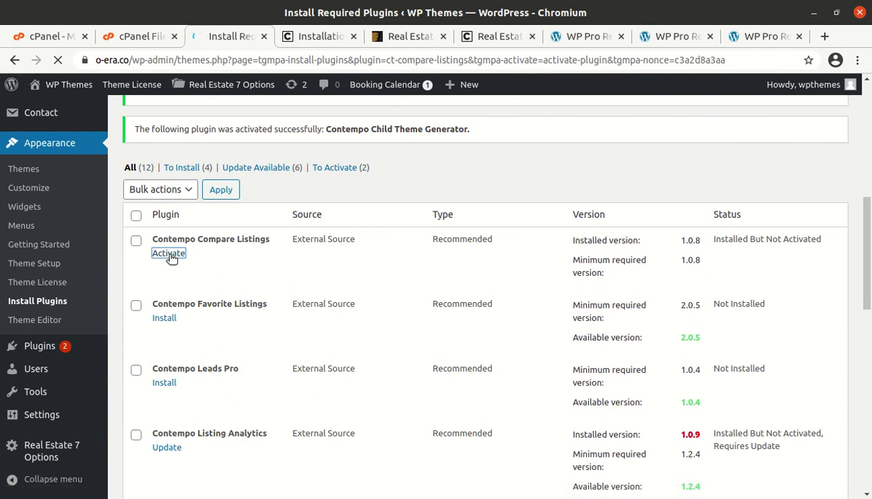
# Install the Contempo Favorite Listings plugin, return to the required plugins installer and activate it.
pyautogui.scroll(-3, 216, 337)
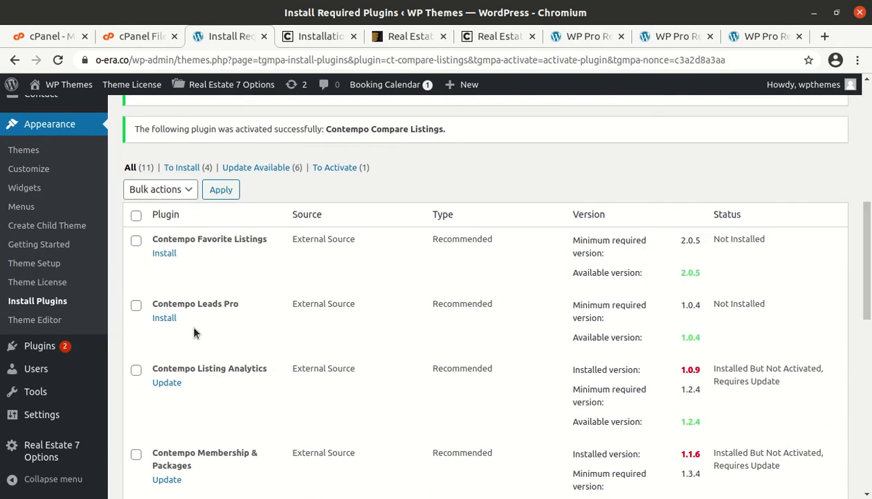
pyautogui.click(165, 254)
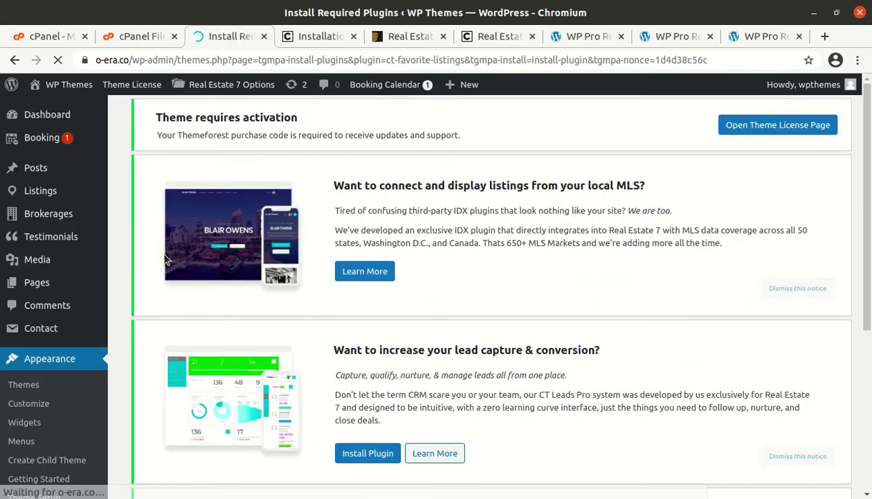
pyautogui.scroll(-4, 250, 312)
pyautogui.scroll(-1, 251, 311)
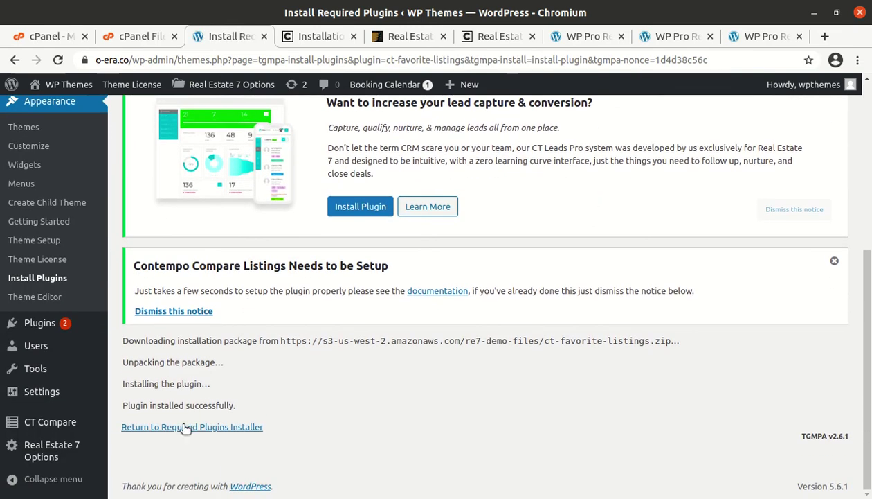
pyautogui.click(189, 427)
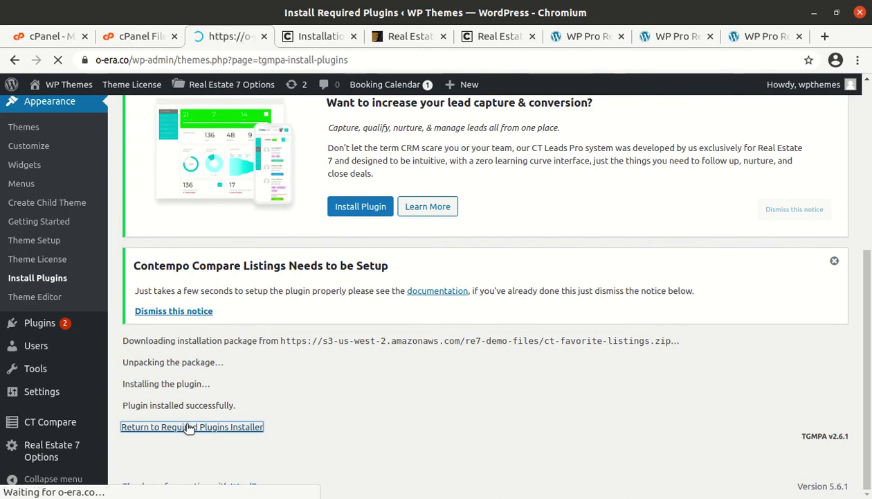
pyautogui.scroll(-3, 185, 398)
pyautogui.scroll(-3, 190, 403)
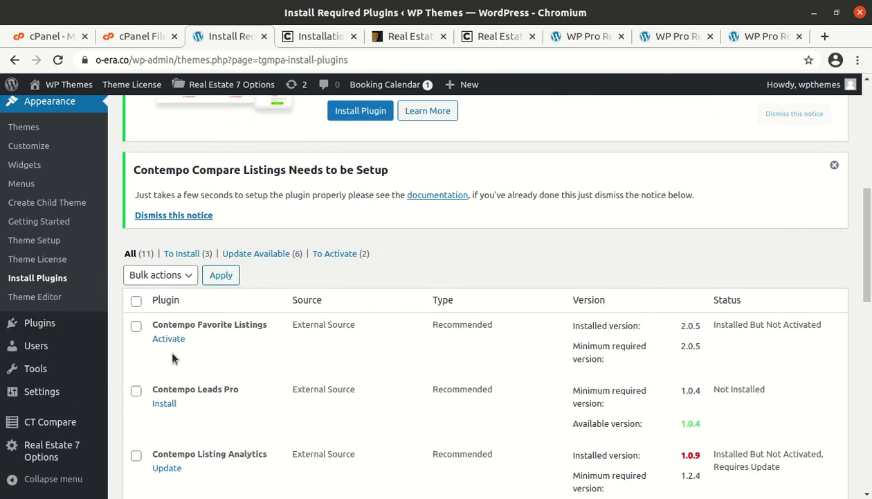
pyautogui.click(168, 339)
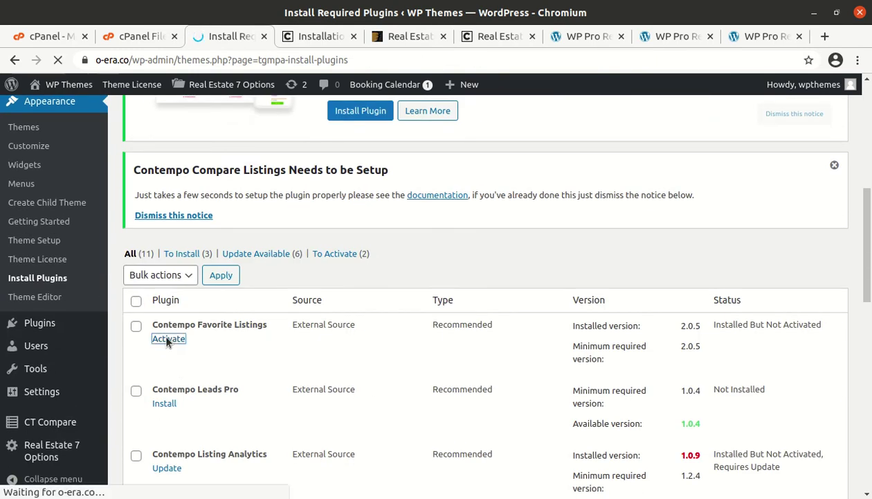
# Install the Contempo Leads Pro plugin from the required plugins installer and activate it.
pyautogui.scroll(-5, 168, 341)
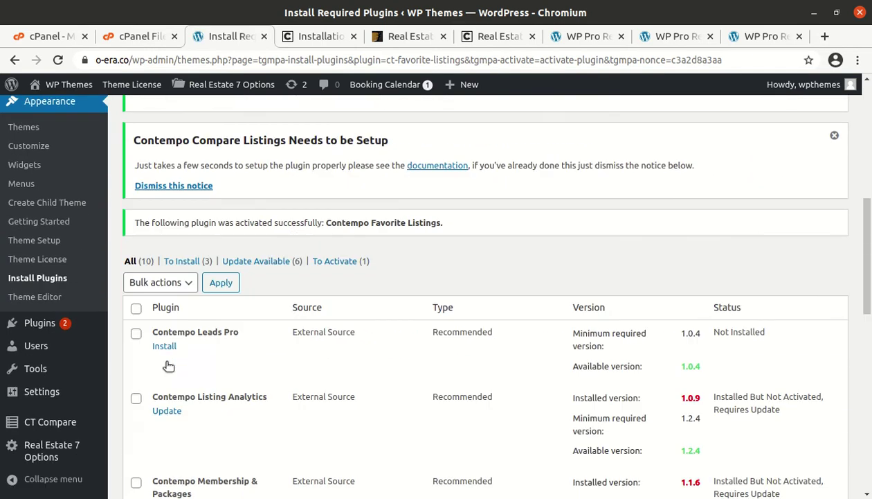
pyautogui.scroll(-2, 168, 366)
pyautogui.click(164, 235)
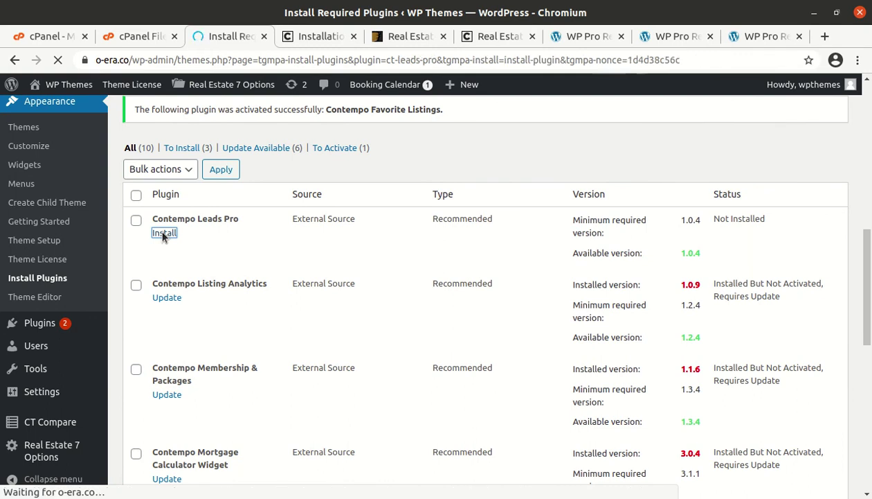
pyautogui.scroll(-3, 253, 352)
pyautogui.scroll(-2, 253, 351)
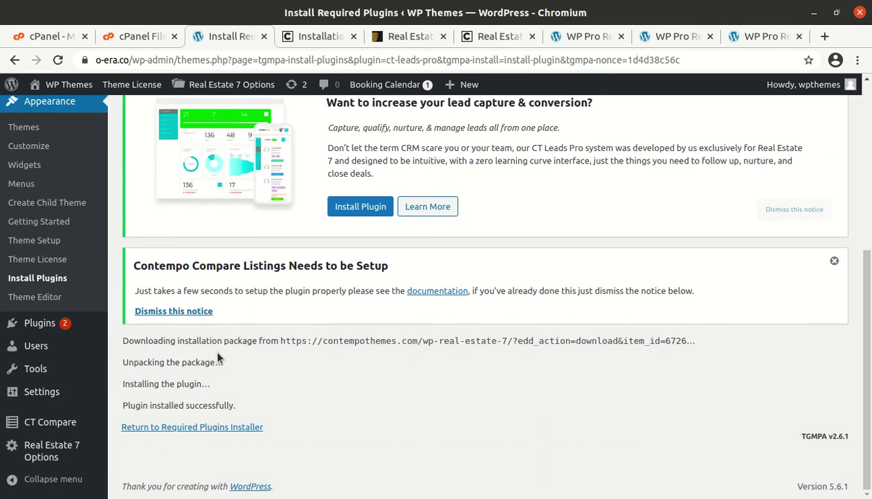
pyautogui.click(156, 429)
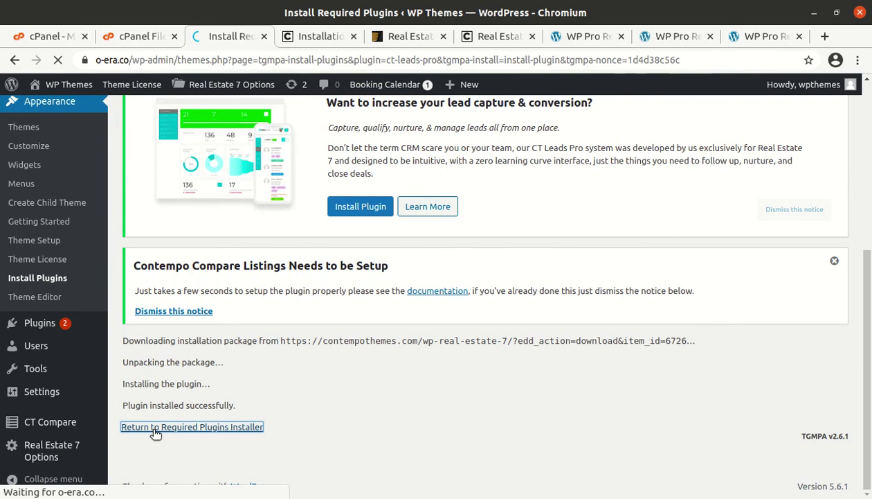
pyautogui.scroll(-5, 202, 424)
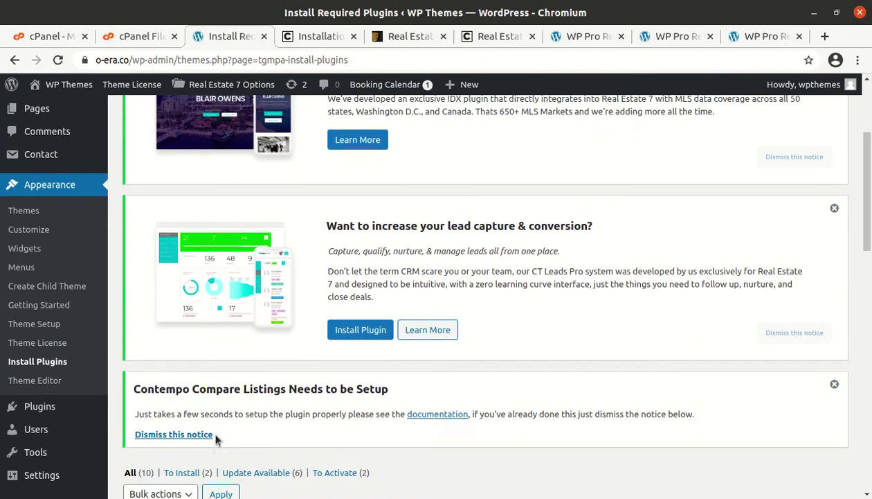
pyautogui.click(169, 338)
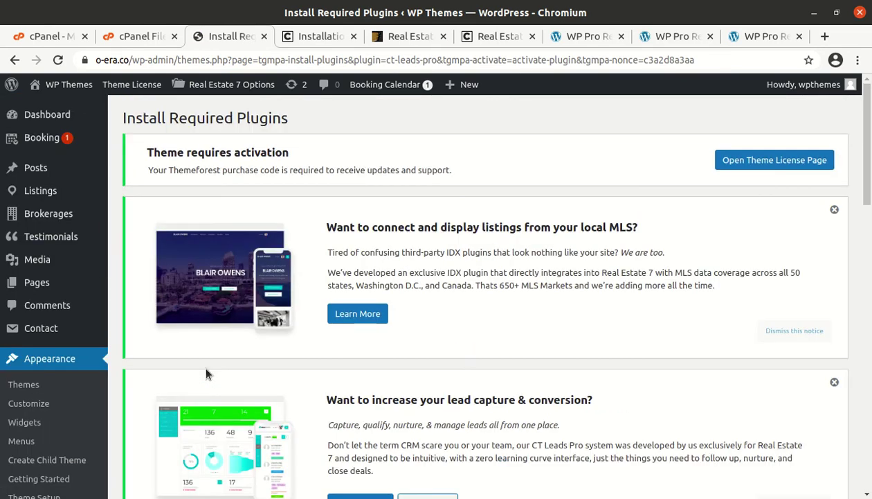
# Update the outdated Contempo Listing Analytics plugin through the required plugins installer and activate it.
pyautogui.scroll(-2, 208, 377)
pyautogui.scroll(-8, 212, 386)
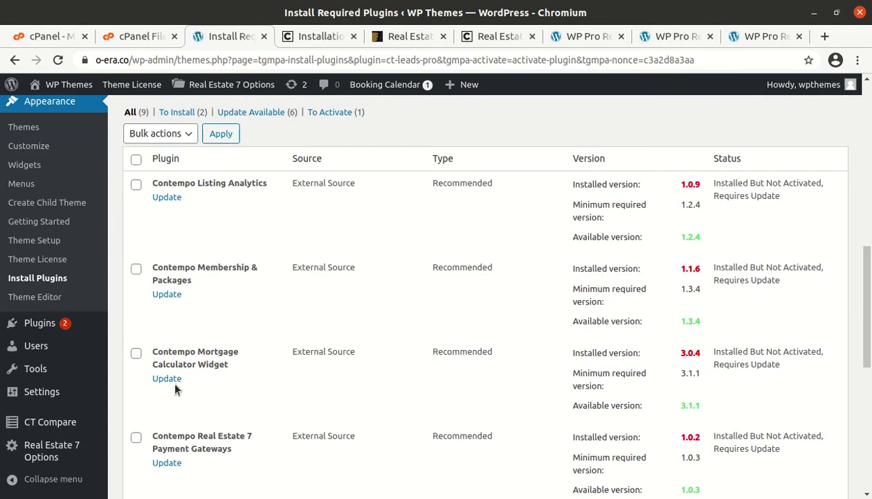
pyautogui.click(176, 199)
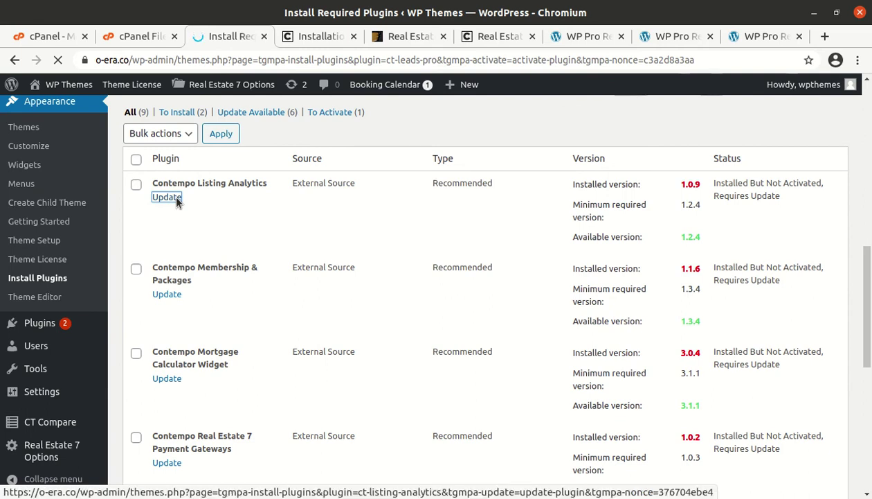
pyautogui.scroll(-3, 291, 409)
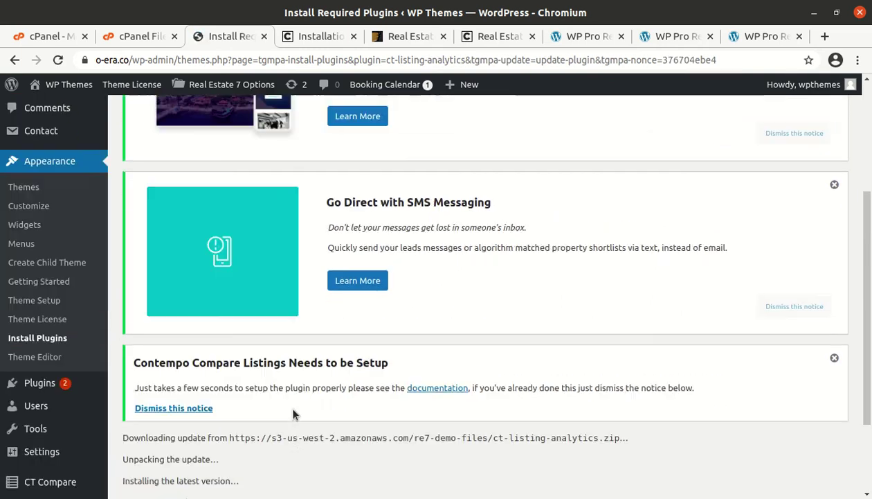
pyautogui.scroll(-2, 291, 414)
pyautogui.click(169, 428)
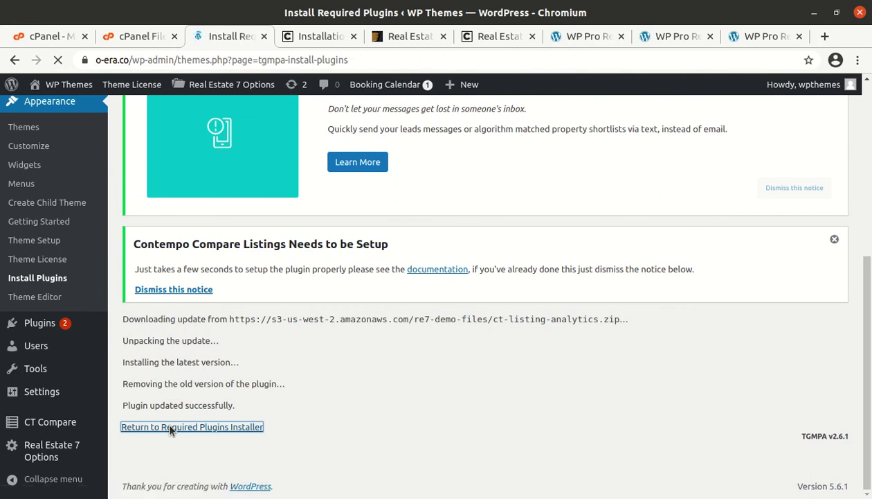
pyautogui.scroll(-7, 172, 429)
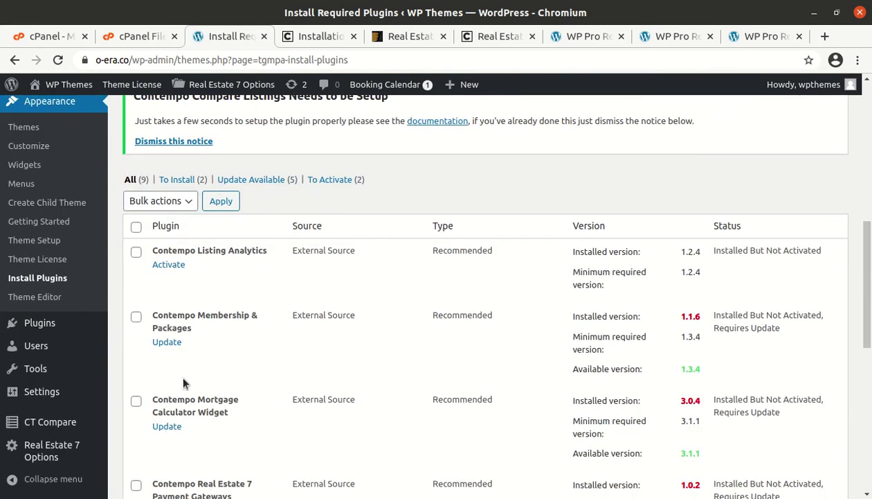
pyautogui.click(168, 265)
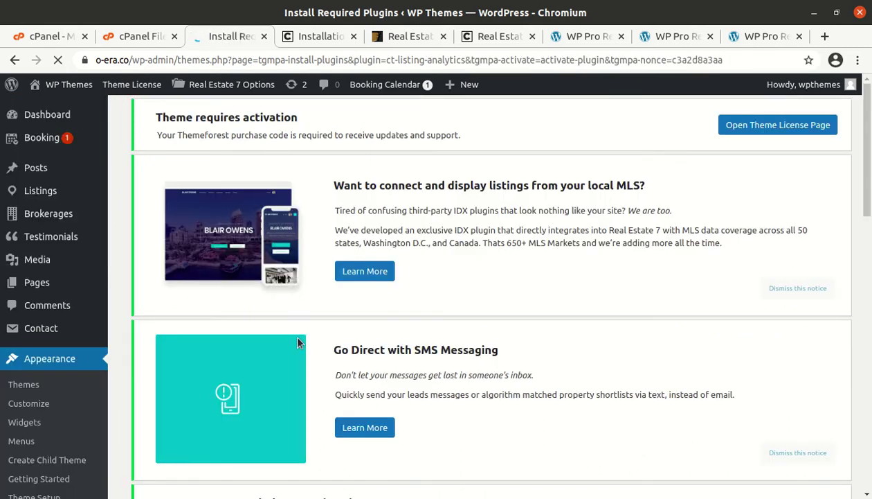
# Update the Contempo Membership & Packages plugin and return to the required plugins installer list.
pyautogui.scroll(-6, 292, 331)
pyautogui.scroll(-1, 212, 374)
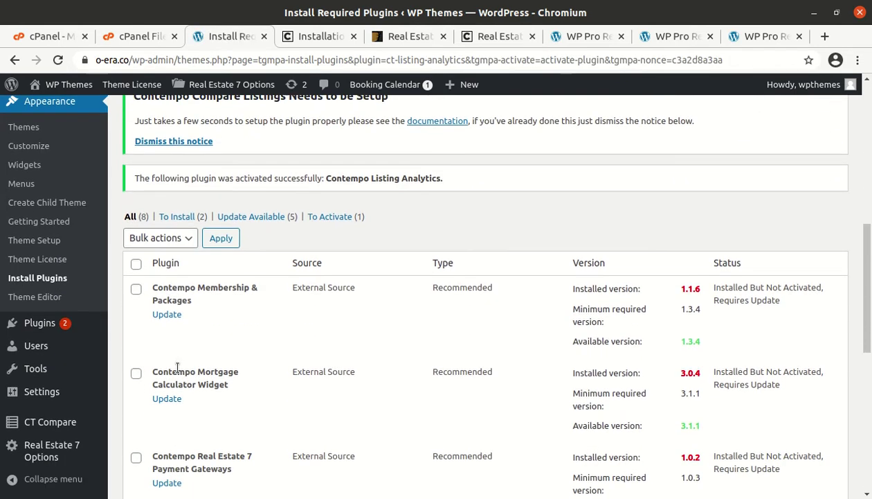
pyautogui.click(167, 315)
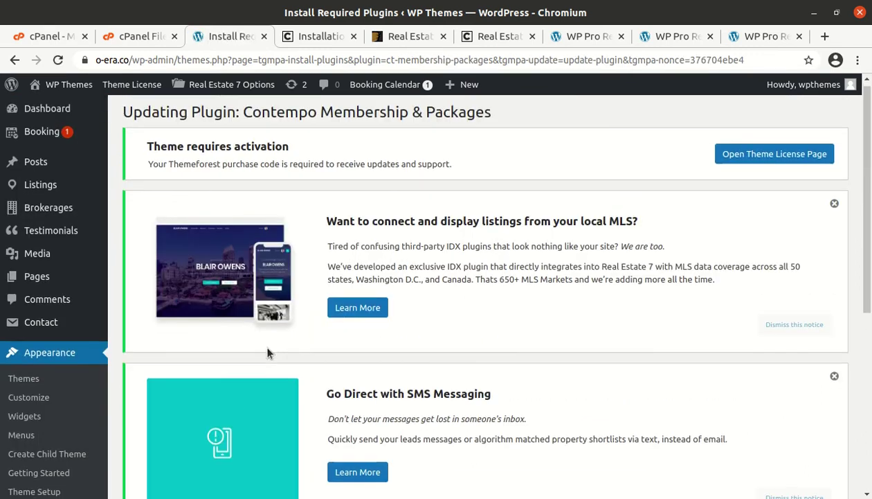
pyautogui.scroll(-5, 263, 342)
pyautogui.click(158, 426)
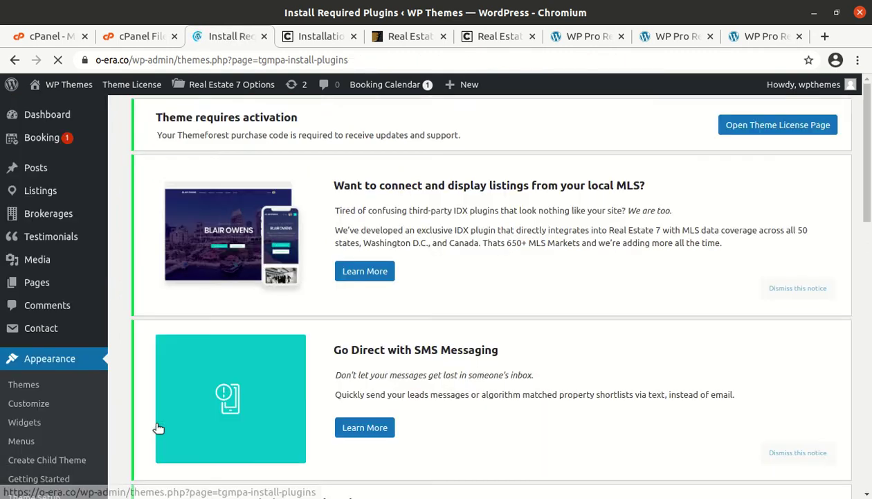
# Try to install the Contempo Membership & Packages plugin and return to the required plugins installer.
pyautogui.scroll(-4, 166, 409)
pyautogui.scroll(-4, 170, 416)
pyautogui.click(169, 386)
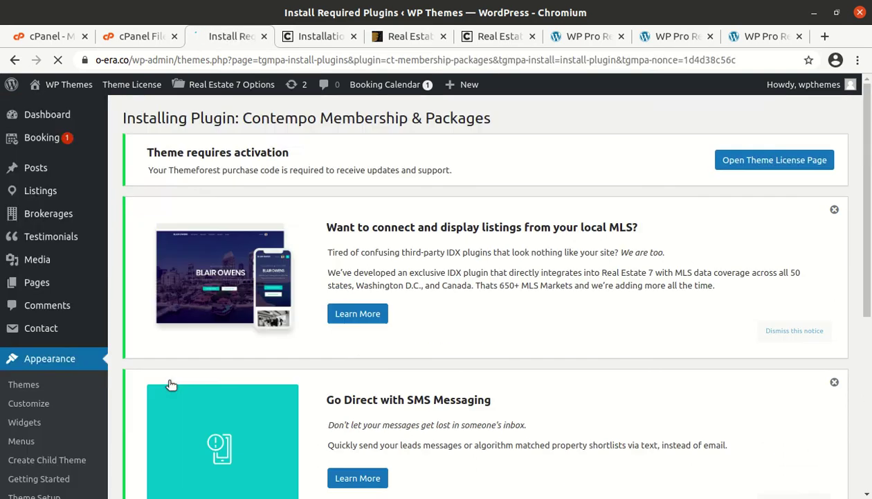
pyautogui.scroll(-4, 171, 385)
pyautogui.scroll(-2, 171, 385)
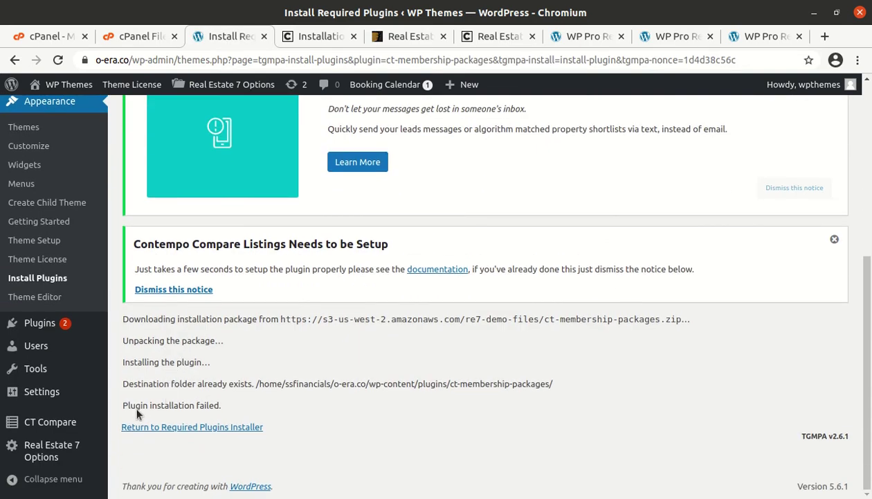
pyautogui.moveTo(149, 386); pyautogui.dragTo(249, 388)
pyautogui.click(339, 398)
pyautogui.click(216, 427)
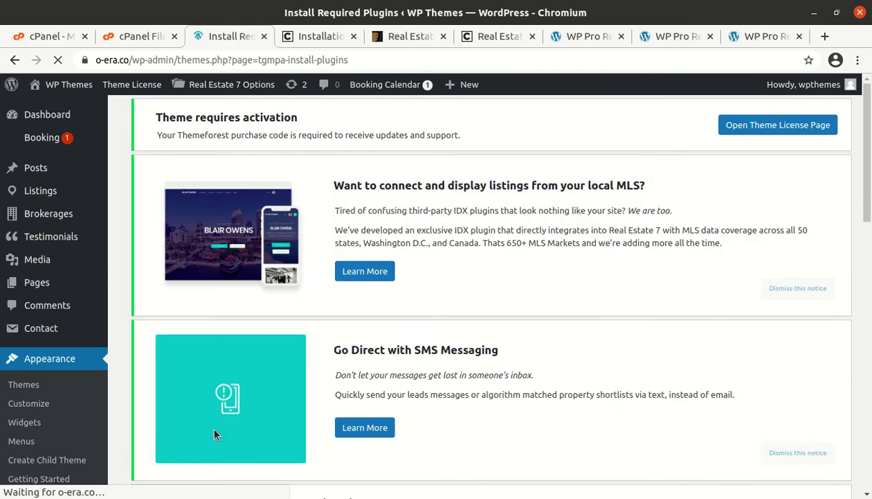
# Install the Elementor Page Builder plugin, return to the required plugins installer and activate it.
pyautogui.scroll(-5, 214, 434)
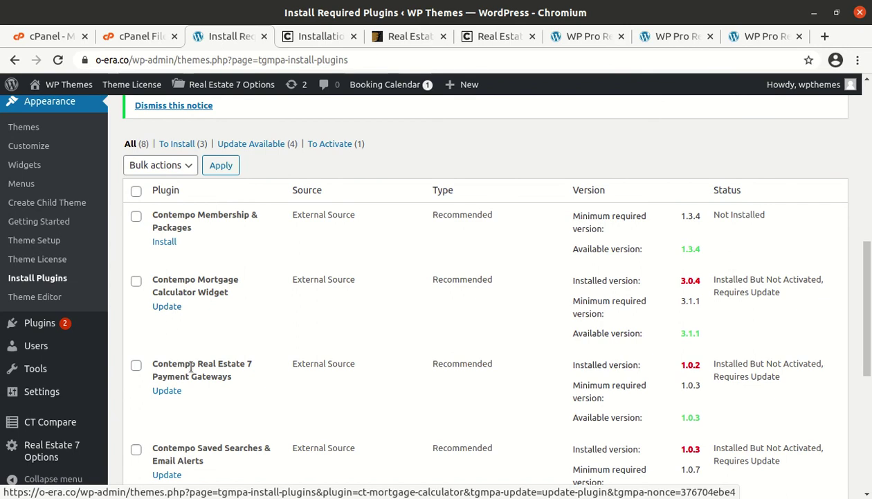
pyautogui.scroll(-4, 192, 427)
pyautogui.click(169, 405)
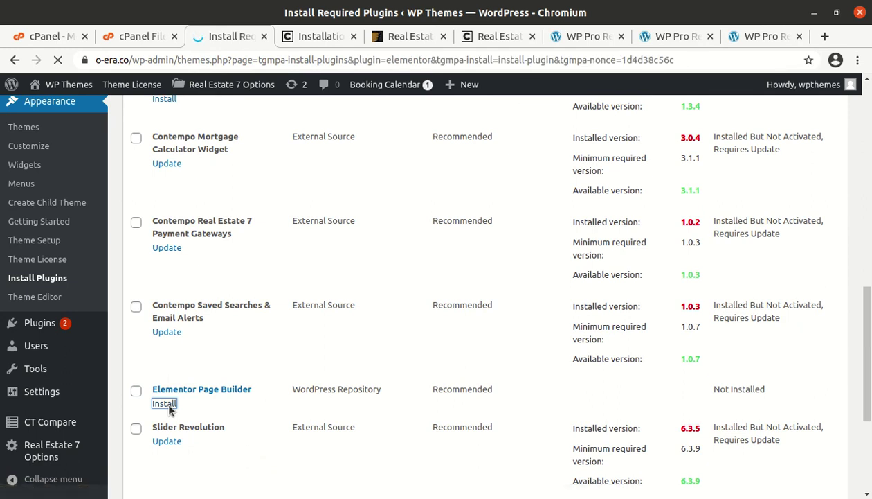
pyautogui.scroll(-5, 191, 435)
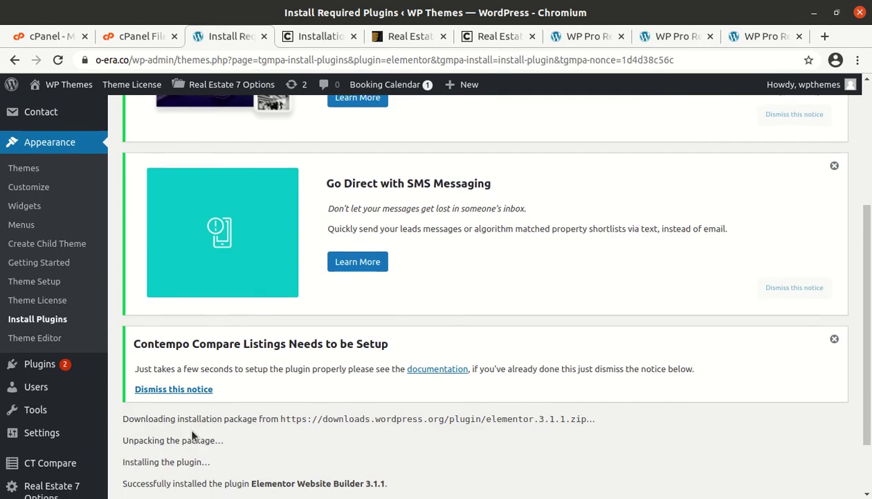
pyautogui.click(191, 429)
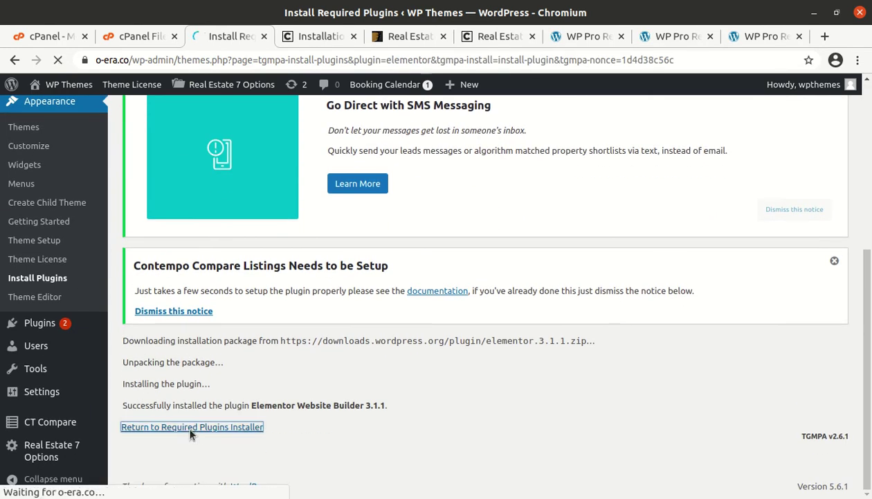
pyautogui.scroll(-7, 191, 434)
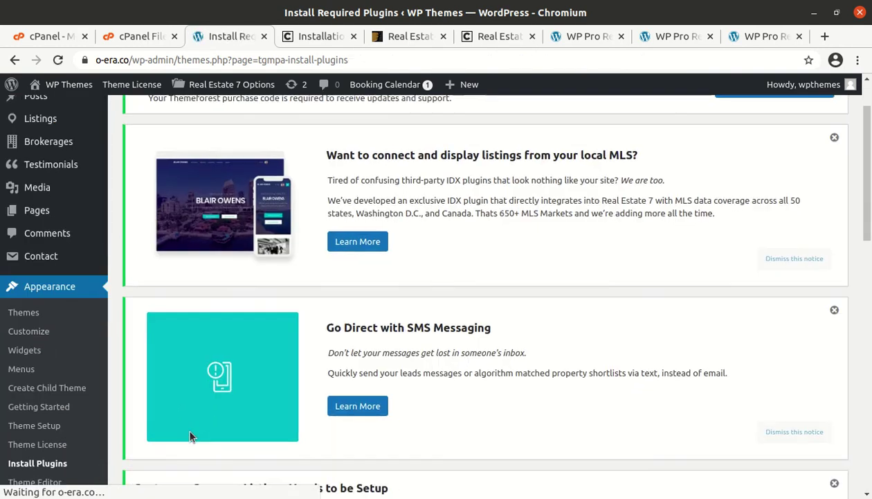
pyautogui.scroll(-3, 185, 435)
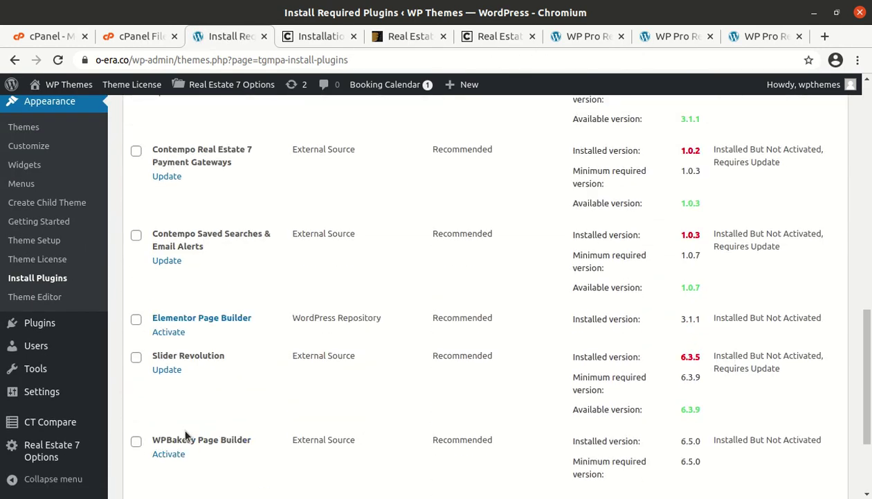
pyautogui.click(169, 333)
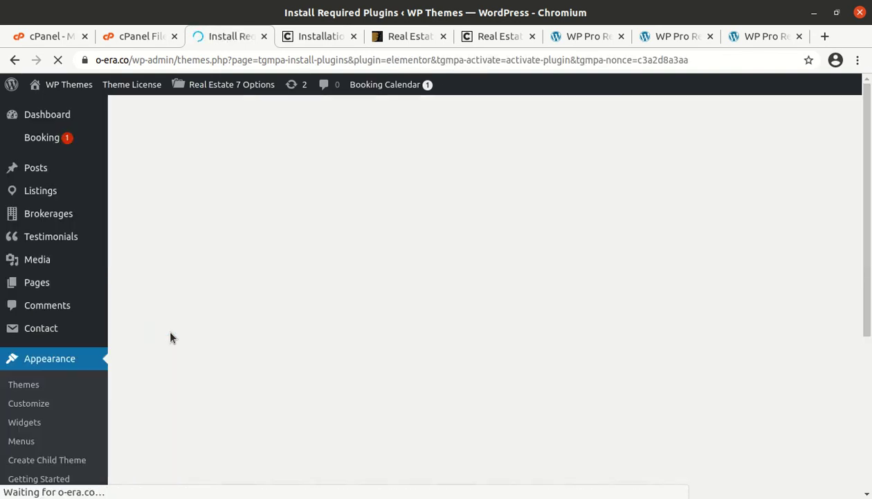
# Go to the site's installed plugins list and activate the Contempo Extensions Loader plugin.
pyautogui.scroll(-12, 218, 389)
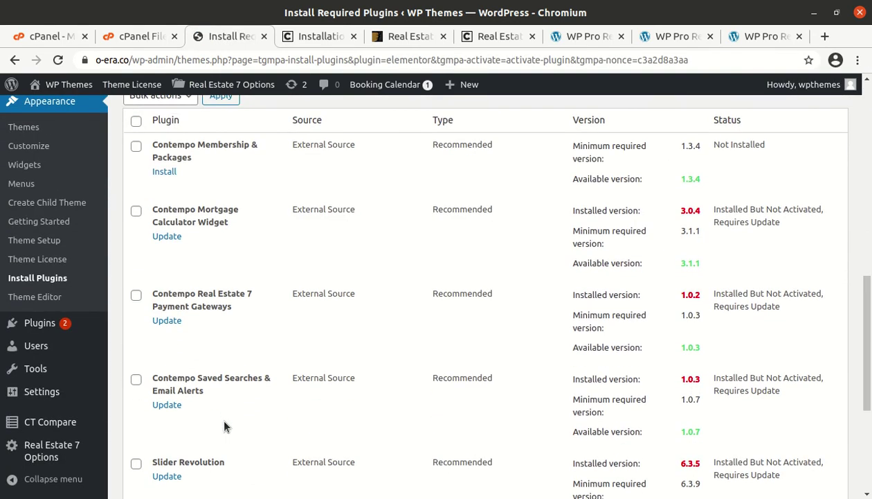
pyautogui.click(168, 382)
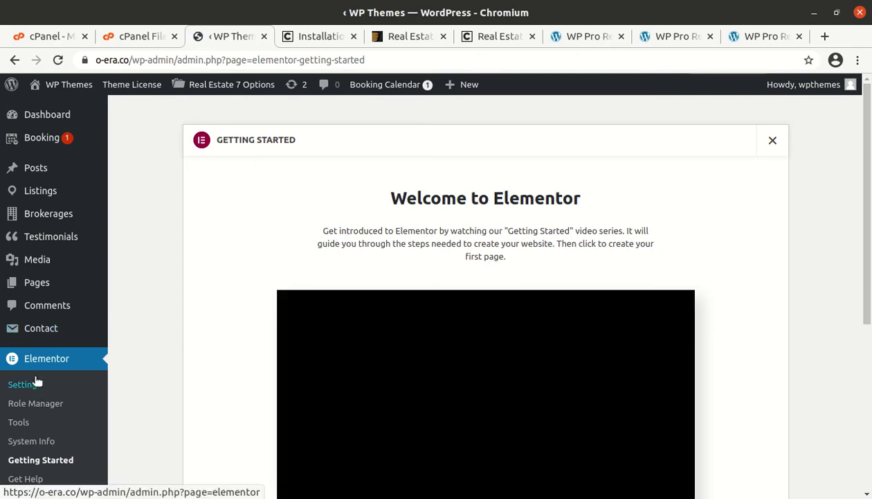
pyautogui.scroll(-5, 20, 416)
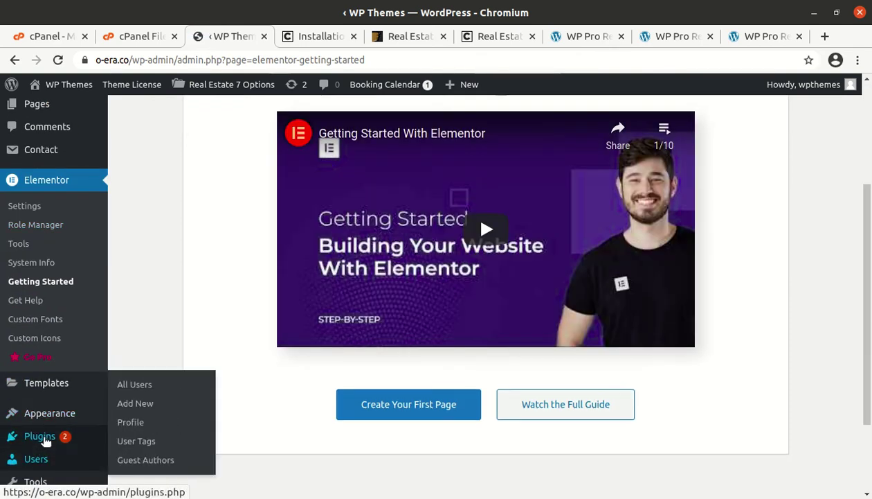
pyautogui.click(43, 442)
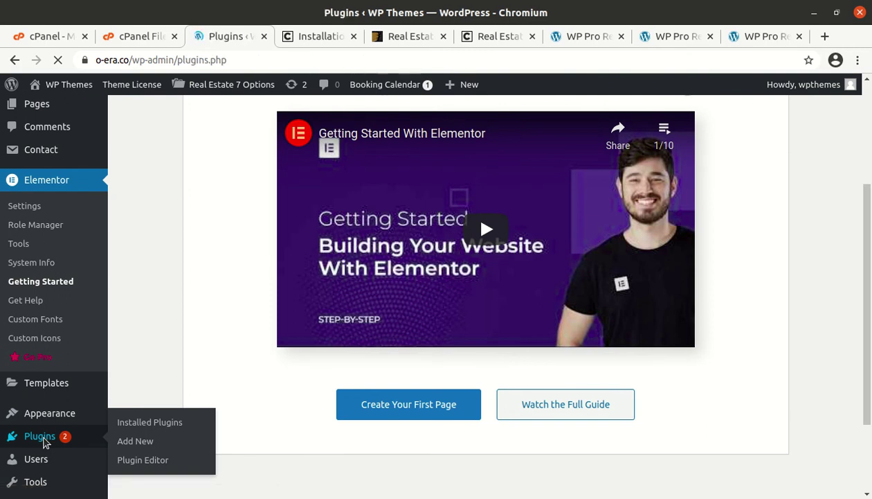
pyautogui.scroll(-15, 175, 467)
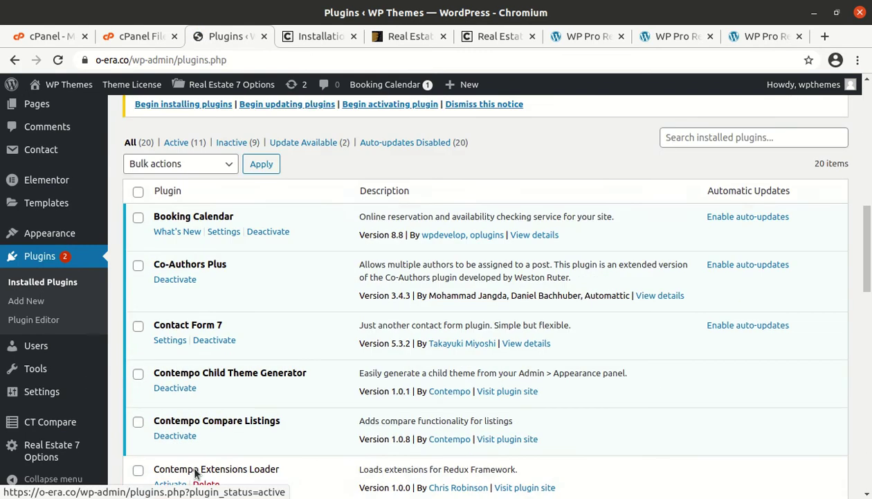
pyautogui.scroll(-5, 195, 471)
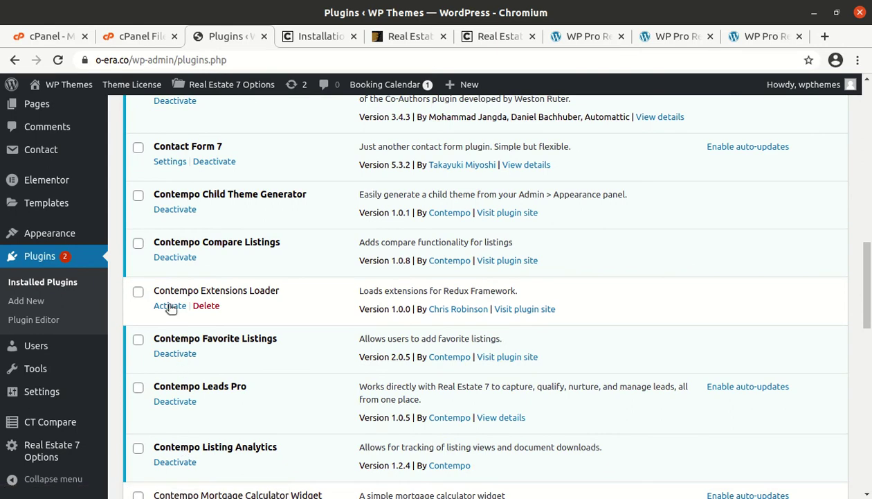
pyautogui.click(169, 306)
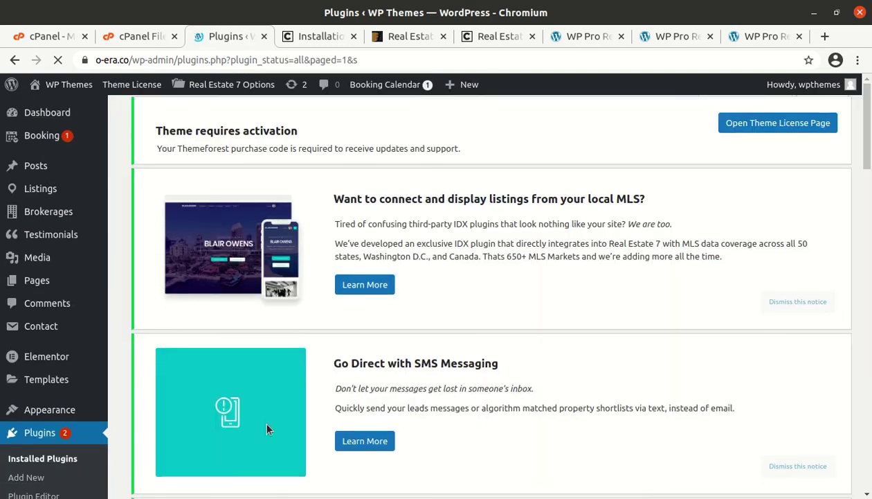
# Activate the WP All Import plugin in the installed plugins list.
pyautogui.scroll(-6, 263, 436)
pyautogui.scroll(-9, 262, 443)
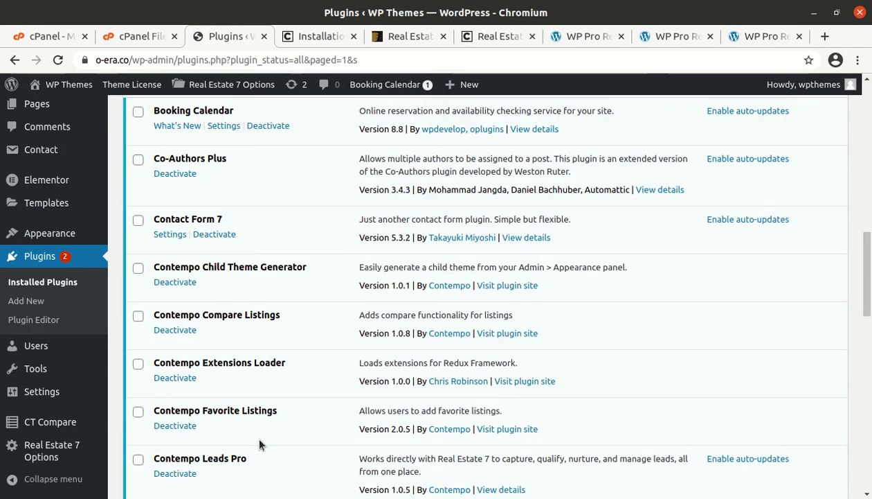
pyautogui.scroll(-4, 260, 443)
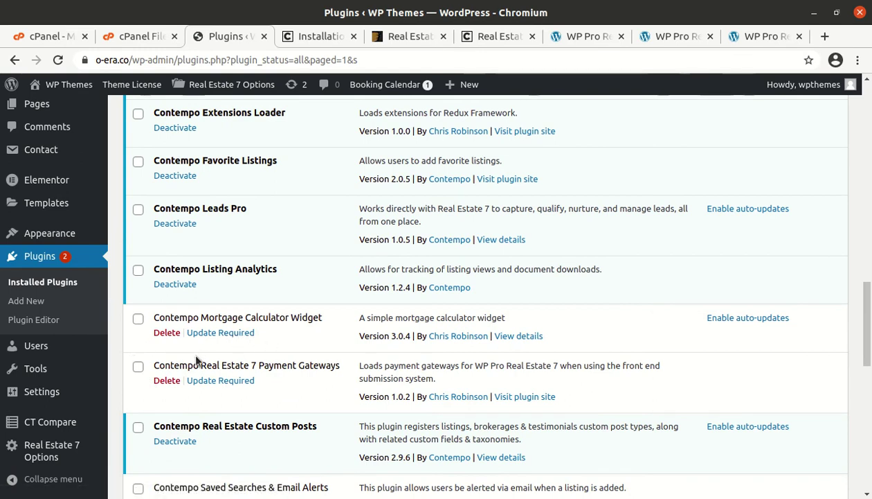
pyautogui.scroll(-2, 206, 385)
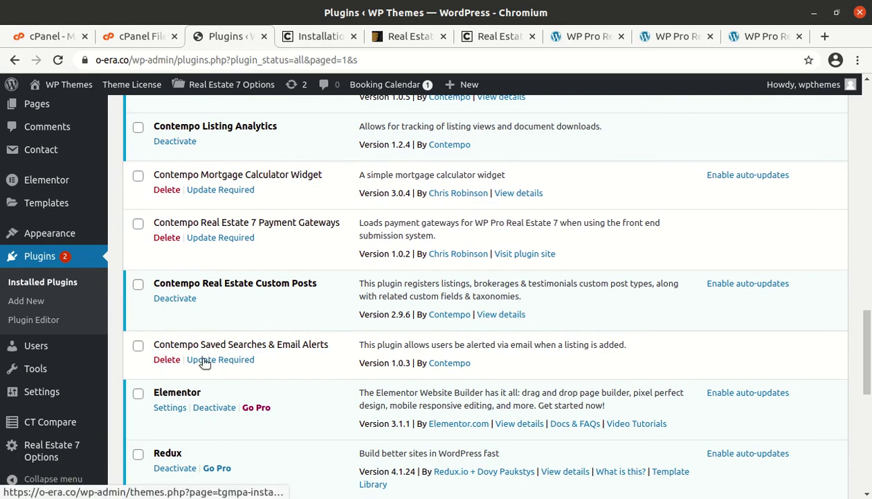
pyautogui.scroll(-2, 212, 374)
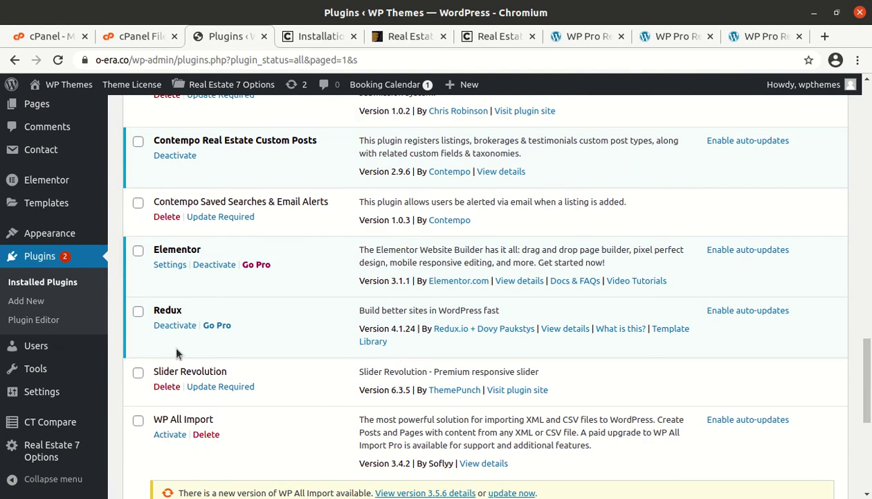
pyautogui.scroll(-1, 196, 375)
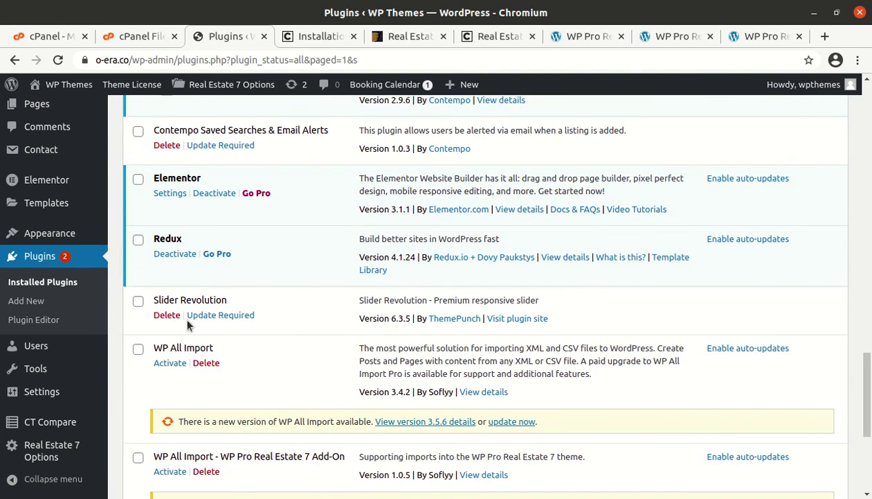
pyautogui.click(168, 366)
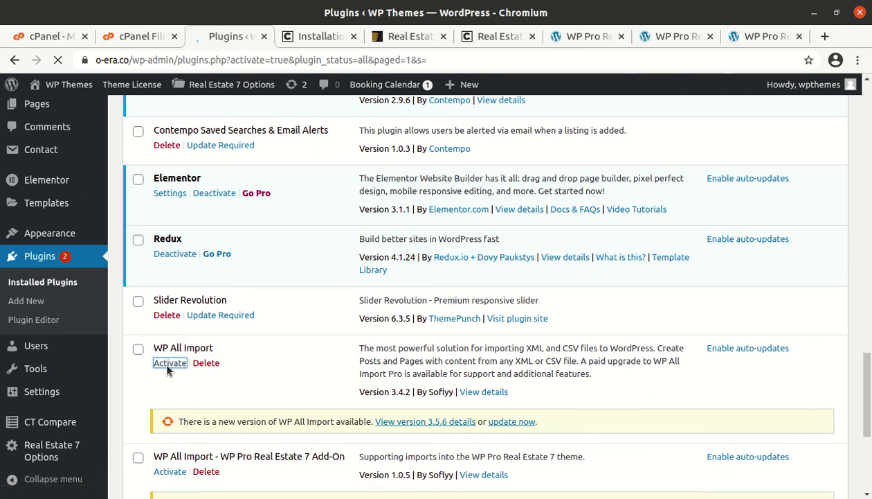
# Update WP All Import to version 3.5.6 and its WP Pro Real Estate 7 Add-On to version 1.0.6.
pyautogui.scroll(-8, 339, 346)
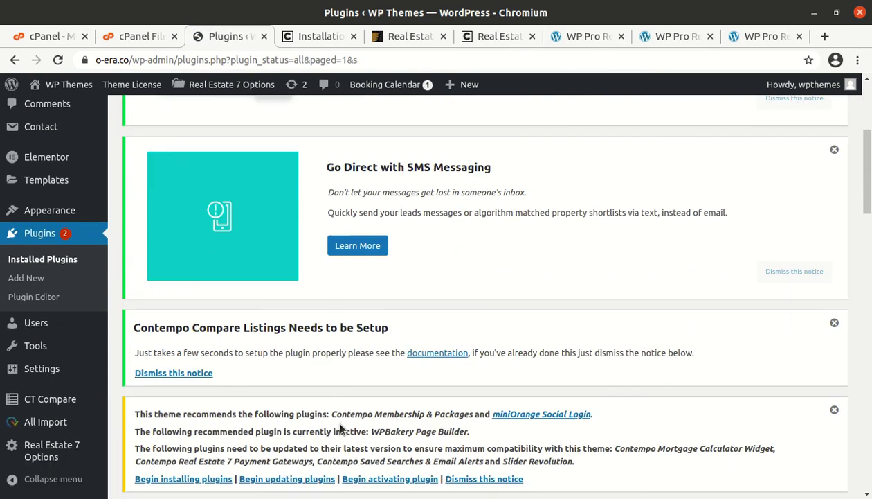
pyautogui.scroll(-8, 336, 426)
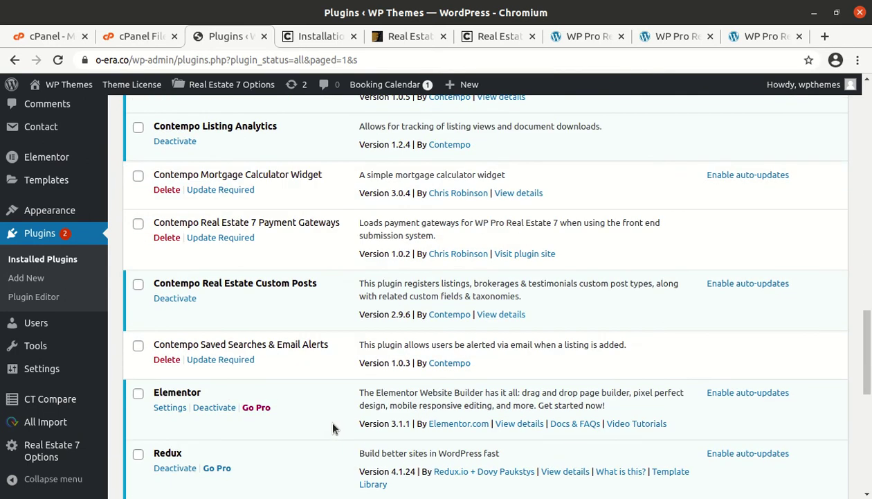
pyautogui.scroll(-5, 201, 336)
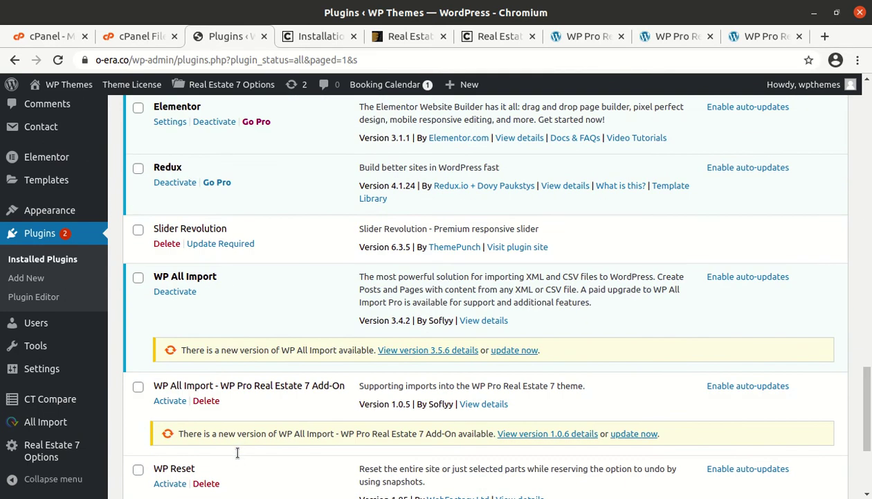
pyautogui.click(512, 350)
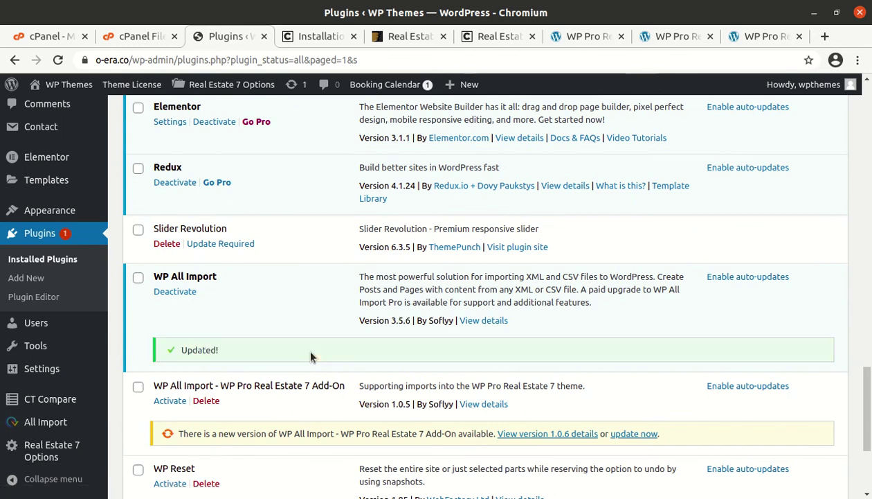
pyautogui.scroll(-3, 291, 374)
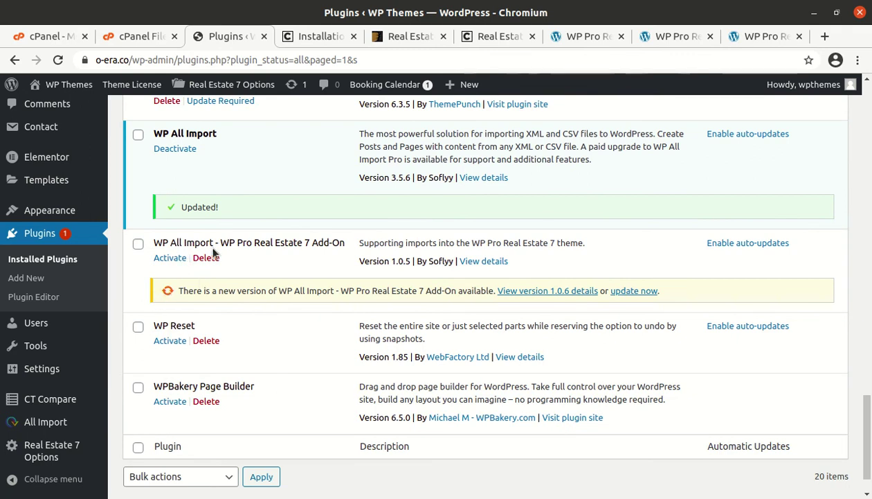
pyautogui.click(632, 290)
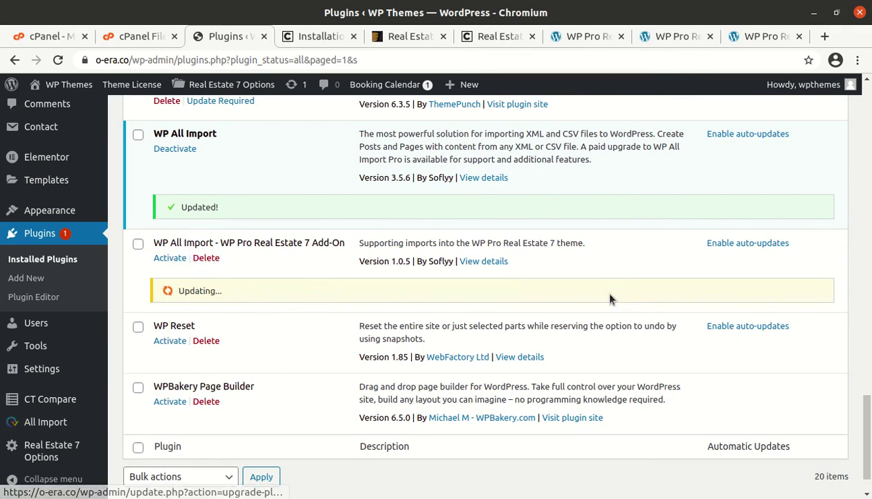
# Activate the WPBakery Page Builder plugin and return to the installed plugins list.
pyautogui.click(171, 402)
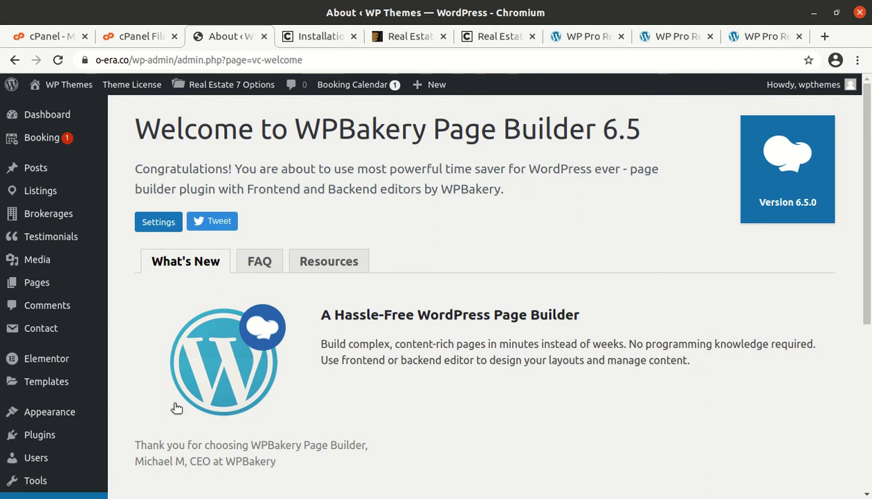
pyautogui.scroll(-4, 173, 407)
pyautogui.scroll(-1, 193, 421)
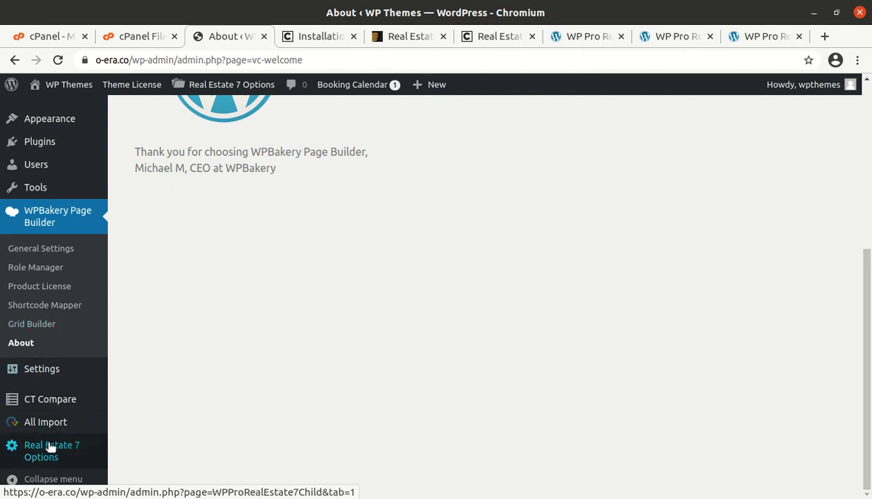
pyautogui.scroll(4, 50, 447)
pyautogui.moveTo(59, 327)
pyautogui.click(144, 328)
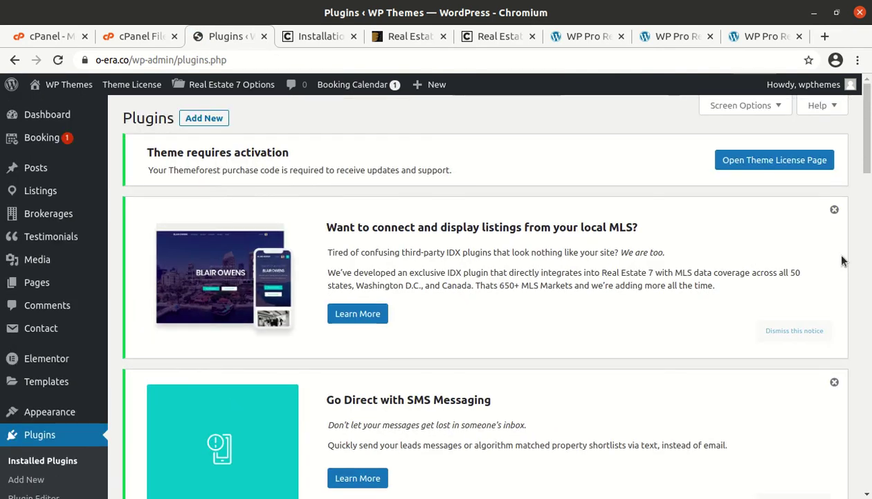
# Dismiss the local MLS, SMS Messaging, Contempo Compare Listings setup and recommended plugins notices on the Plugins page.
pyautogui.click(834, 211)
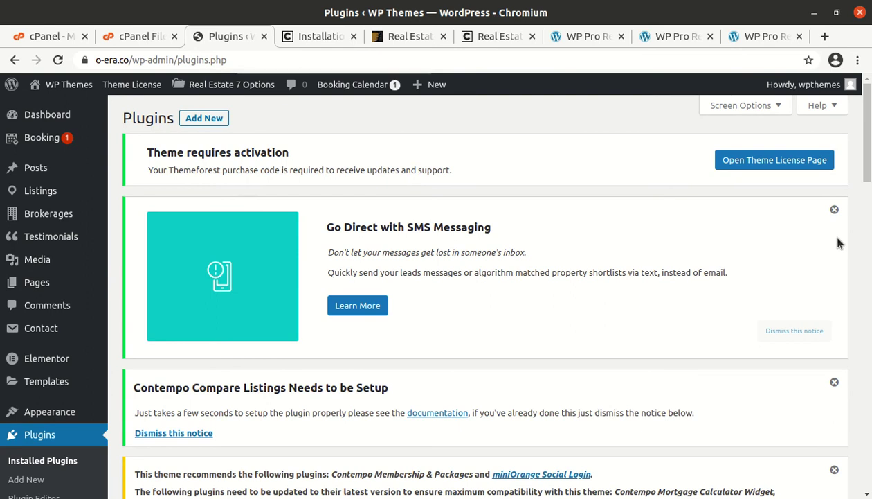
pyautogui.click(835, 209)
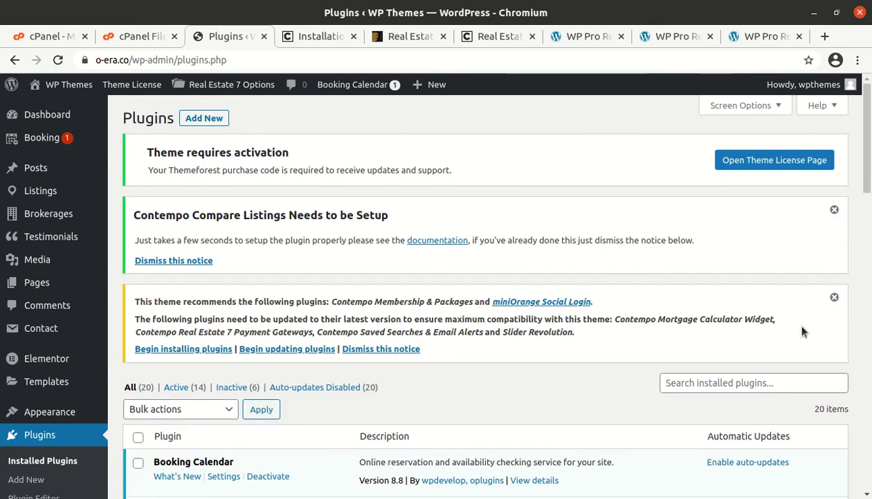
pyautogui.click(835, 210)
pyautogui.click(834, 210)
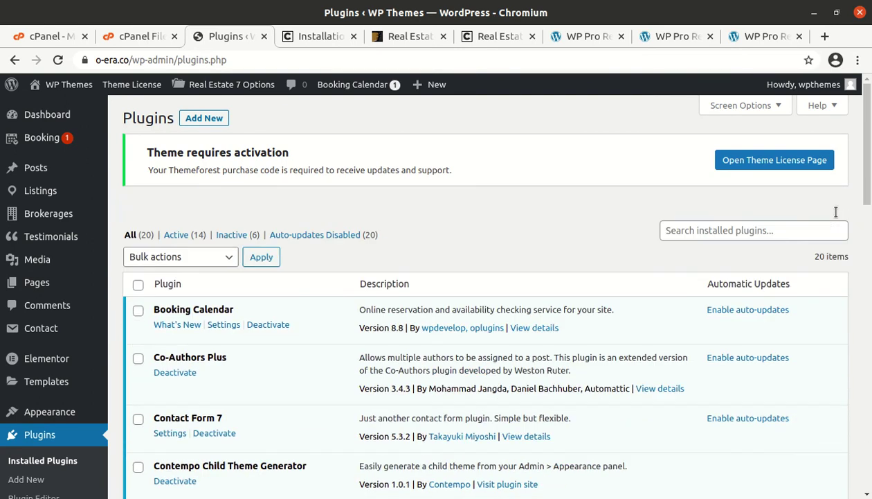
# Open the required update for the Contempo Mortgage Calculator Widget and list the theme's plugins with updates available.
pyautogui.scroll(-3, 399, 358)
pyautogui.scroll(-10, 277, 417)
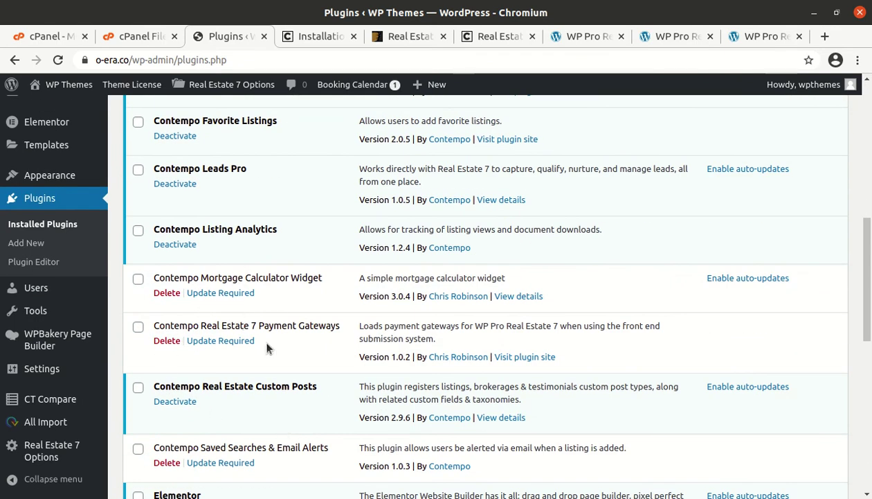
pyautogui.scroll(-2, 272, 349)
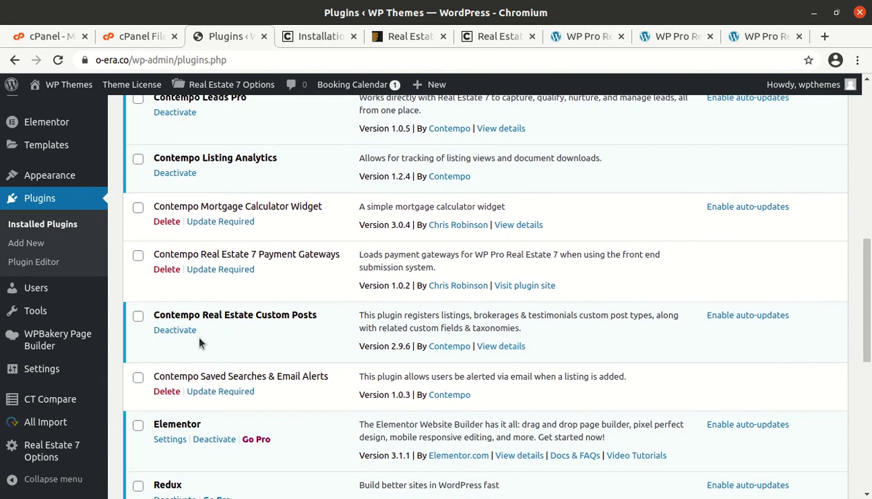
pyautogui.click(221, 223)
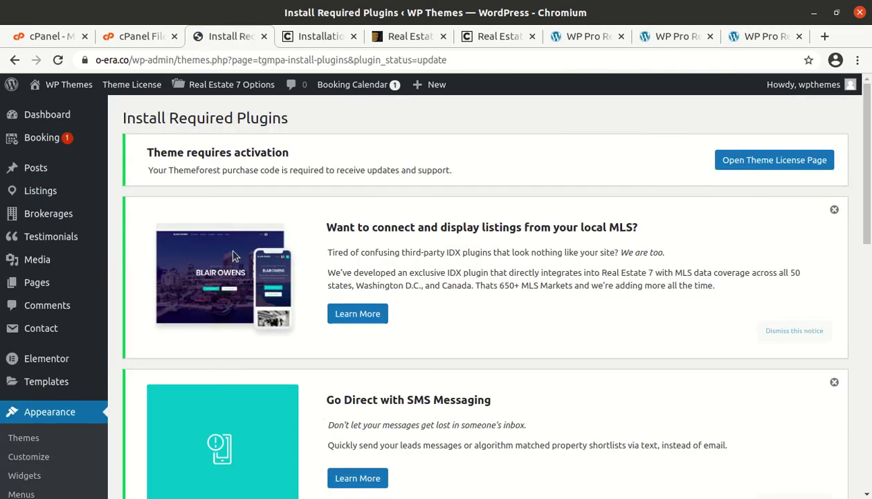
pyautogui.scroll(-3, 340, 424)
pyautogui.scroll(-3, 332, 433)
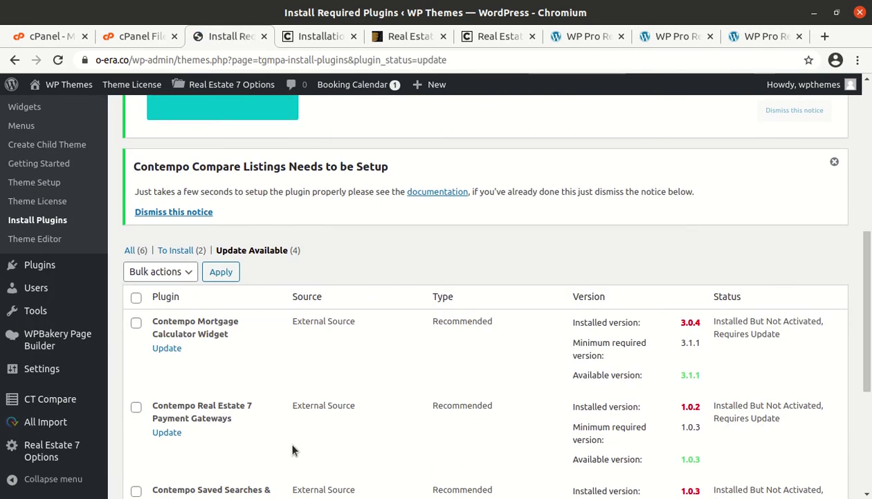
pyautogui.scroll(-3, 287, 437)
pyautogui.scroll(3, 291, 445)
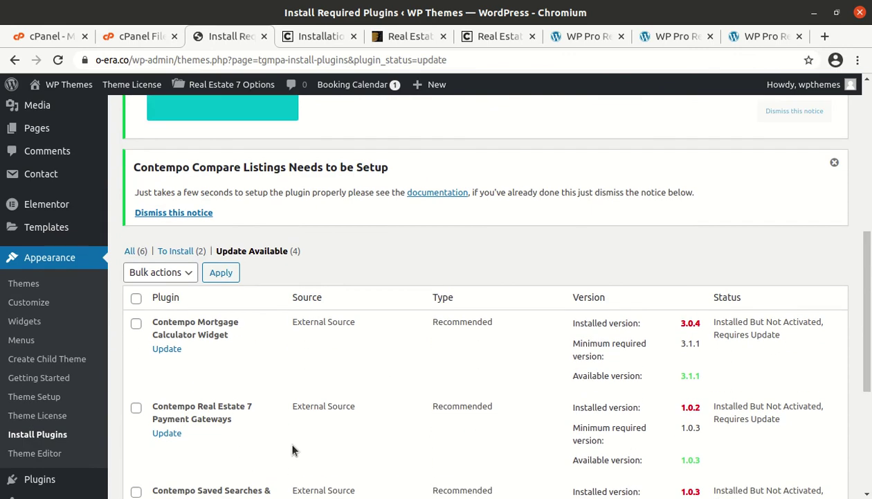
pyautogui.click(270, 255)
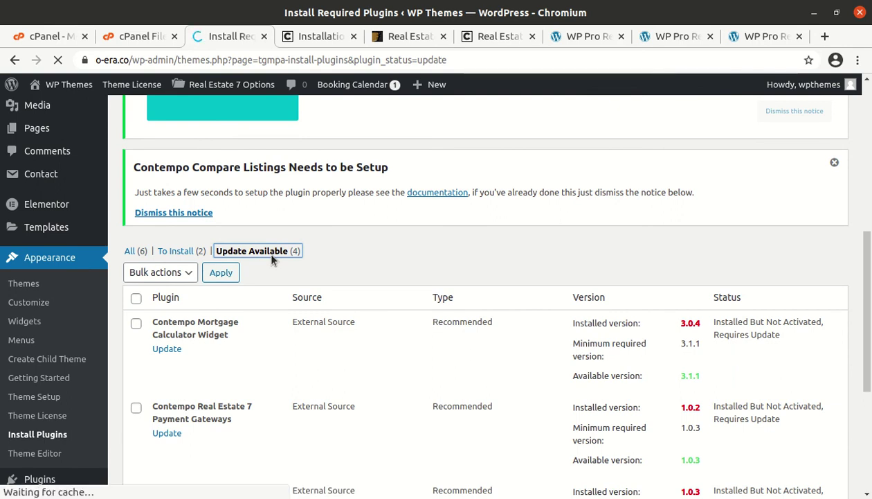
# Update the Contempo Mortgage Calculator Widget to version 3.1.1 and return to the required plugins installer.
pyautogui.scroll(-5, 331, 367)
pyautogui.scroll(-5, 324, 385)
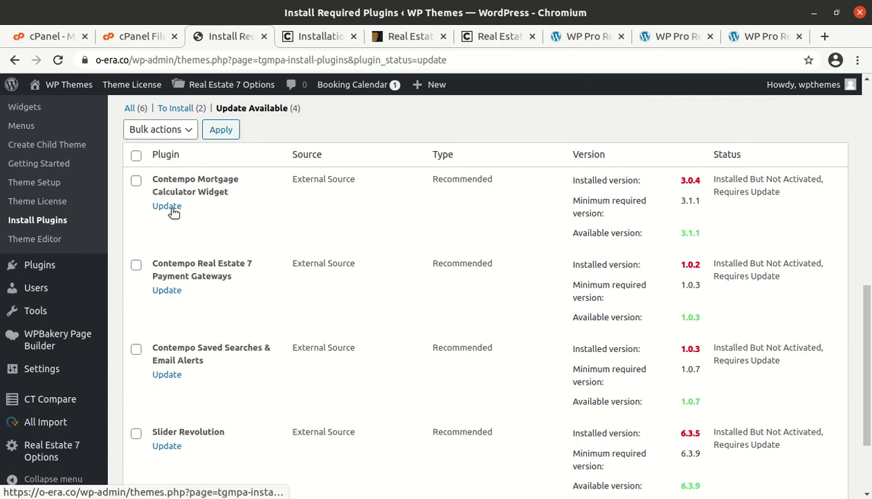
pyautogui.click(172, 212)
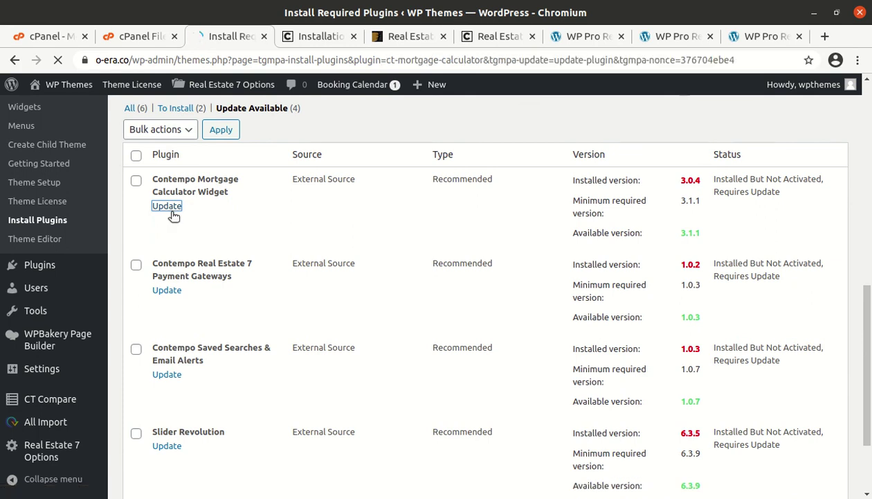
pyautogui.scroll(-5, 332, 401)
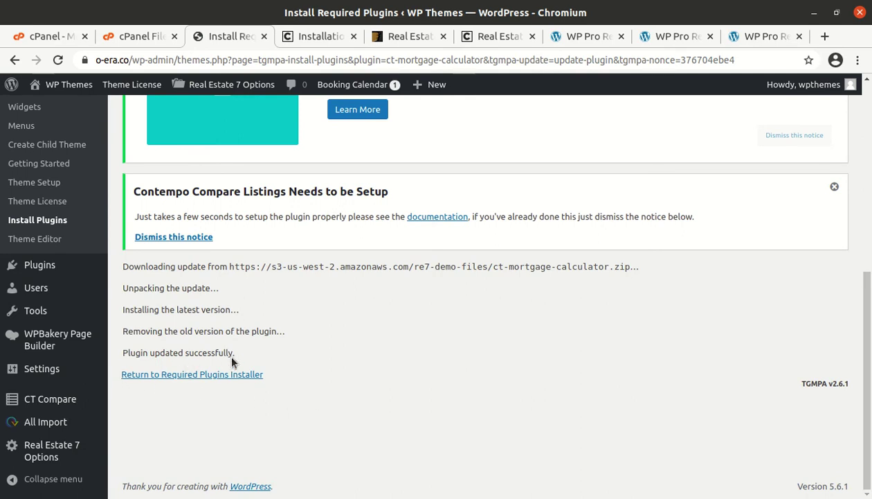
pyautogui.click(193, 376)
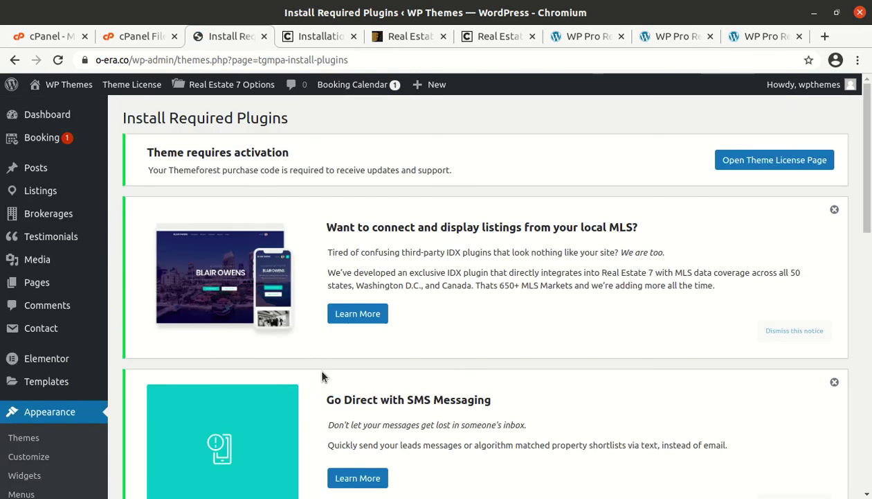
# Activate the Contempo Mortgage Calculator Widget plugin in the required plugins list.
pyautogui.scroll(-8, 322, 374)
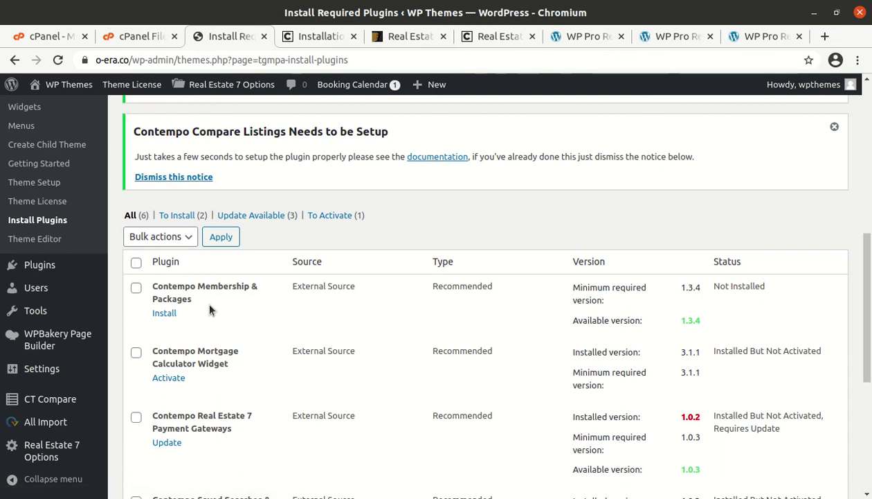
pyautogui.click(170, 378)
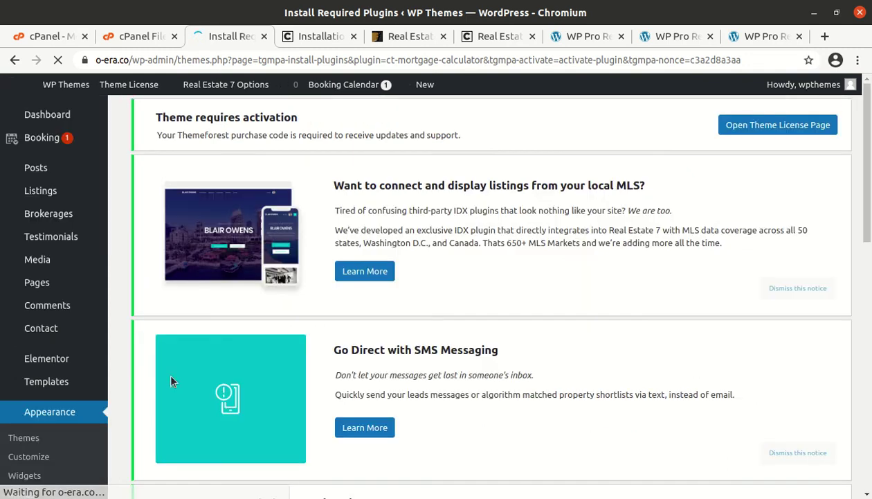
pyautogui.scroll(-5, 171, 378)
pyautogui.scroll(-10, 173, 380)
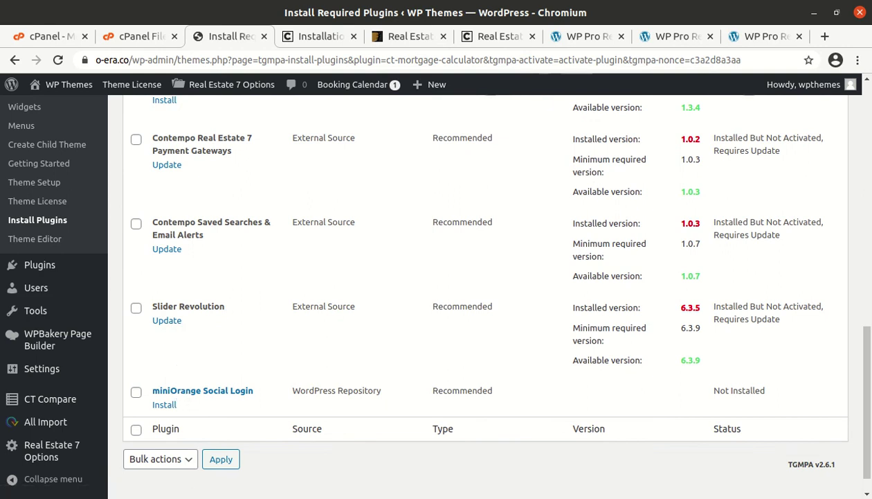
# Open the site's front page in a new tab and view how it looks with the theme.
pyautogui.scroll(2, 202, 360)
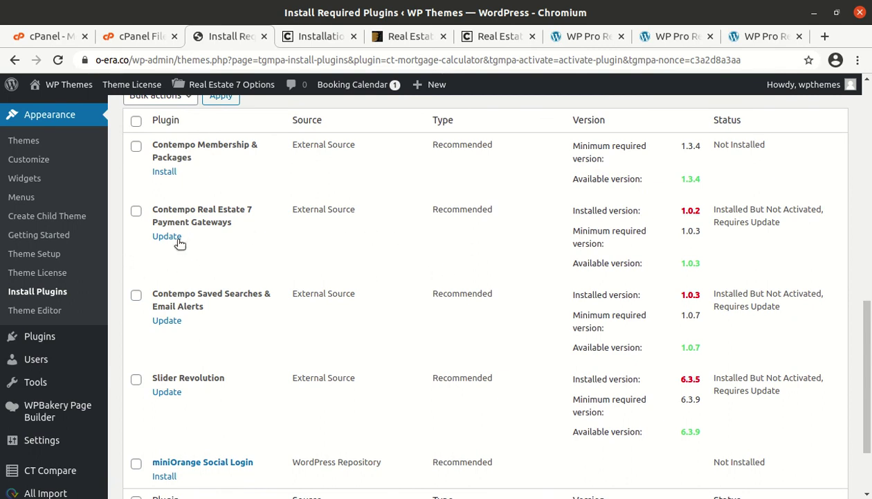
pyautogui.scroll(4, 177, 239)
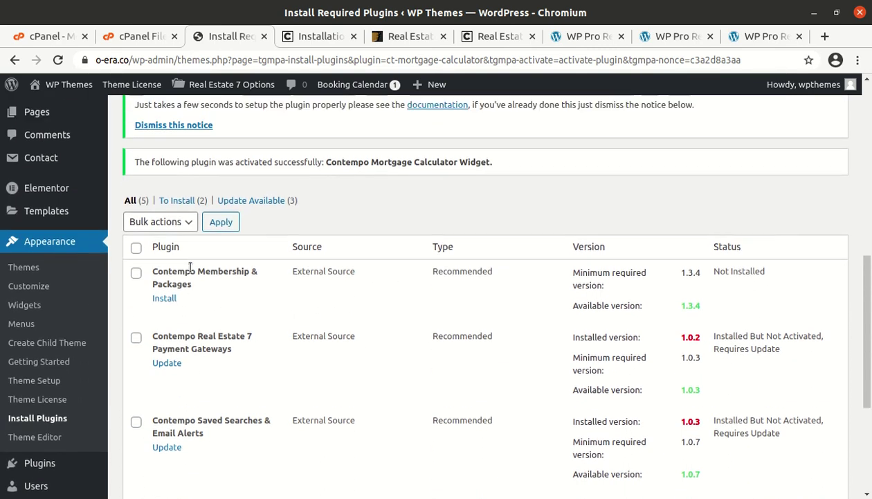
pyautogui.scroll(-2, 167, 277)
pyautogui.scroll(-3, 164, 292)
pyautogui.moveTo(52, 417)
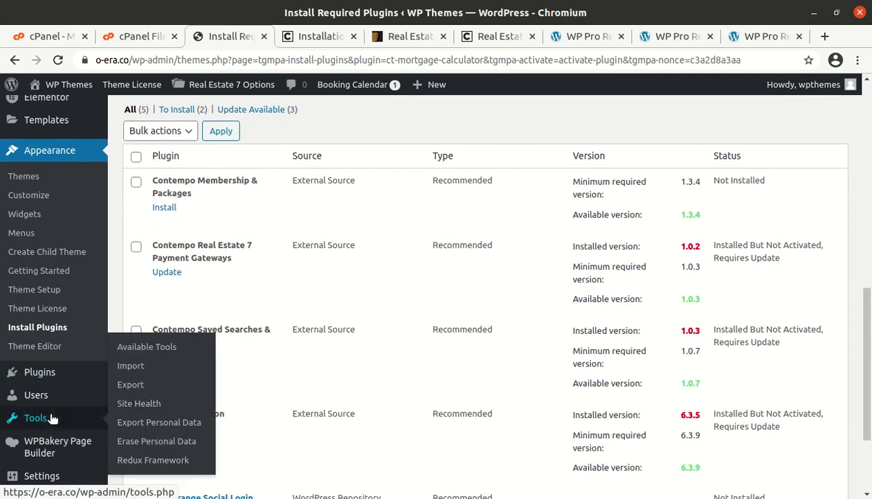
pyautogui.scroll(6, 52, 399)
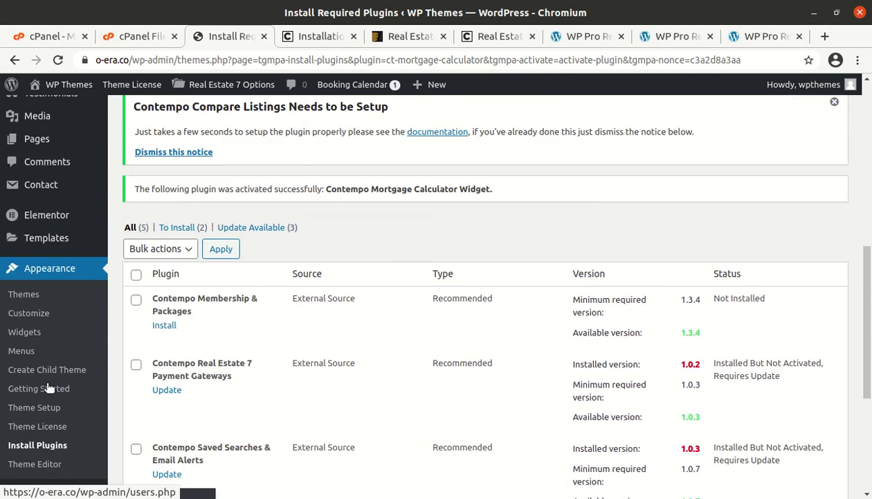
pyautogui.scroll(5, 49, 381)
pyautogui.moveTo(43, 84)
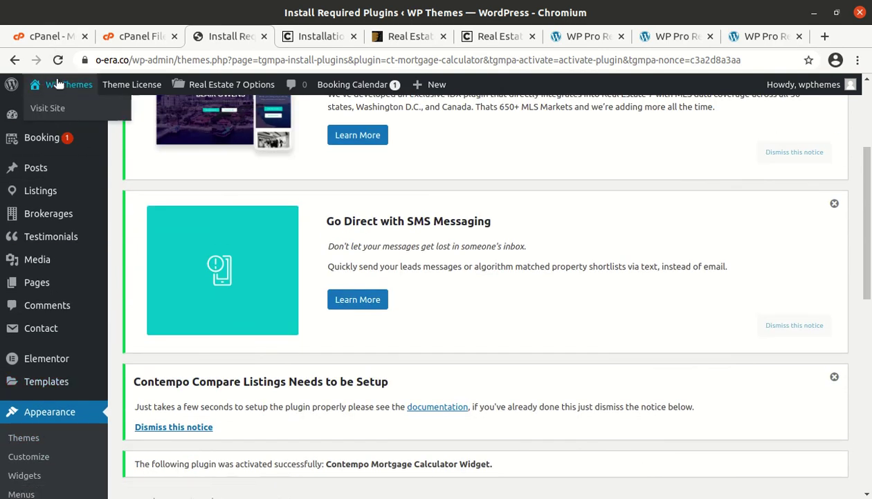
pyautogui.middleClick(56, 107)
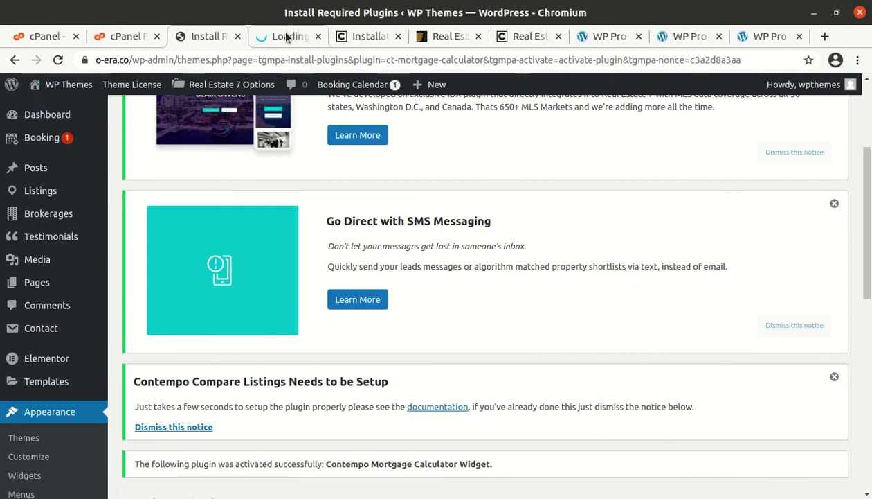
pyautogui.click(286, 36)
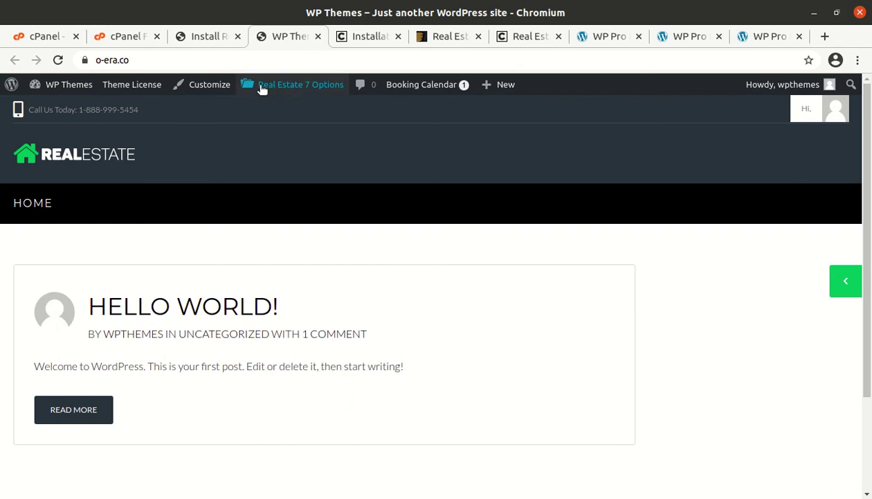
# Return to the Install Required Plugins page and open the theme's setup wizard.
pyautogui.click(201, 36)
pyautogui.scroll(-3, 372, 248)
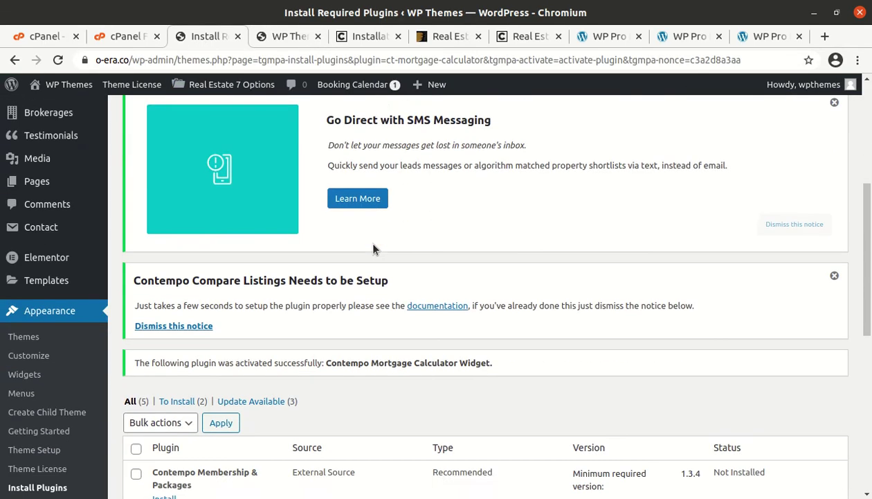
pyautogui.scroll(-10, 372, 248)
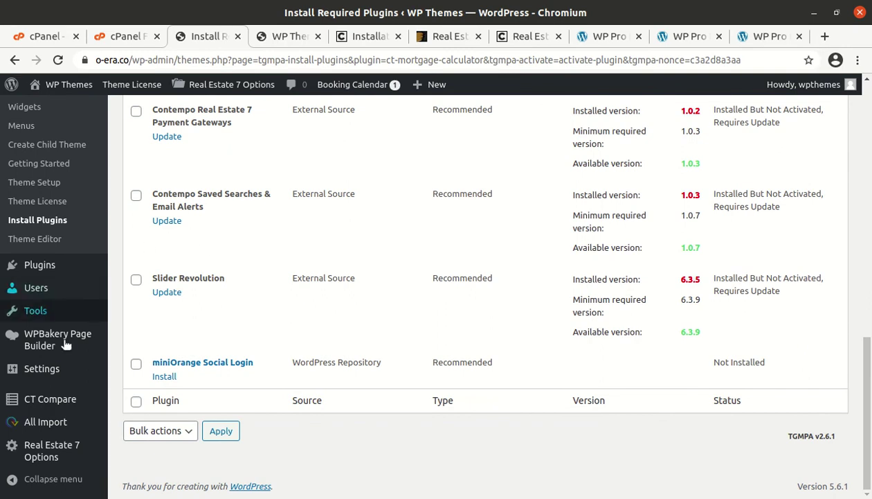
pyautogui.moveTo(54, 397)
pyautogui.moveTo(43, 313)
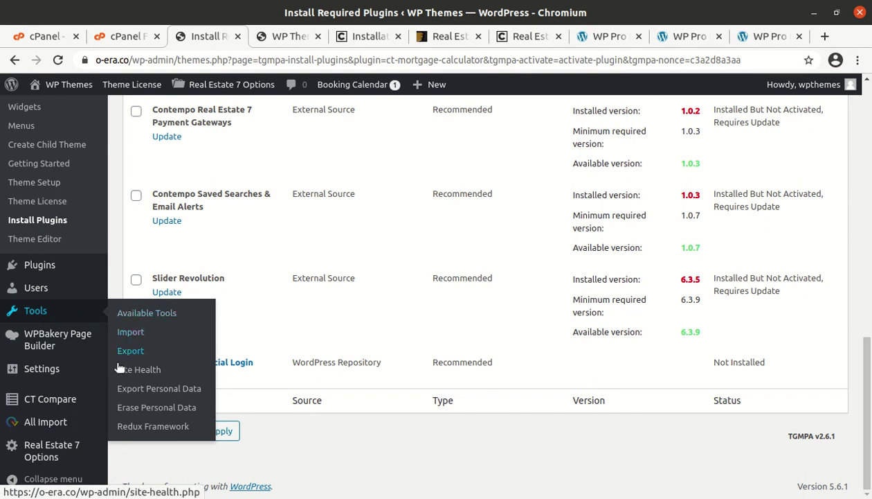
pyautogui.moveTo(52, 366)
pyautogui.moveTo(56, 452)
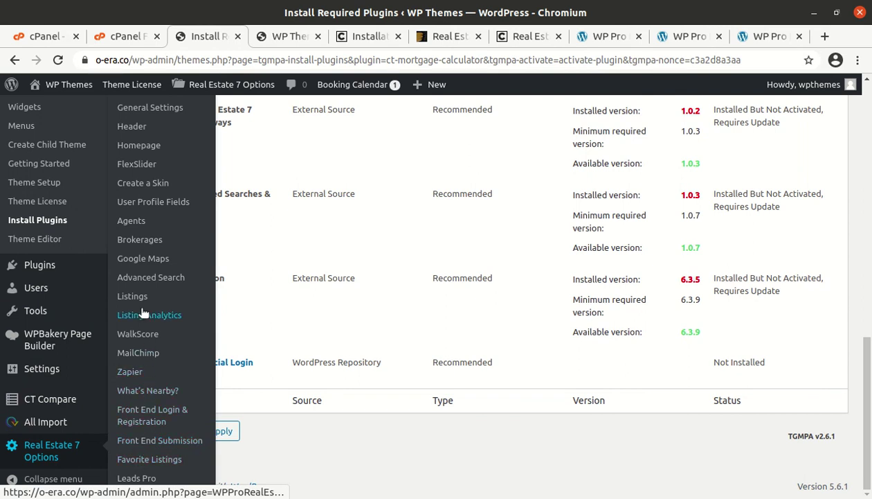
pyautogui.scroll(1, 142, 314)
pyautogui.scroll(3, 141, 311)
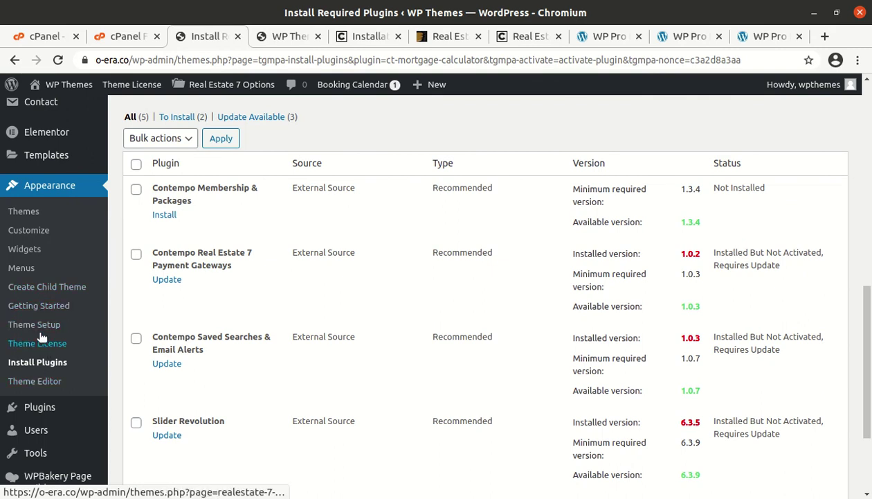
pyautogui.click(39, 327)
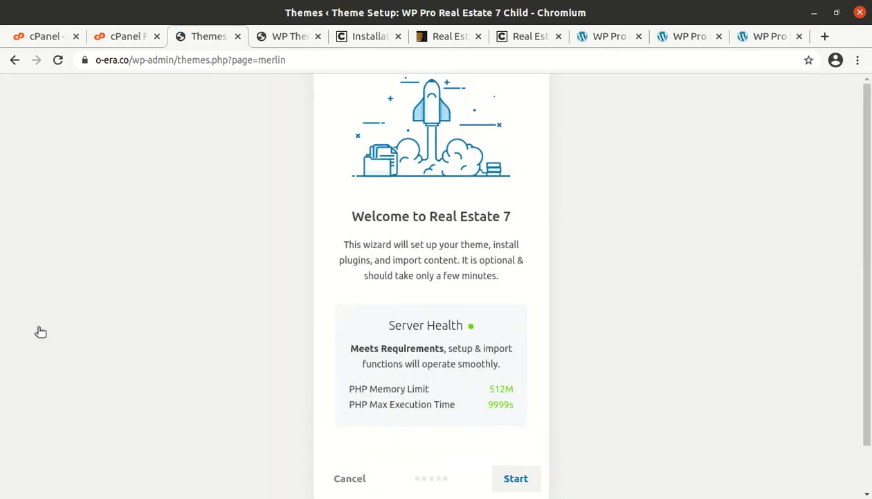
# Start the Real Estate 7 setup wizard and advance past the child theme stage to license activation.
pyautogui.scroll(-2, 408, 367)
pyautogui.click(517, 429)
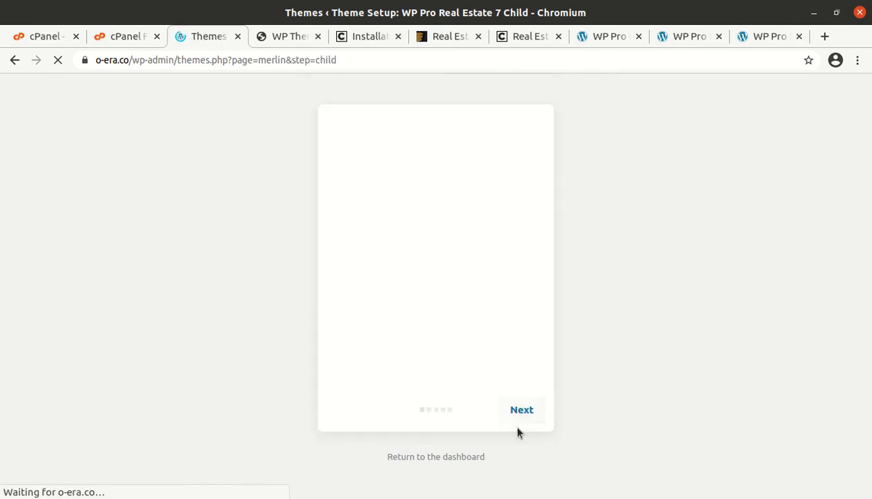
pyautogui.click(520, 410)
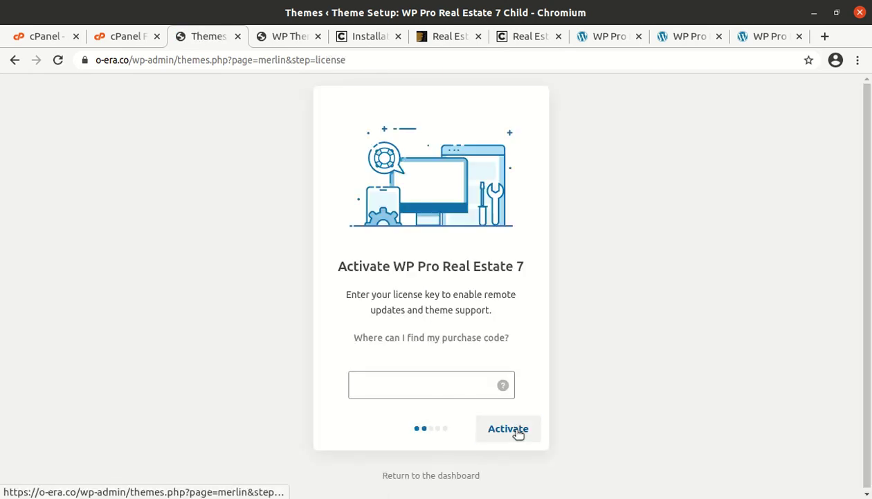
# Try to activate WP Pro Real Estate 7 with the license key left empty, and return to the dashboard.
pyautogui.click(516, 432)
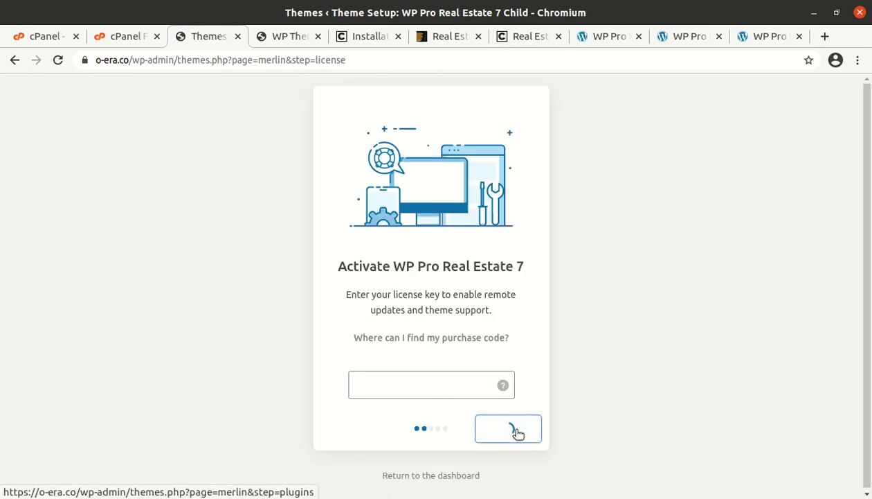
pyautogui.click(410, 469)
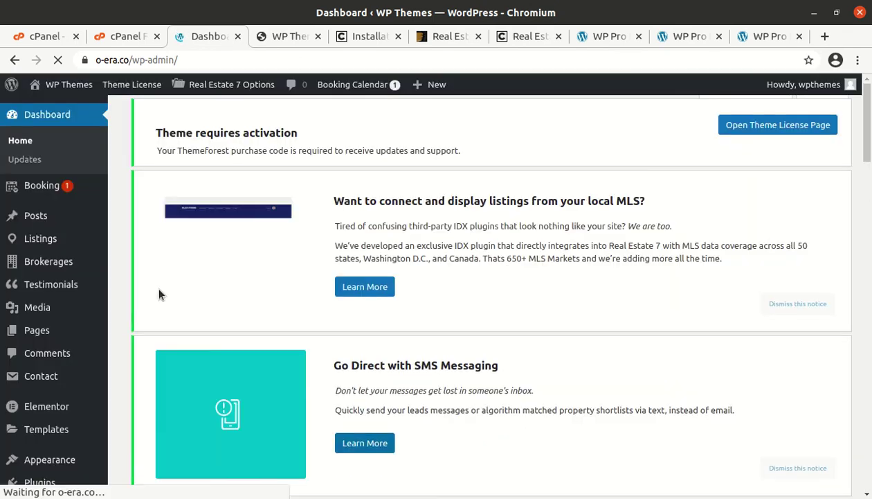
pyautogui.scroll(-3, 150, 267)
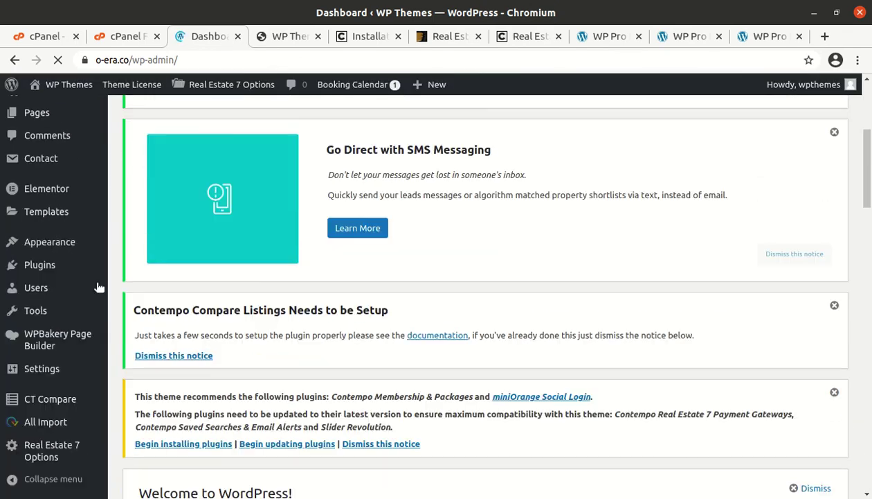
pyautogui.scroll(-3, 31, 383)
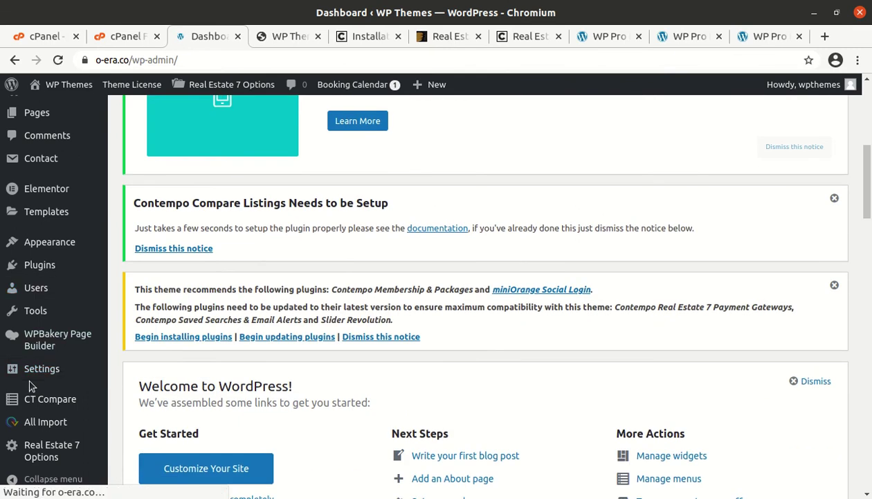